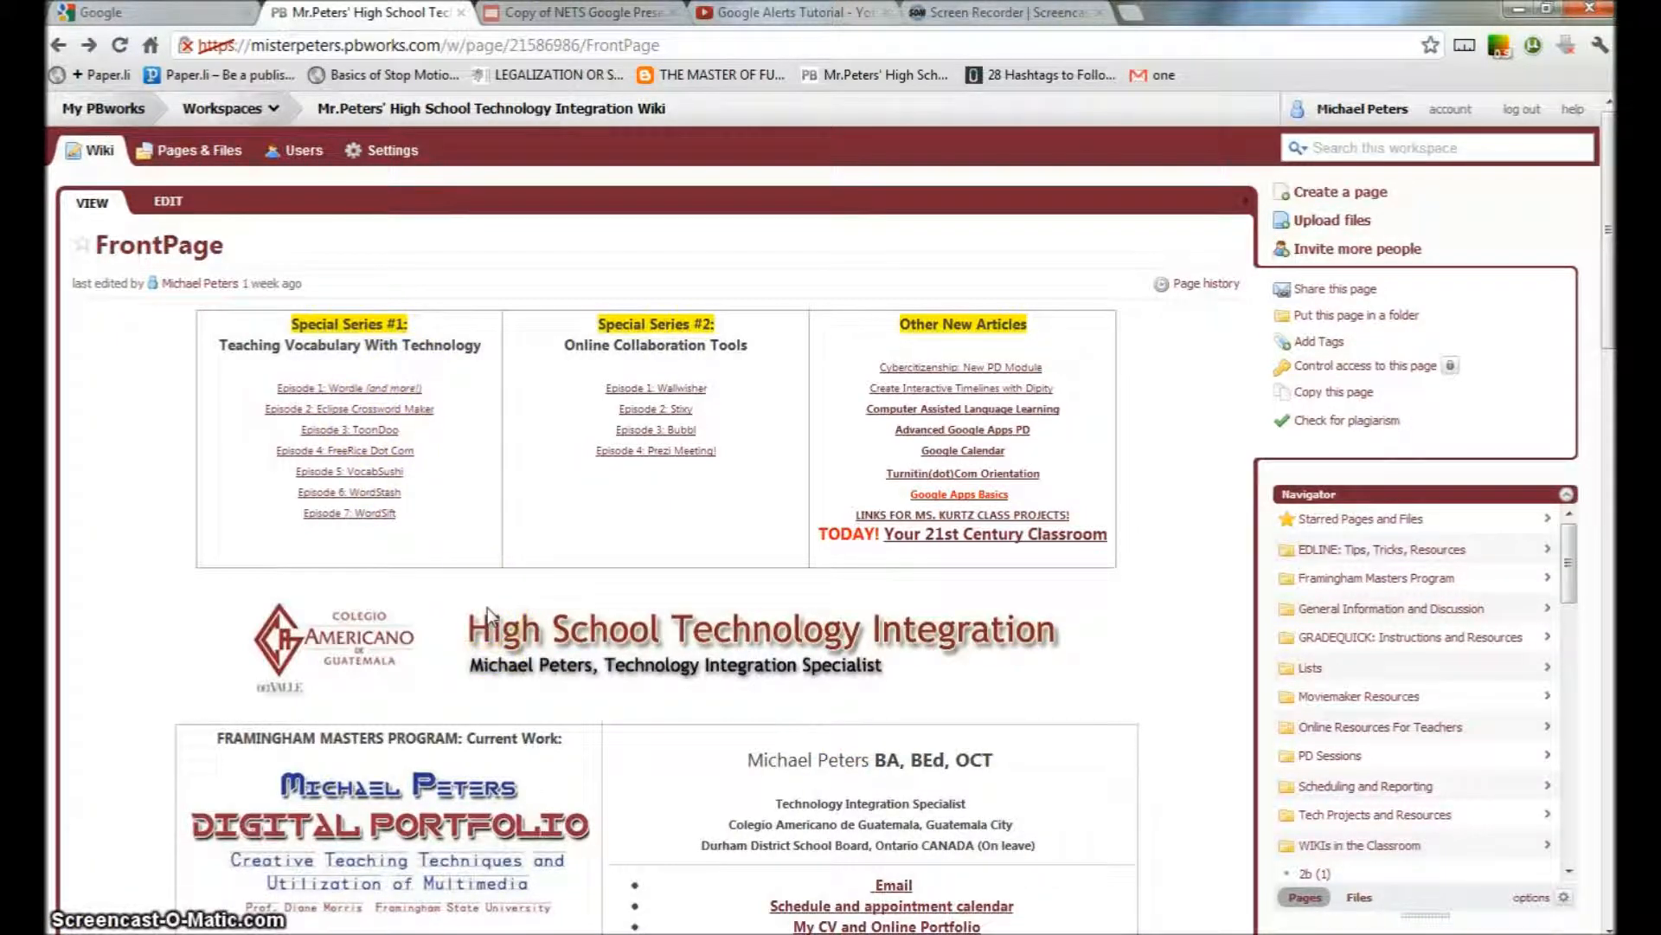
# Step: Look through the wiki's FrontPage and glance at the open Copy of NETS Google Presentation
pyautogui.scroll(-1, 489, 612)
pyautogui.scroll(-6, 487, 608)
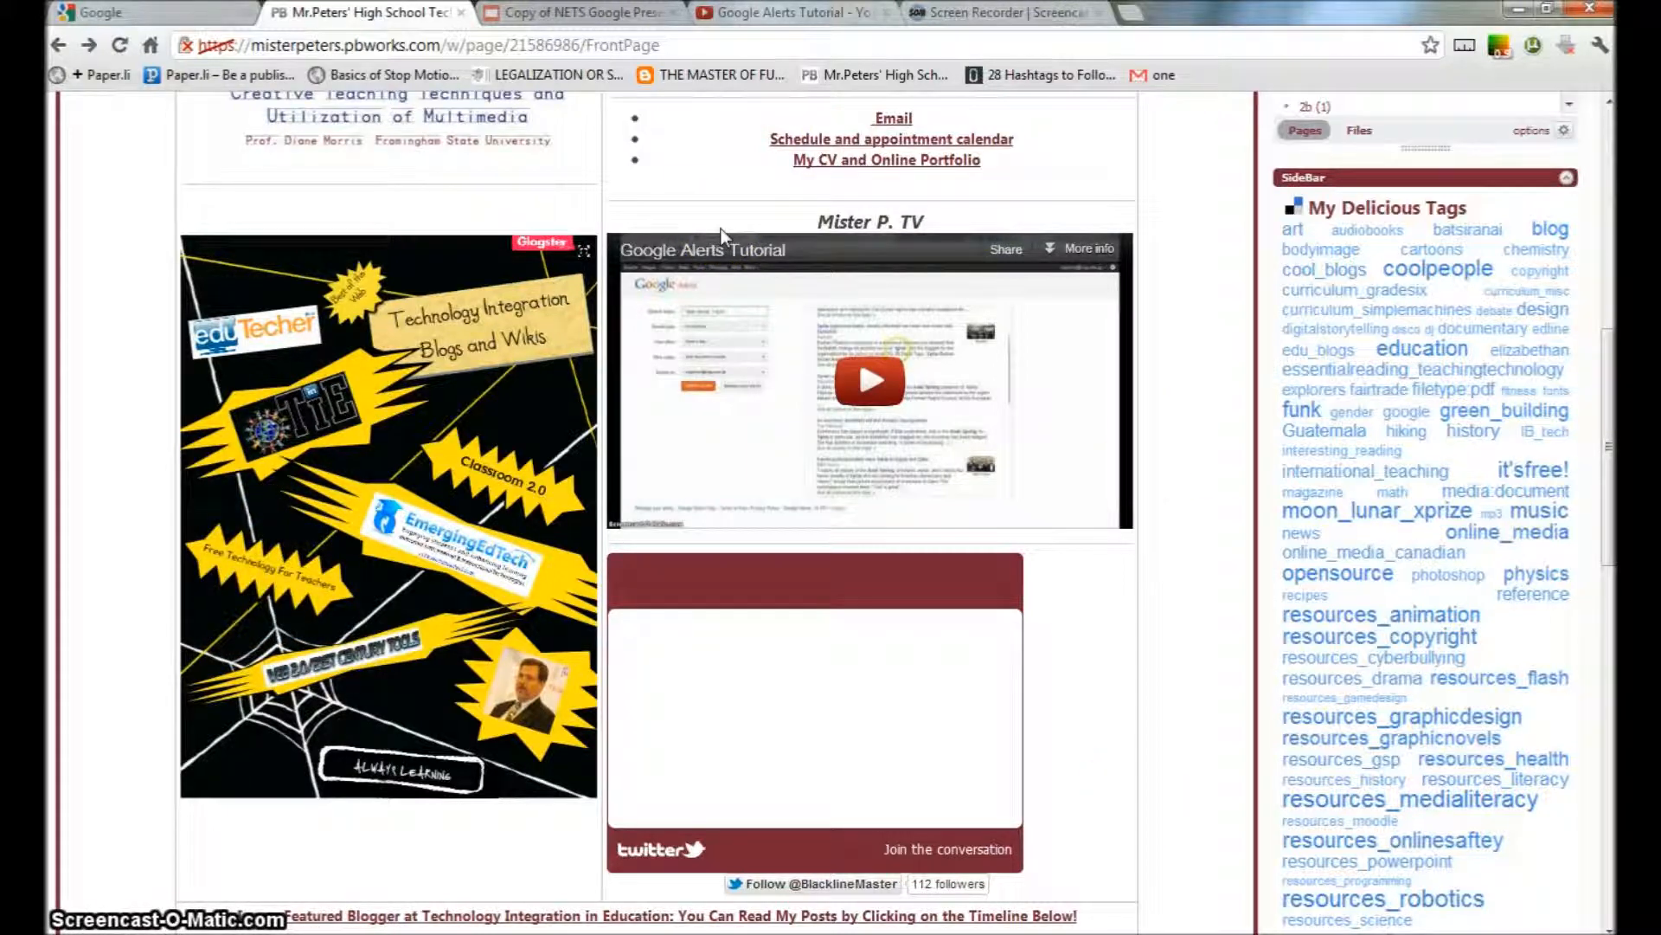
pyautogui.scroll(-3, 1125, 822)
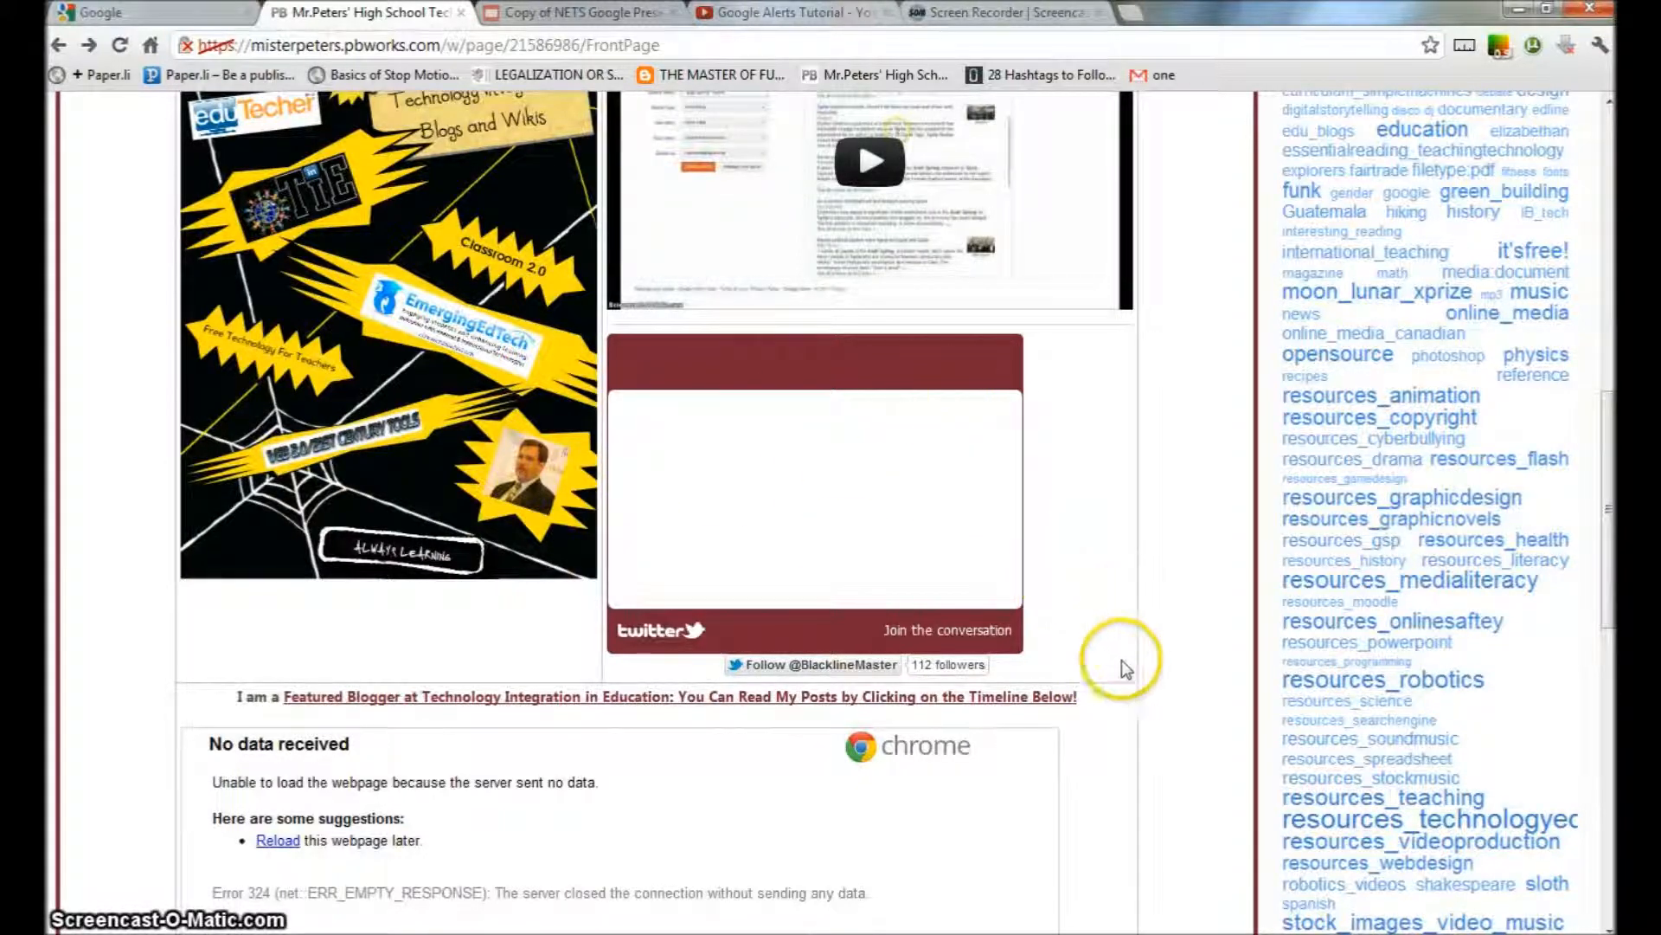
pyautogui.scroll(5, 1121, 660)
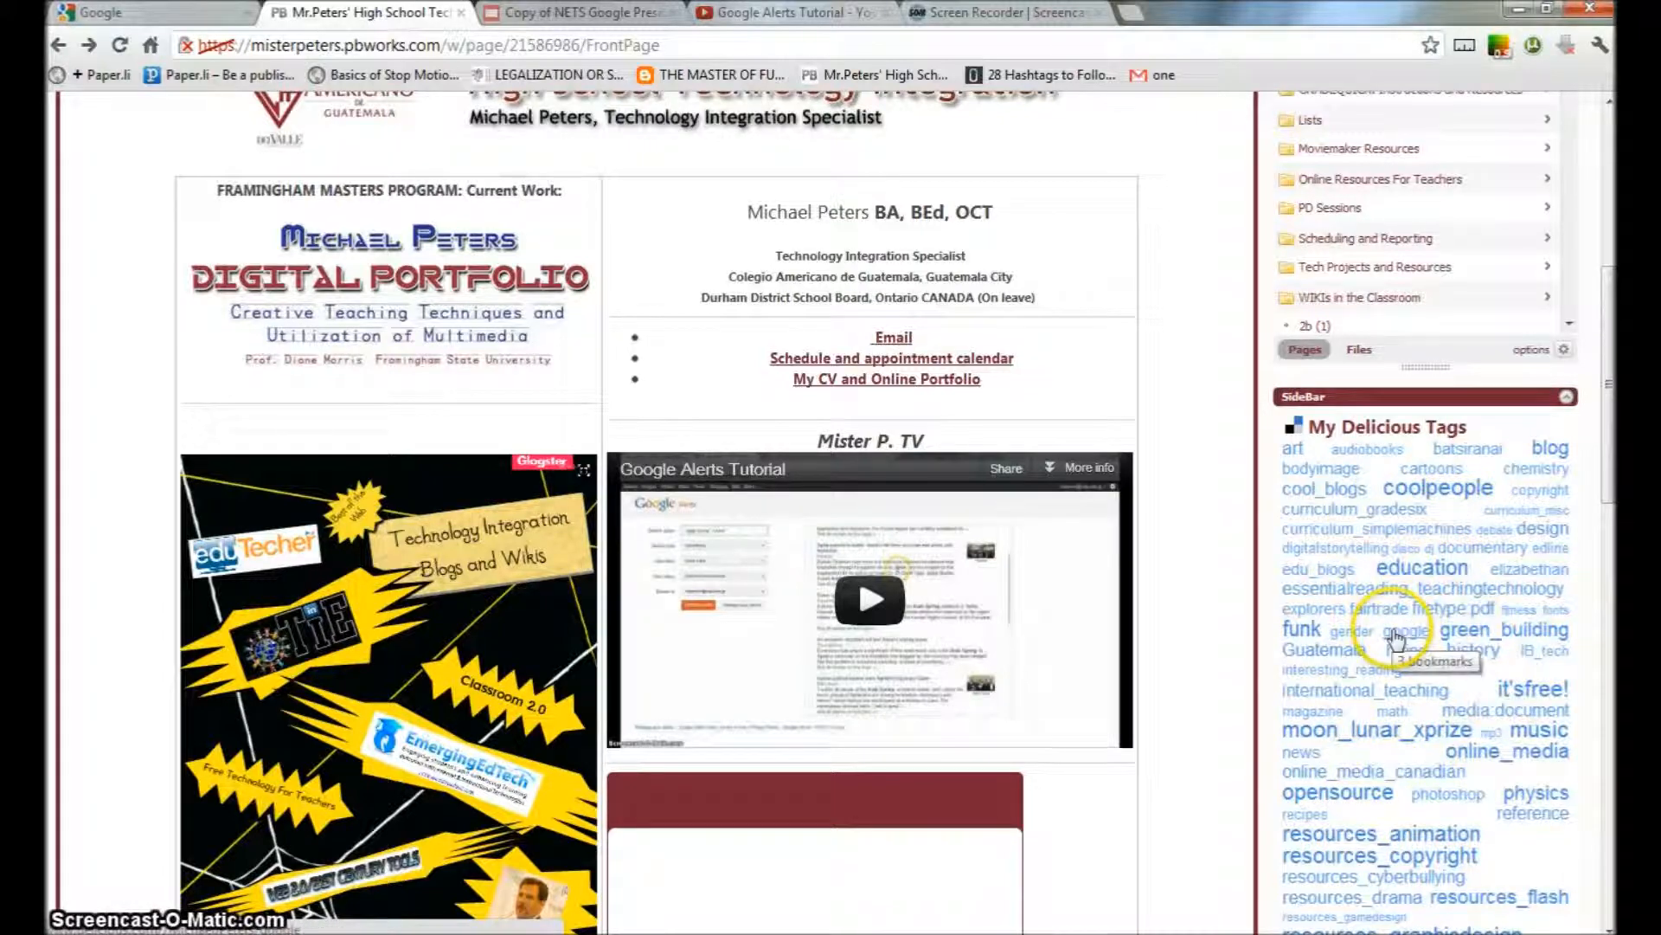
pyautogui.scroll(6, 1391, 650)
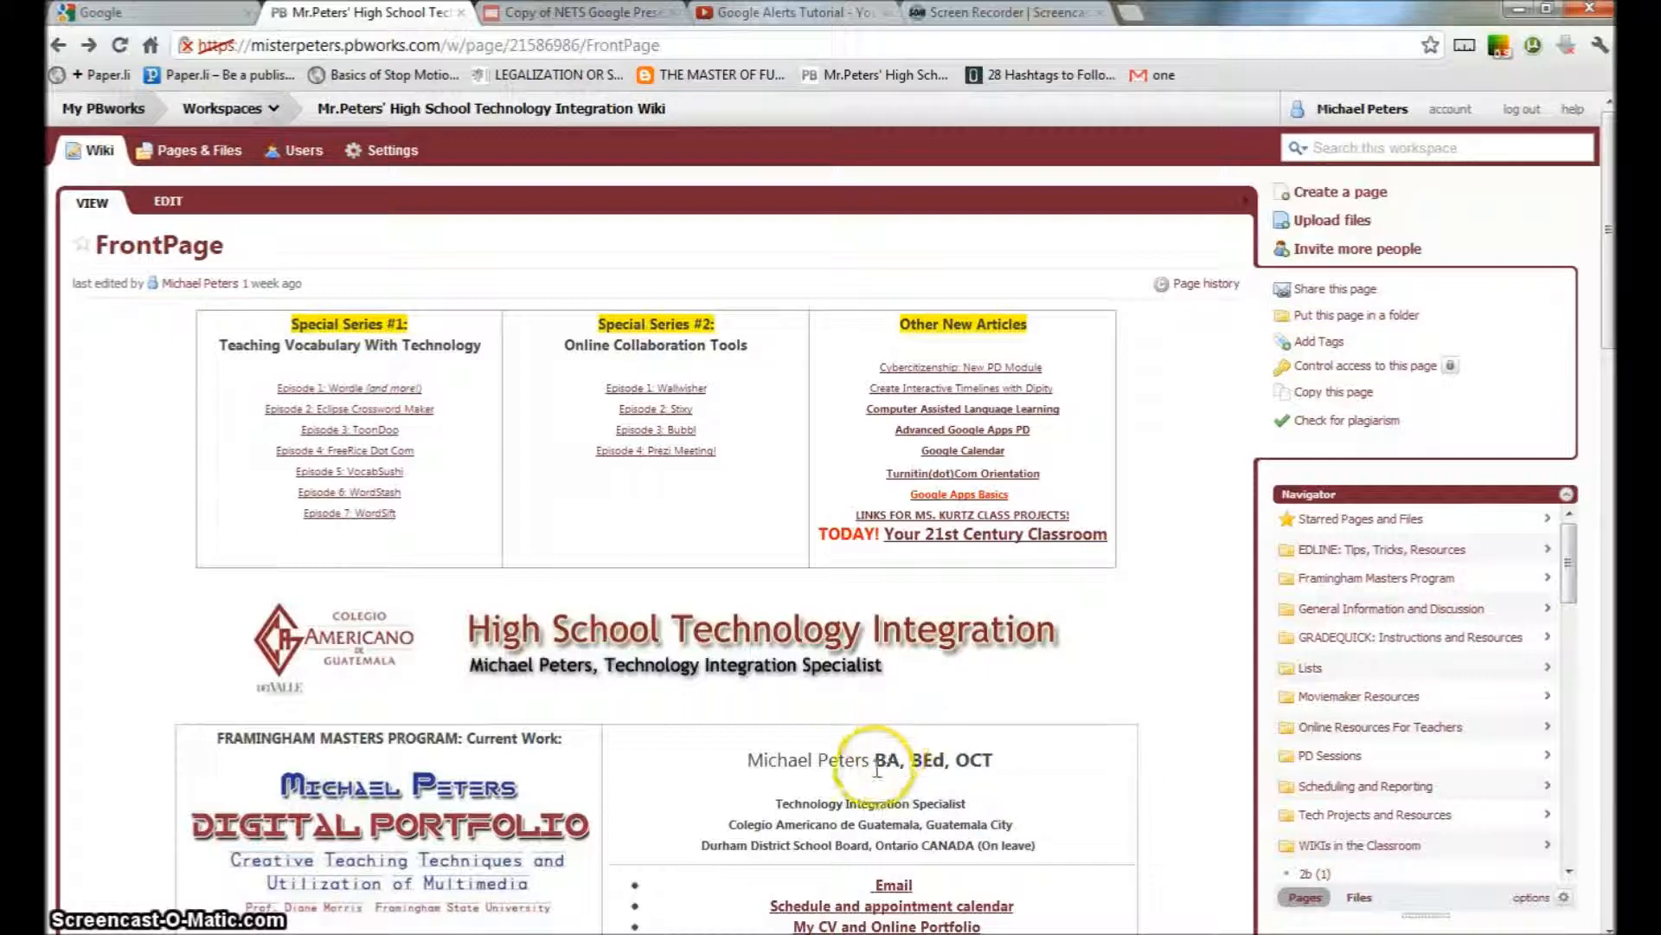
pyautogui.click(590, 13)
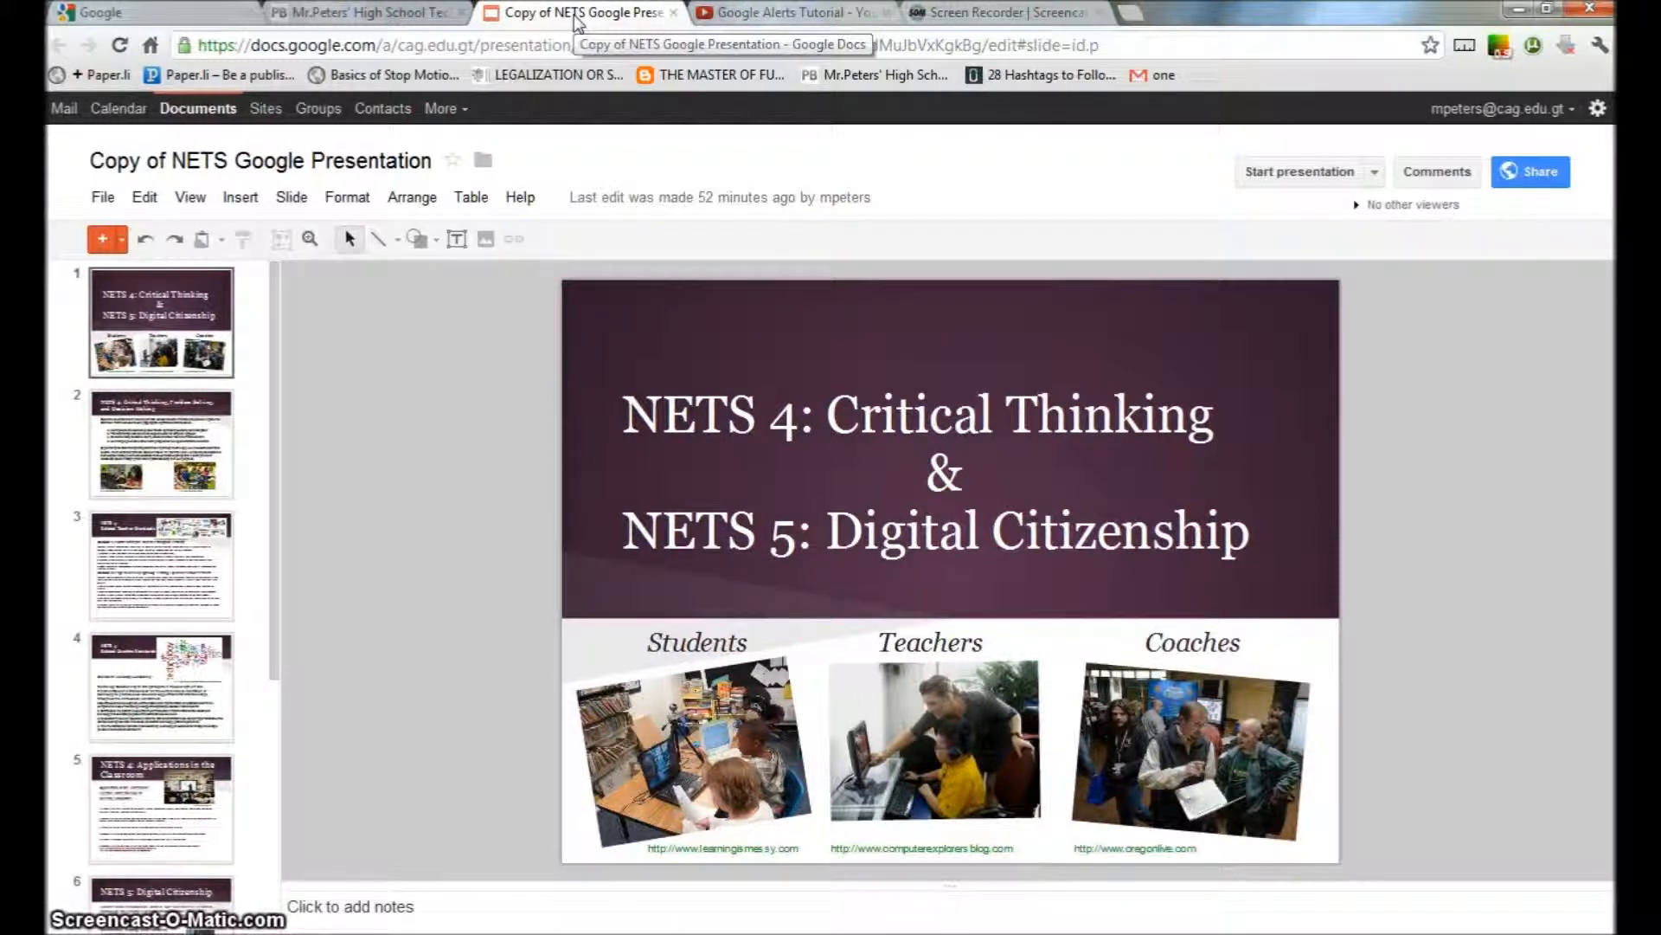
pyautogui.click(346, 12)
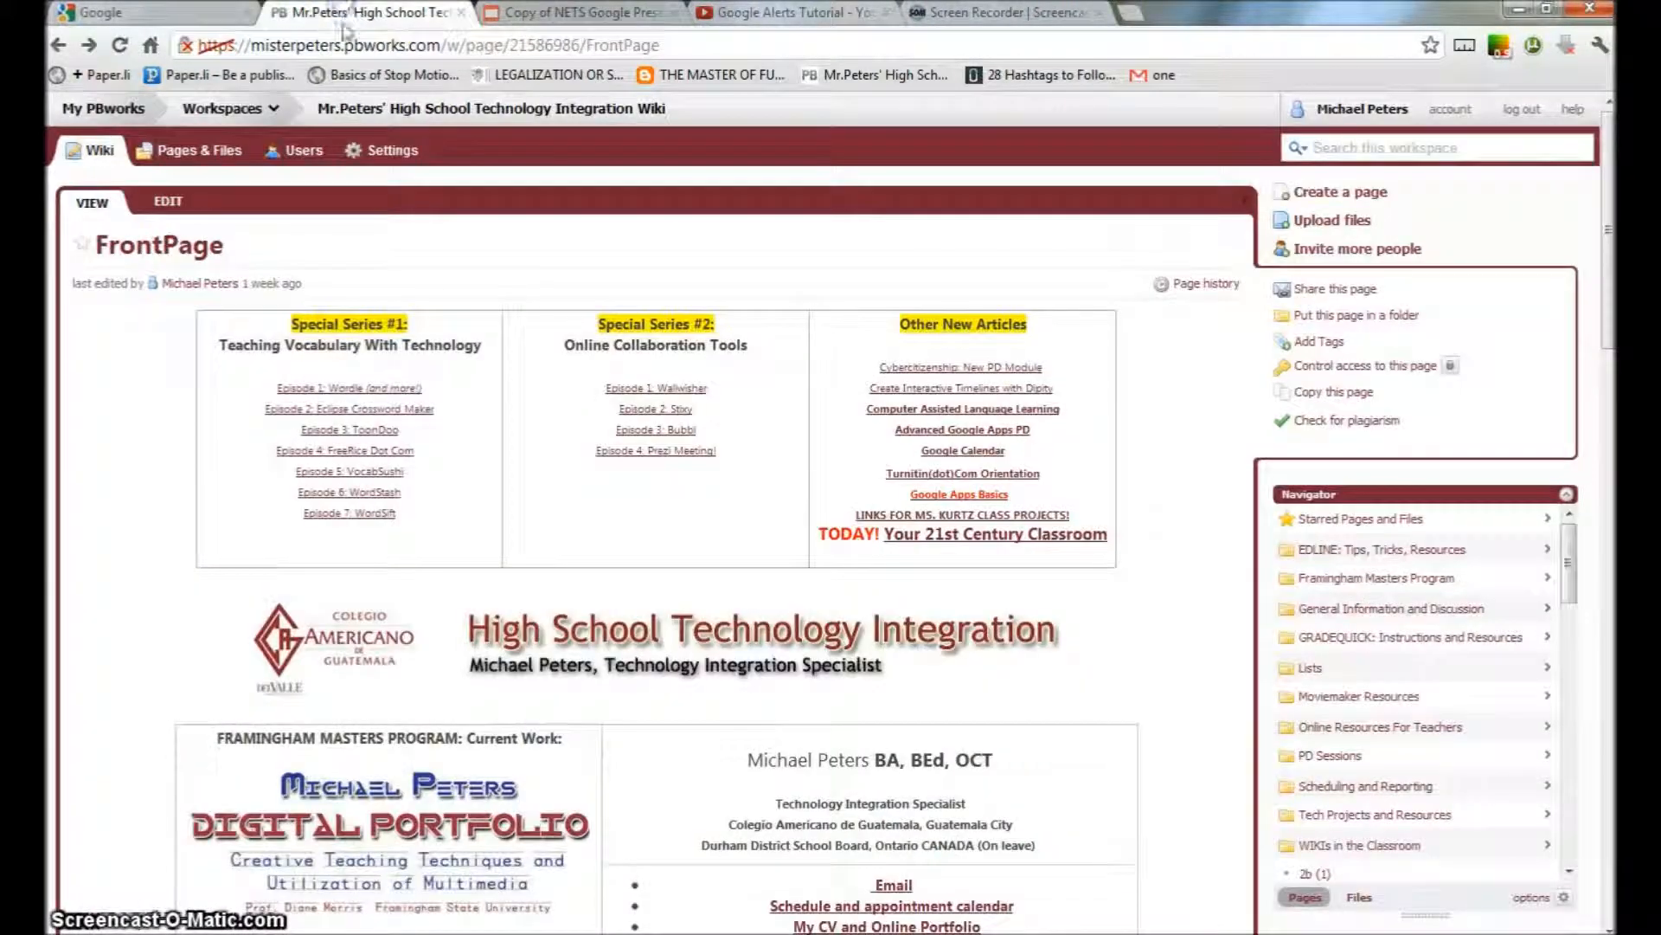
# Step: Create a blank wiki page named "My Google Presentation" with no folder and default security
pyautogui.click(1350, 195)
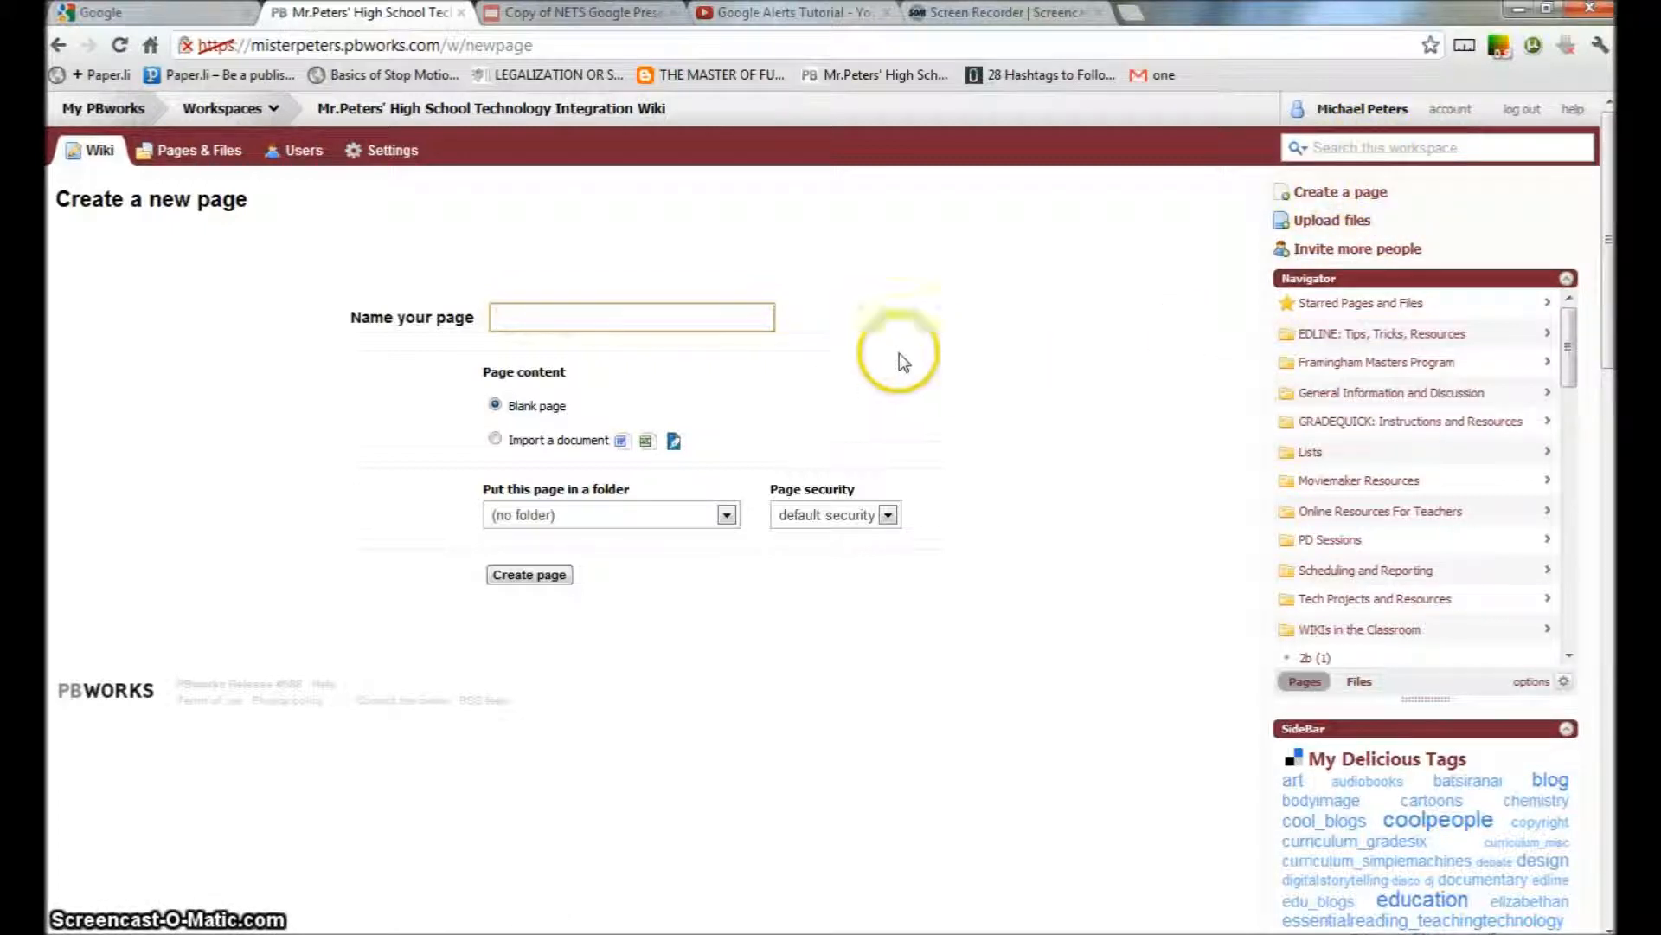
pyautogui.click(509, 308)
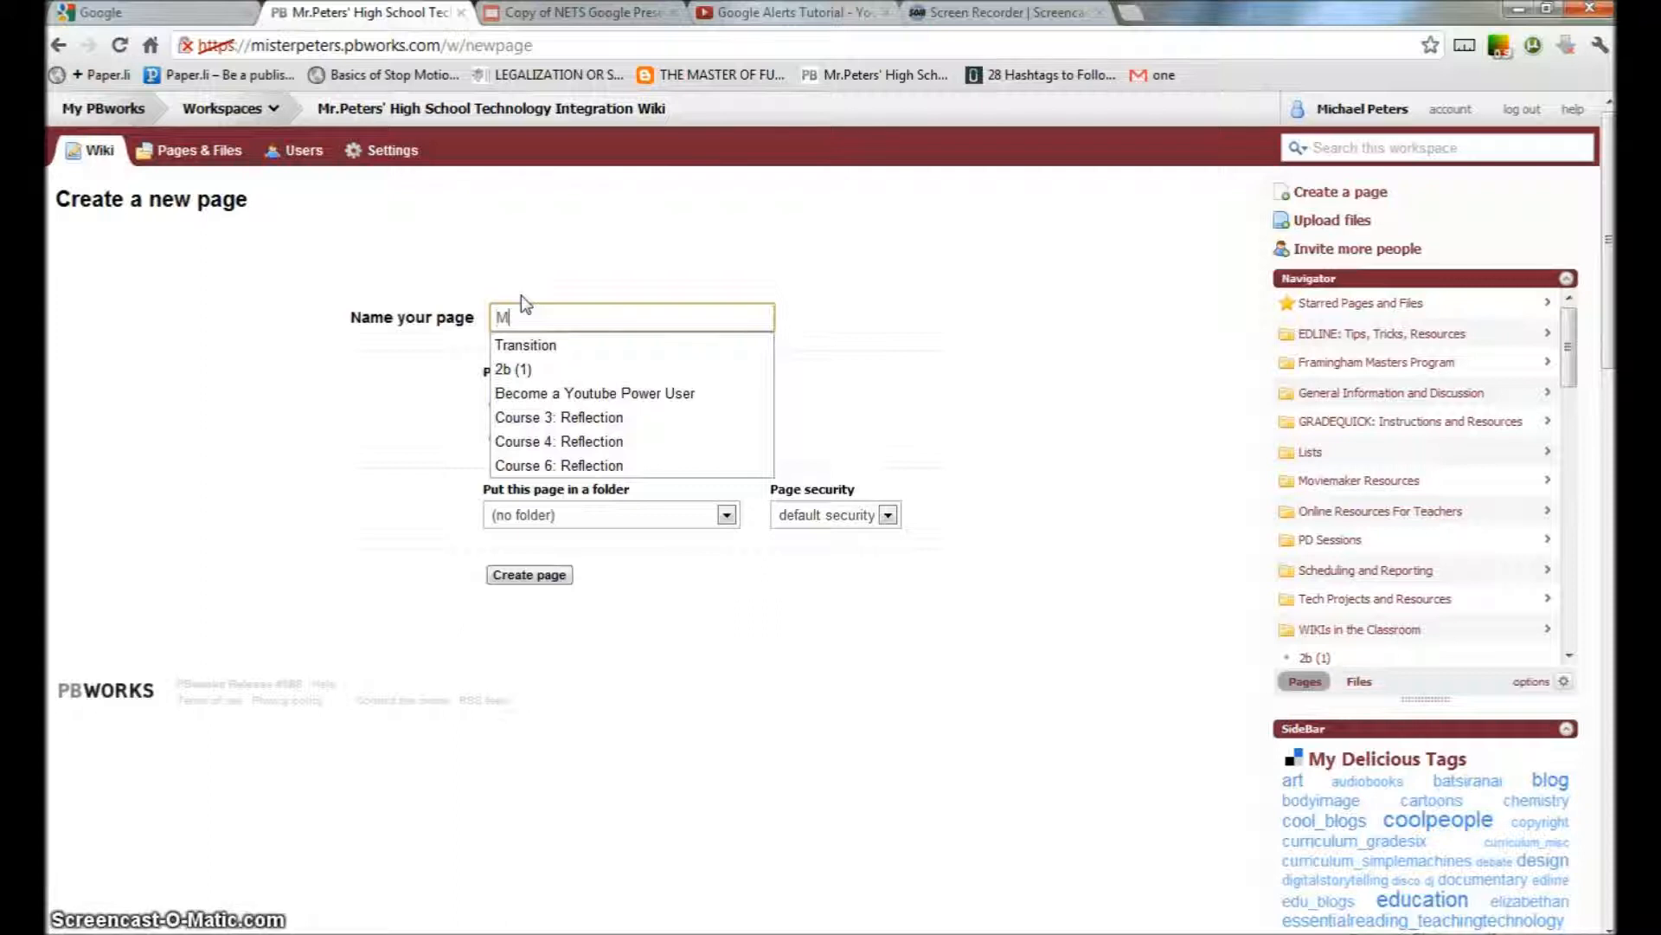
pyautogui.write('My')
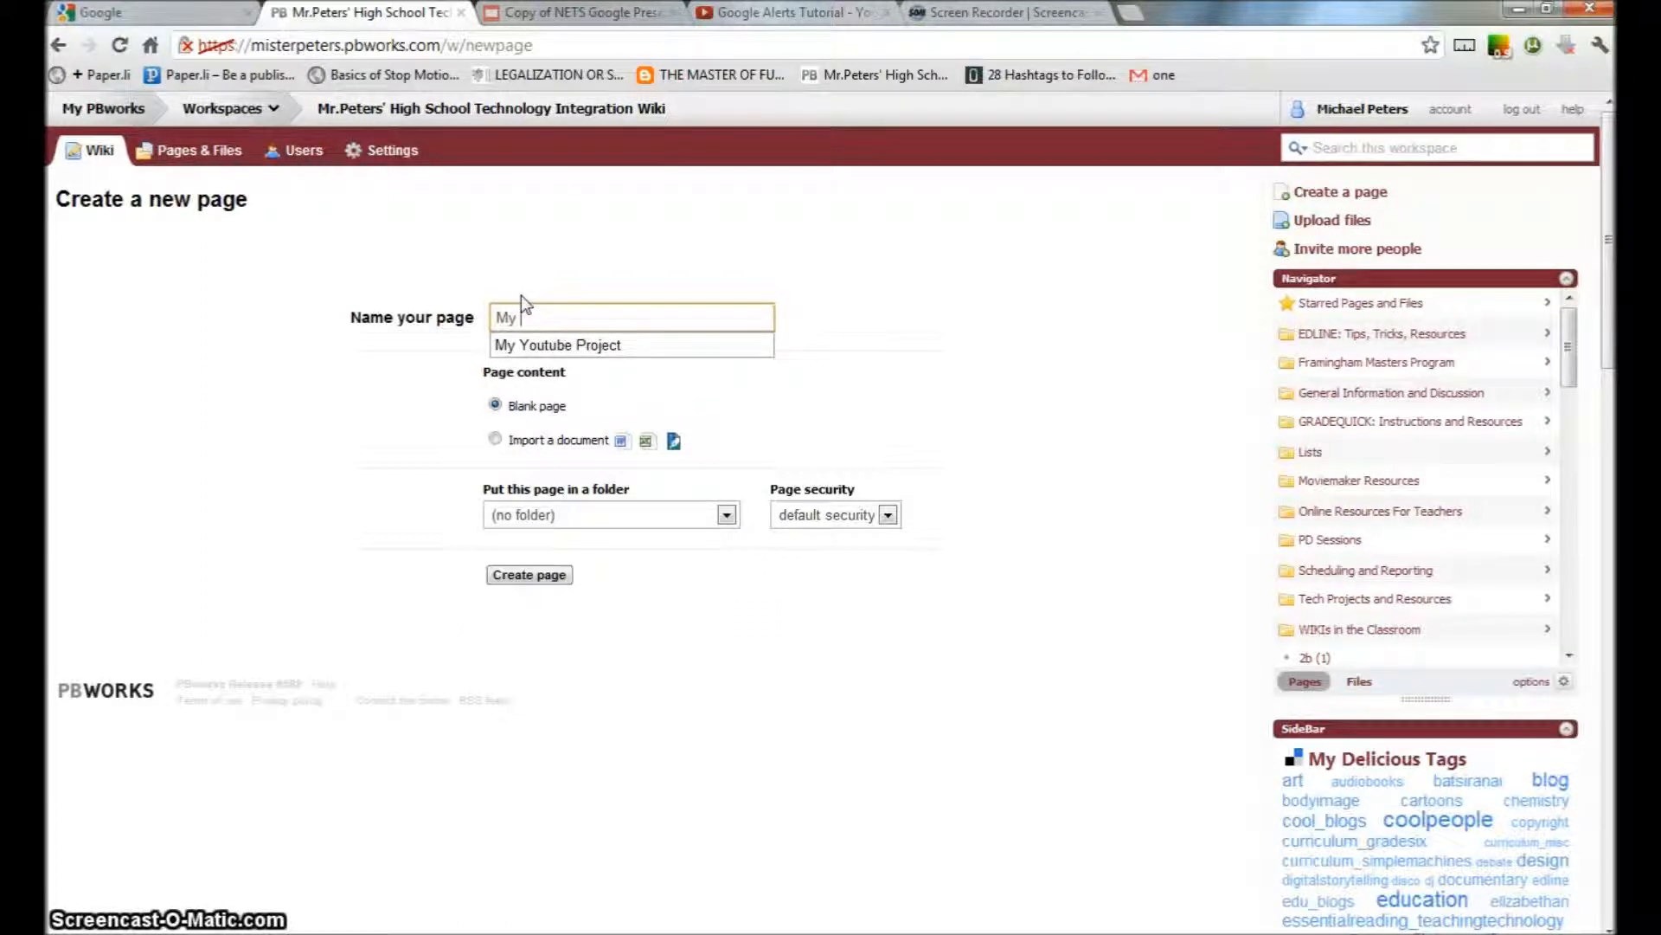
pyautogui.write(' Google Presentation')
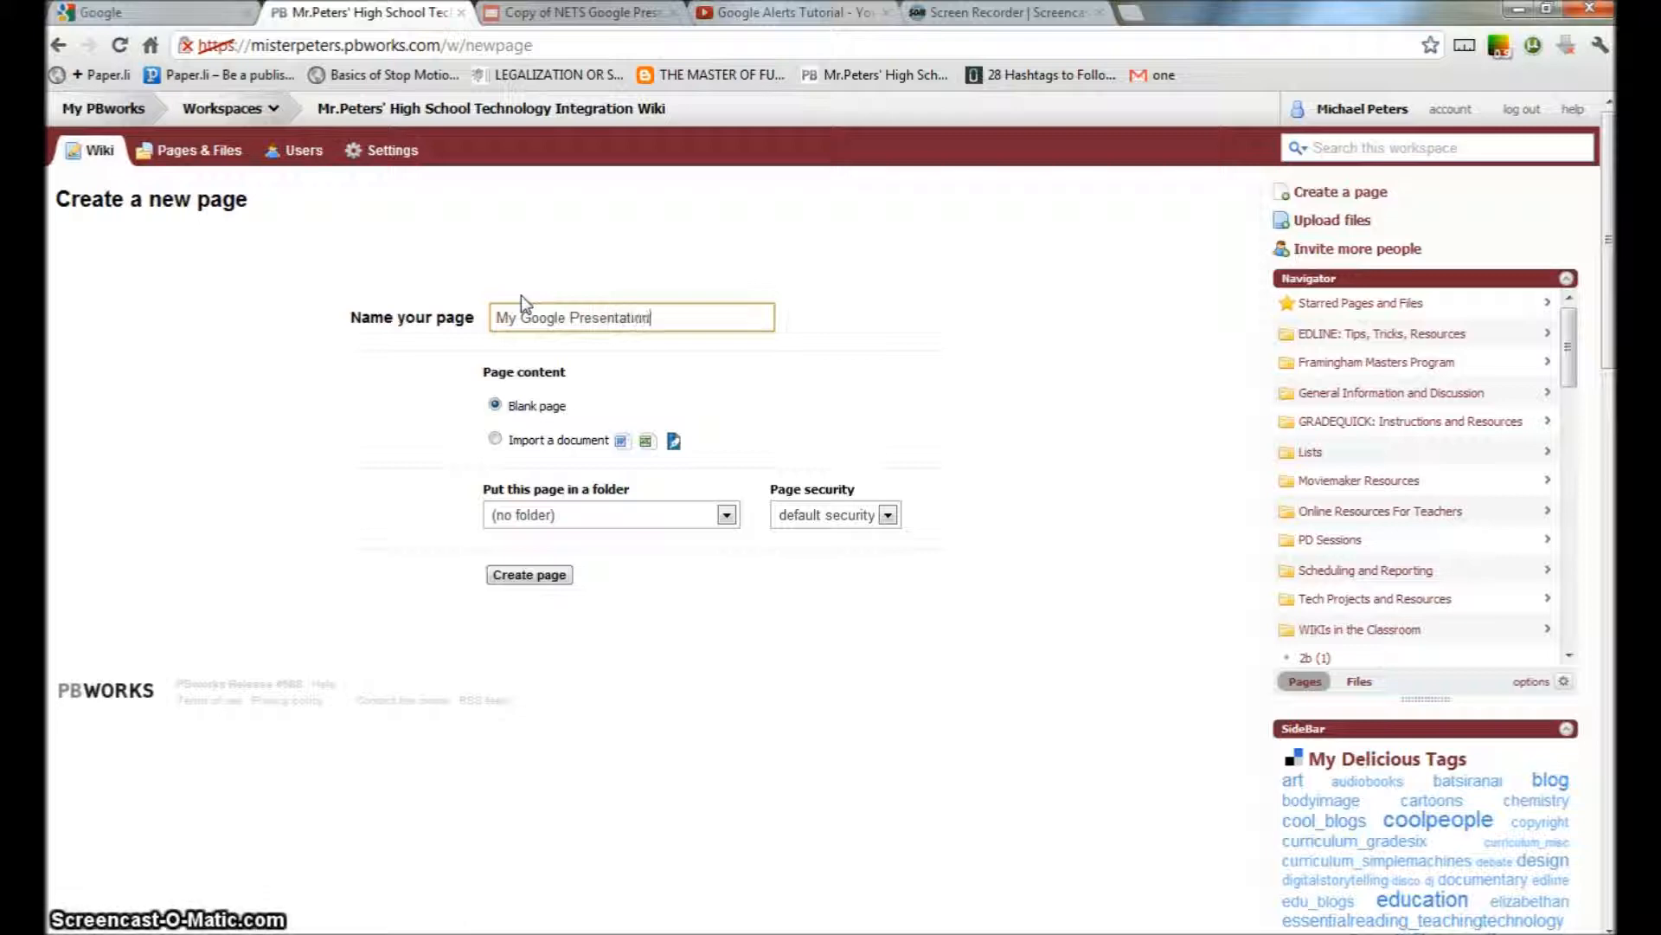
pyautogui.click(550, 575)
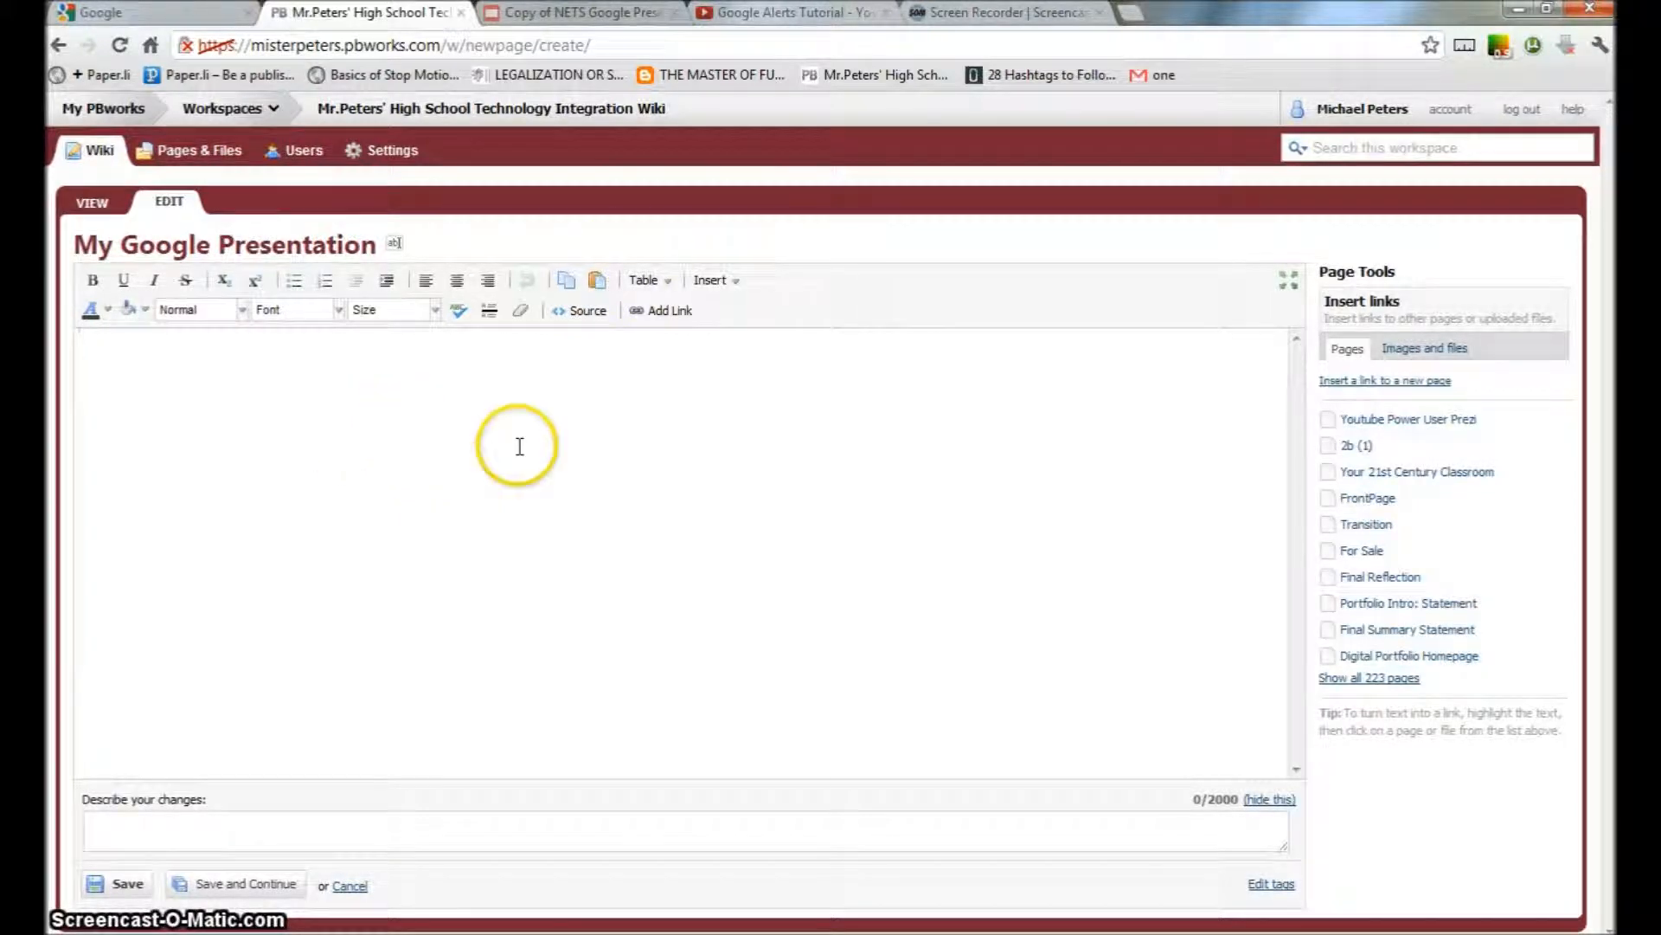
# Step: Switch to Copy of NETS Google Presentation in Google Docs and check who has access in its sharing settings
pyautogui.click(563, 12)
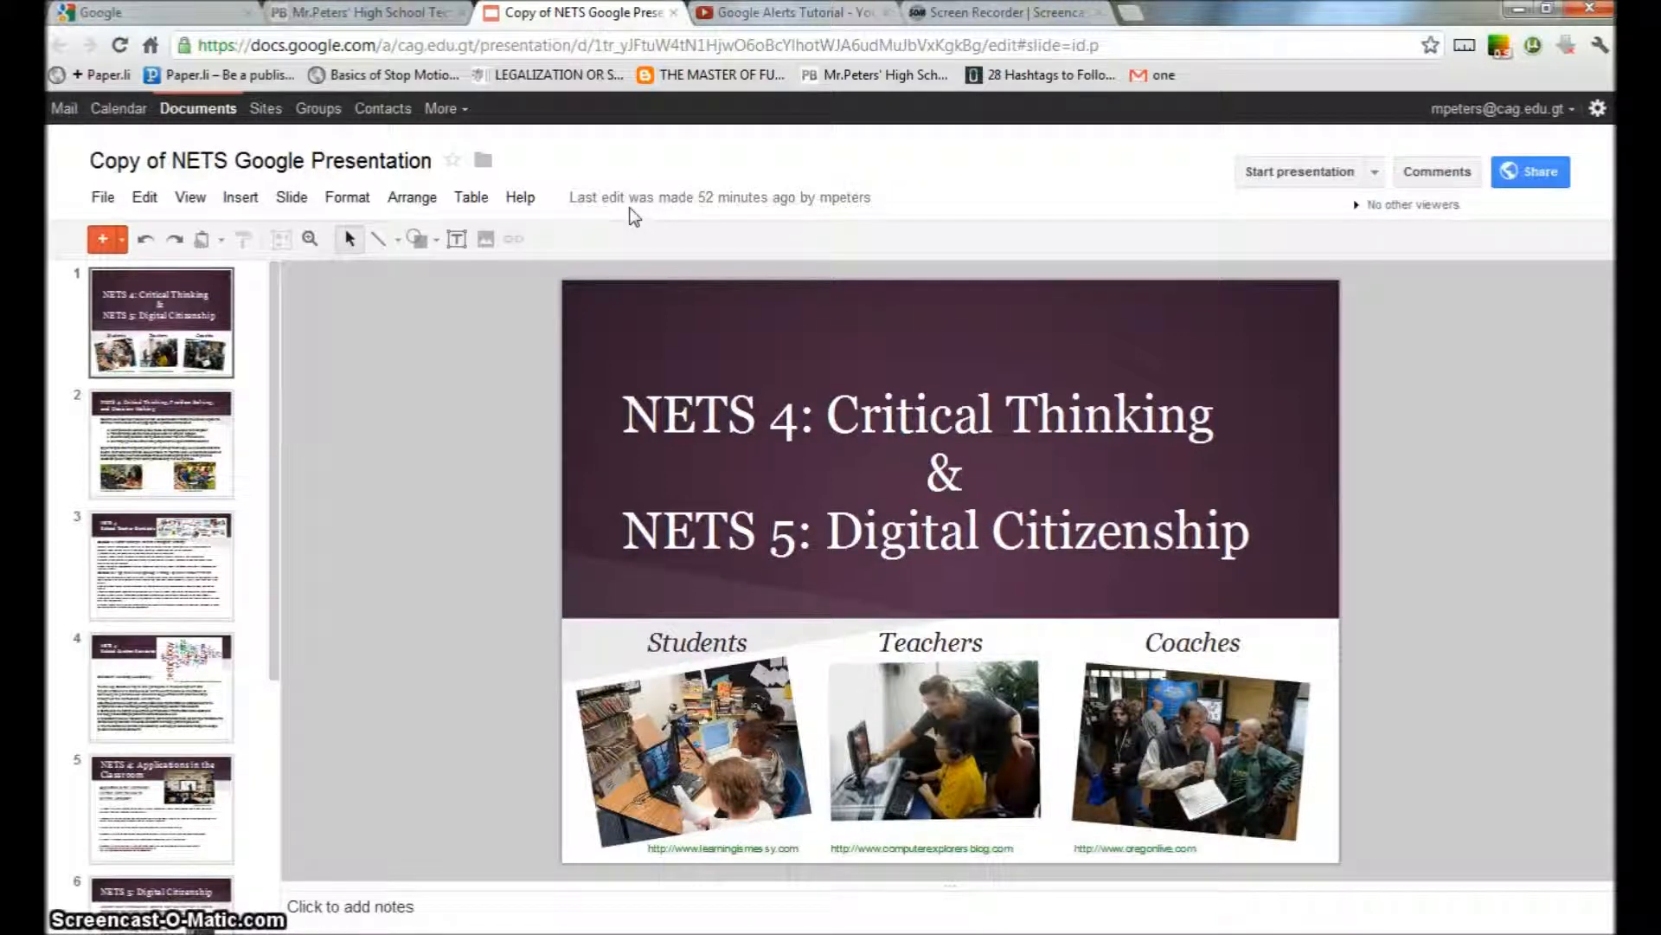
pyautogui.click(1530, 172)
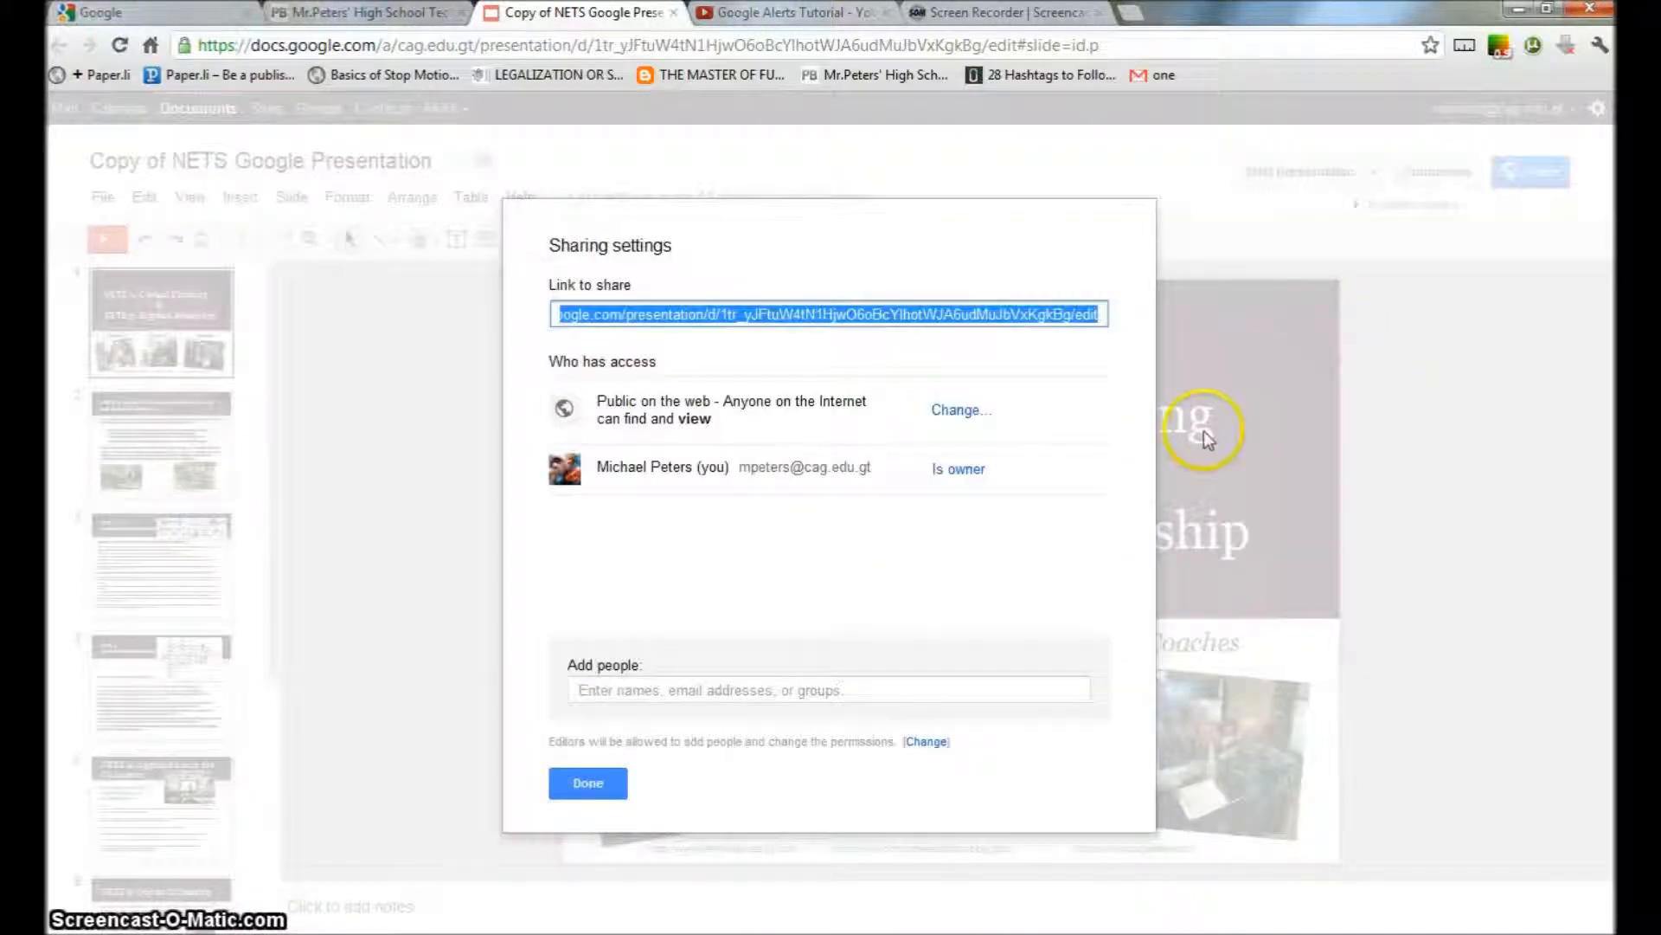
pyautogui.moveTo(599, 396); pyautogui.dragTo(872, 425)
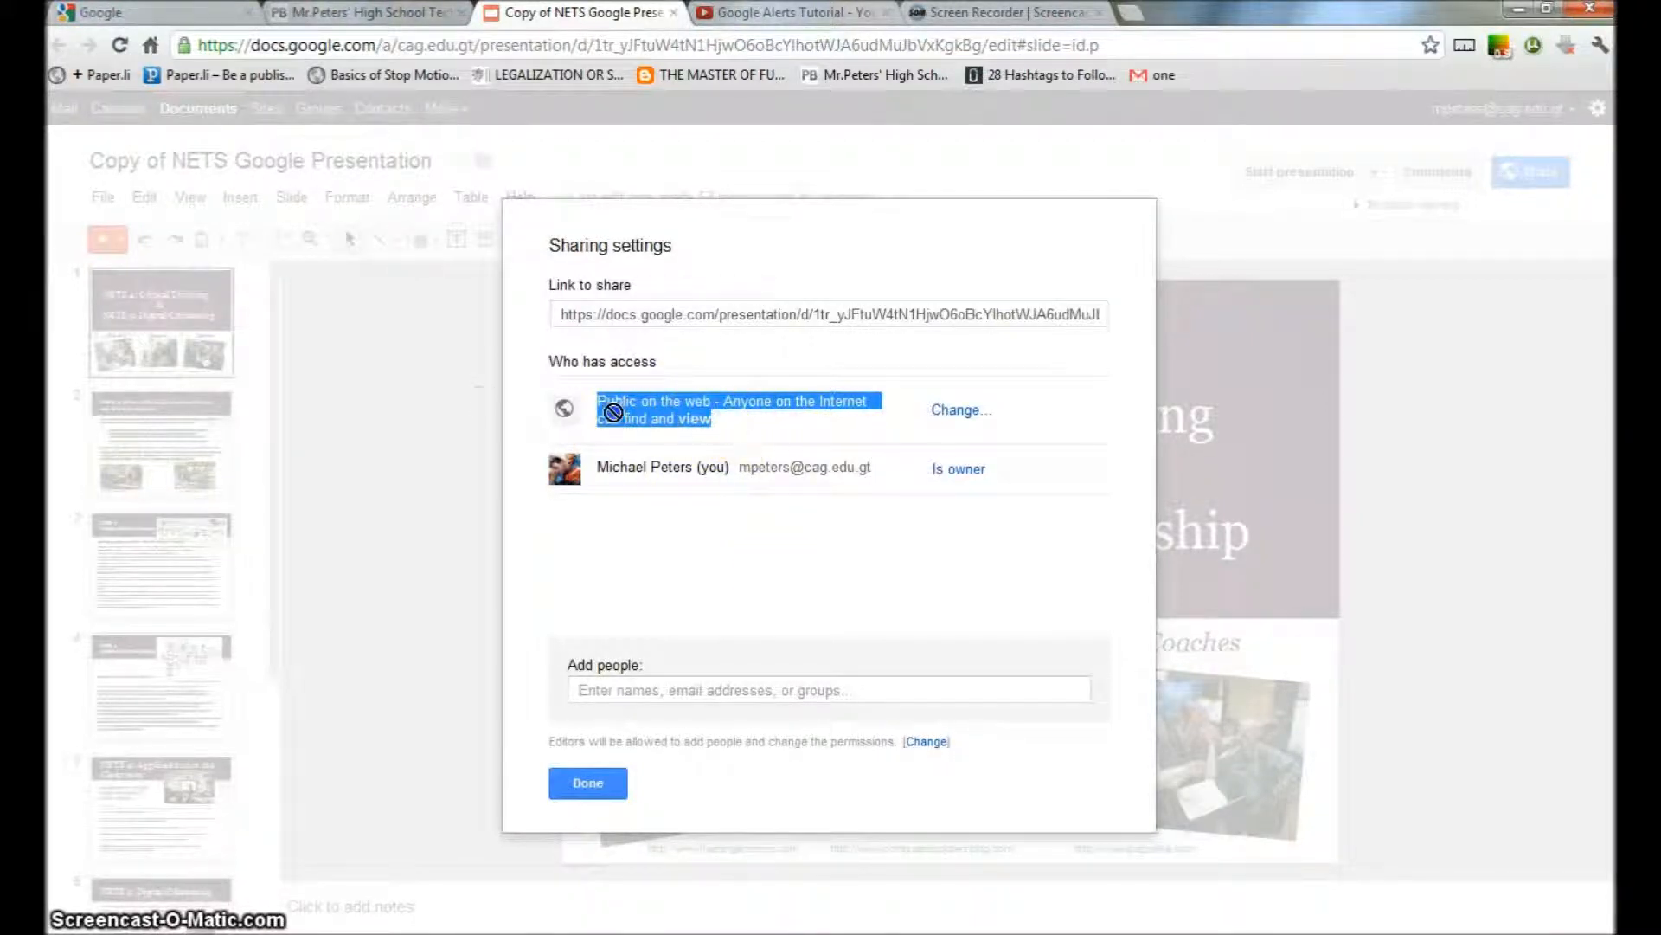
pyautogui.click(593, 786)
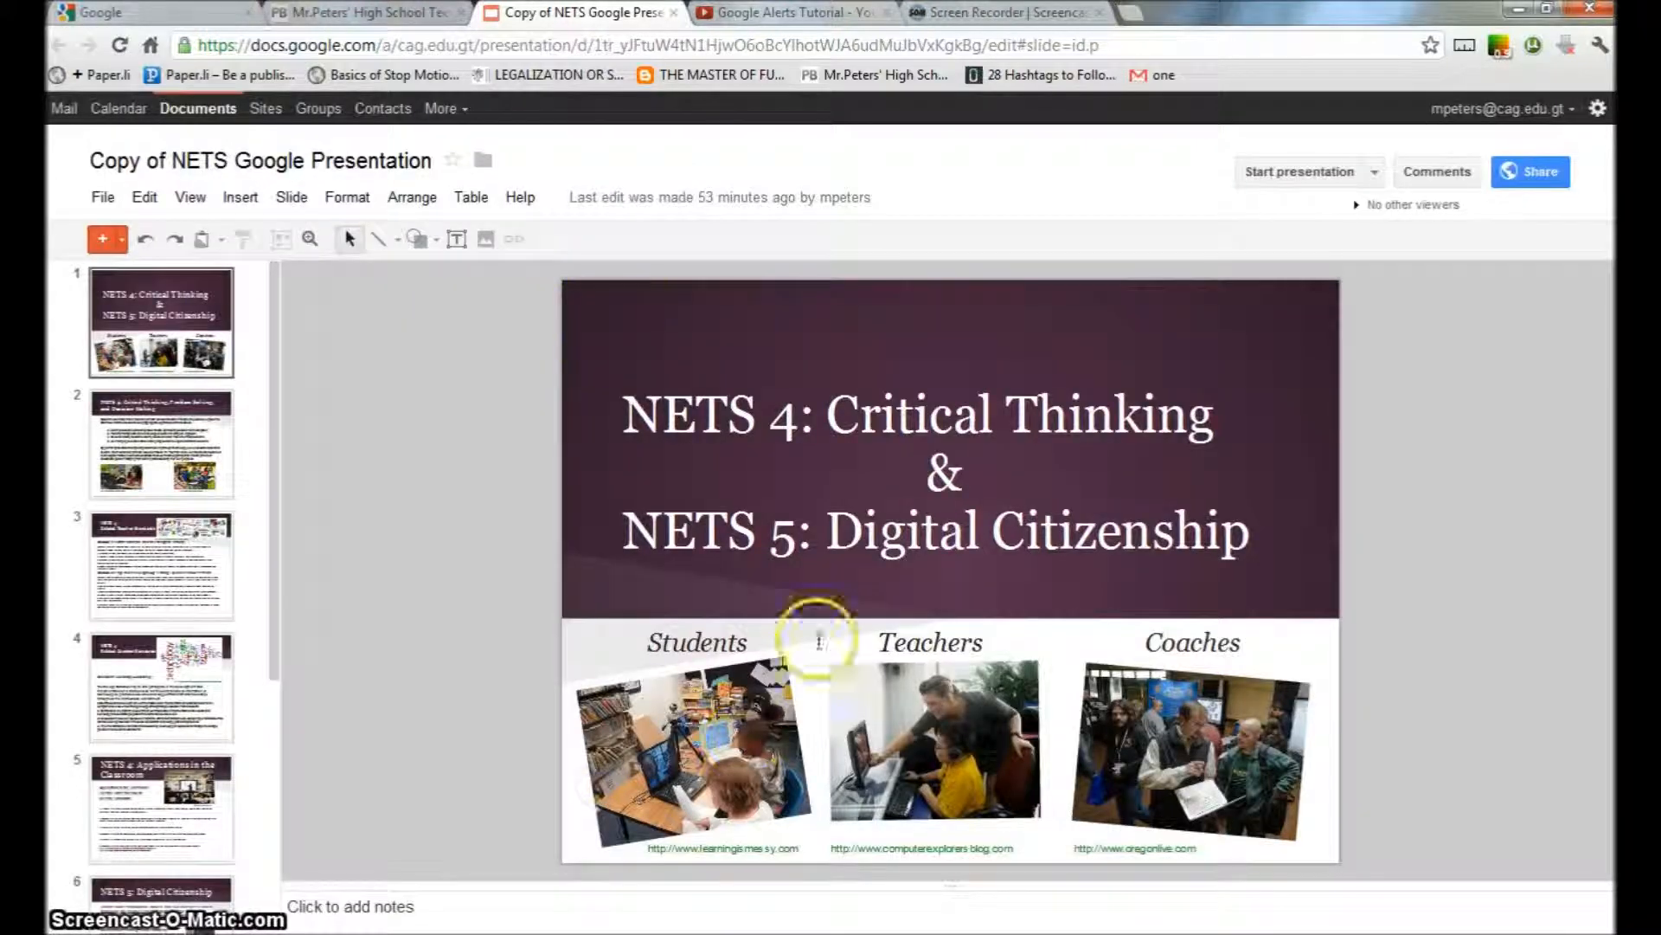
# Step: Publish the NETS presentation to the web without requiring viewers to sign in
pyautogui.click(103, 198)
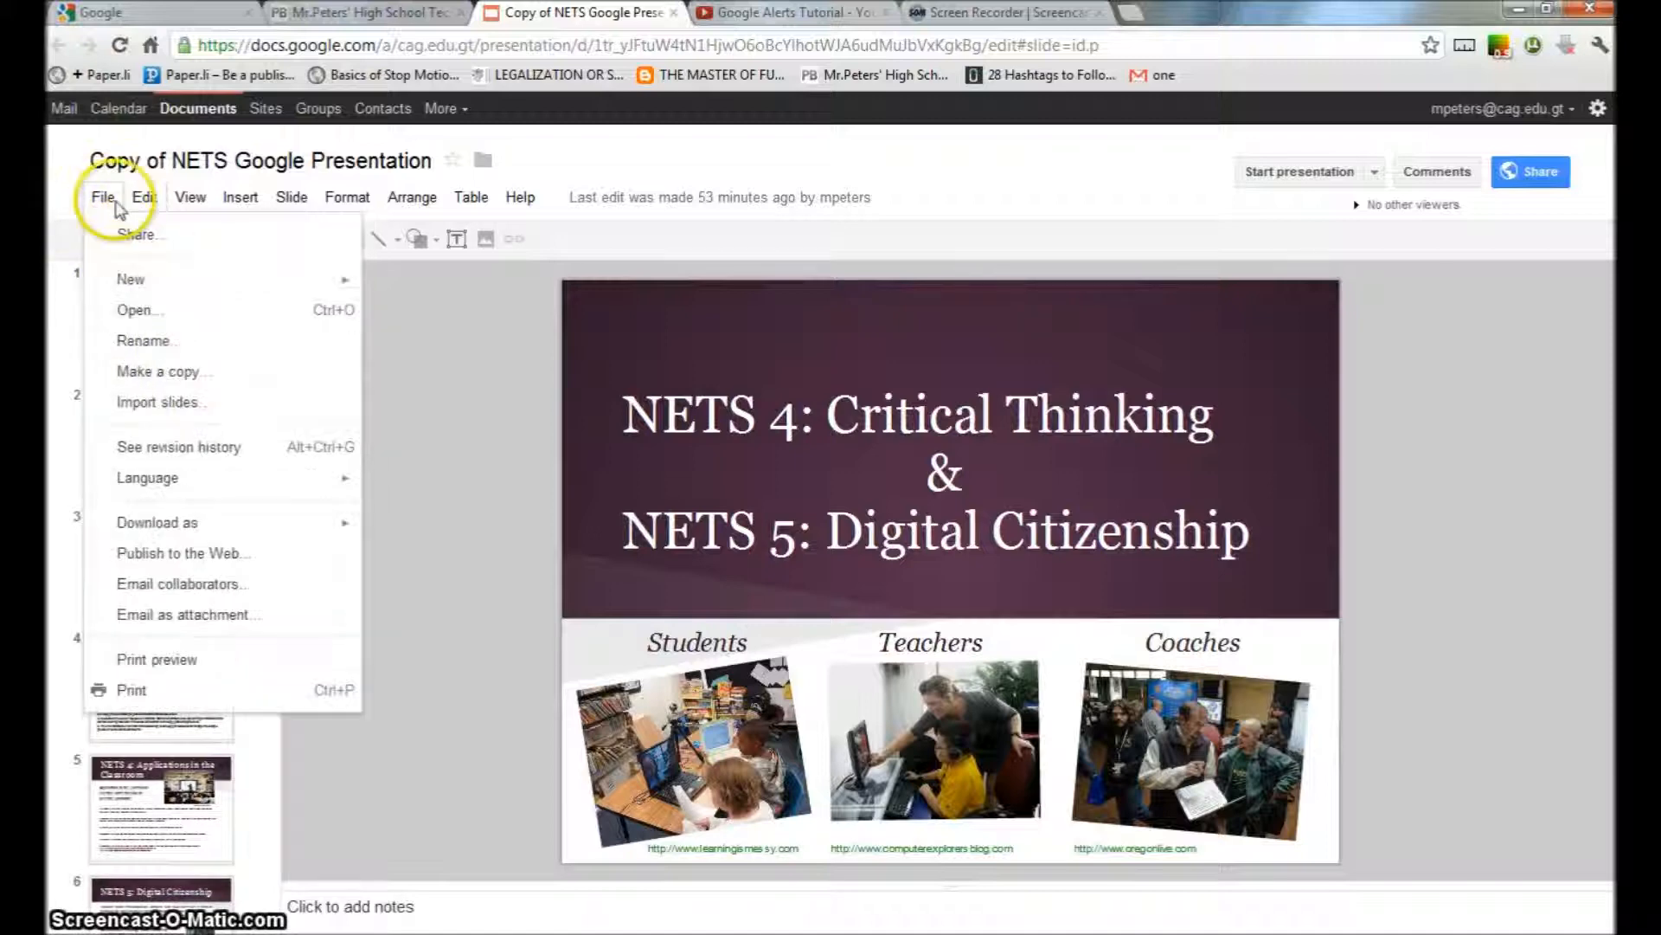
pyautogui.click(181, 553)
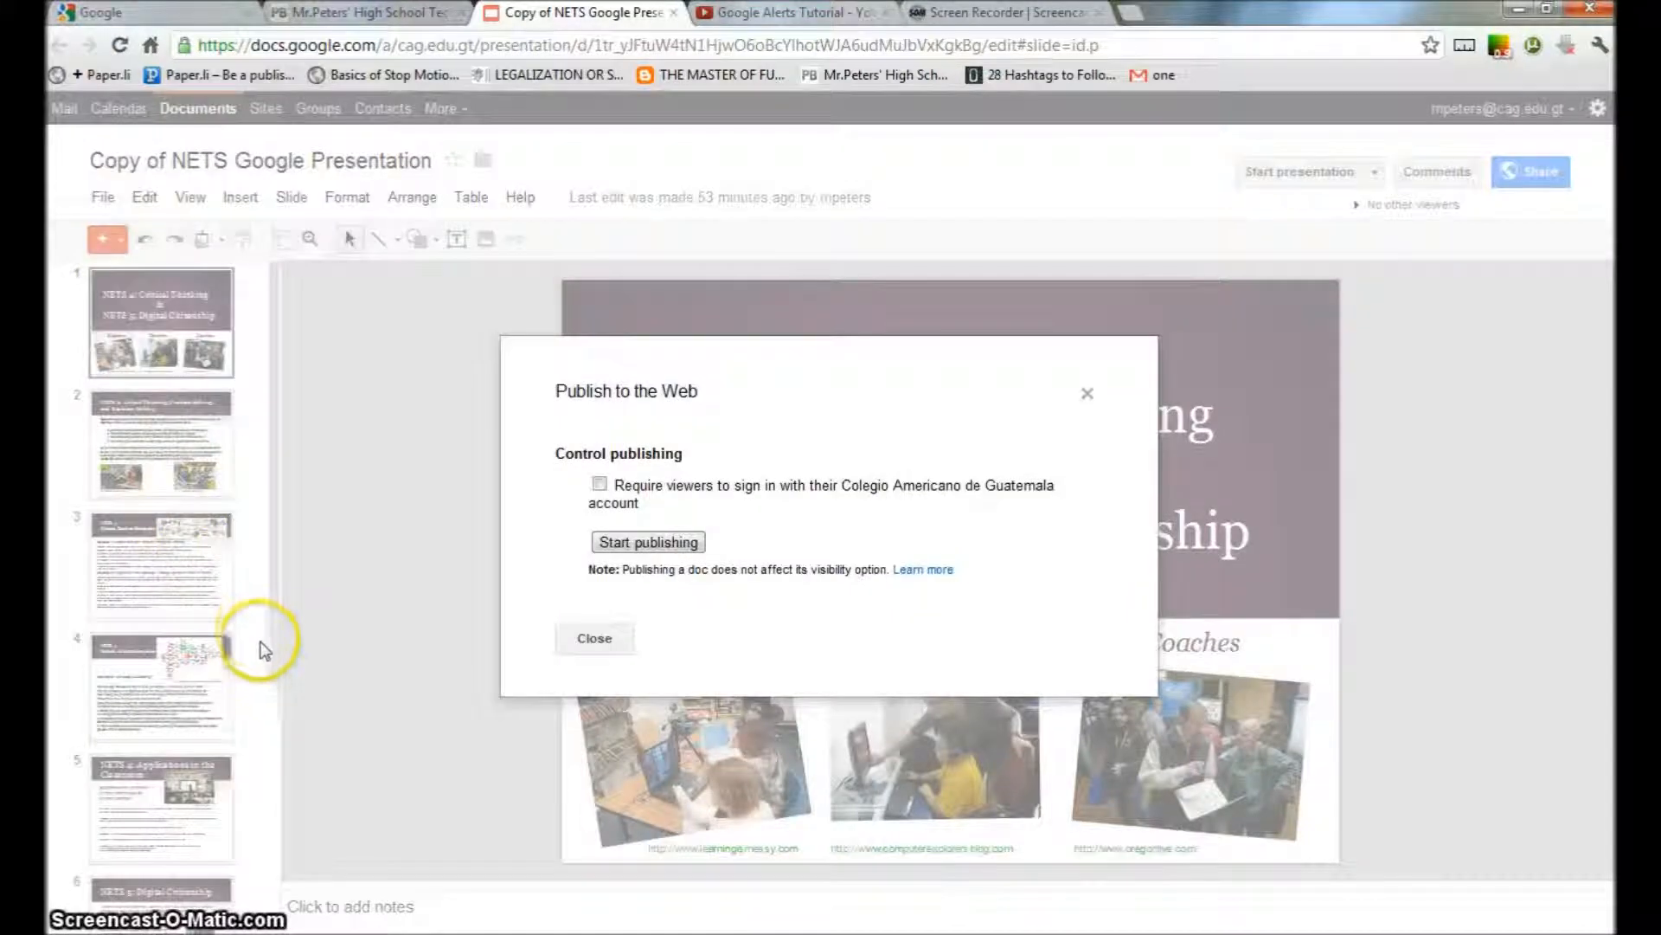
pyautogui.click(643, 546)
pyautogui.click(847, 503)
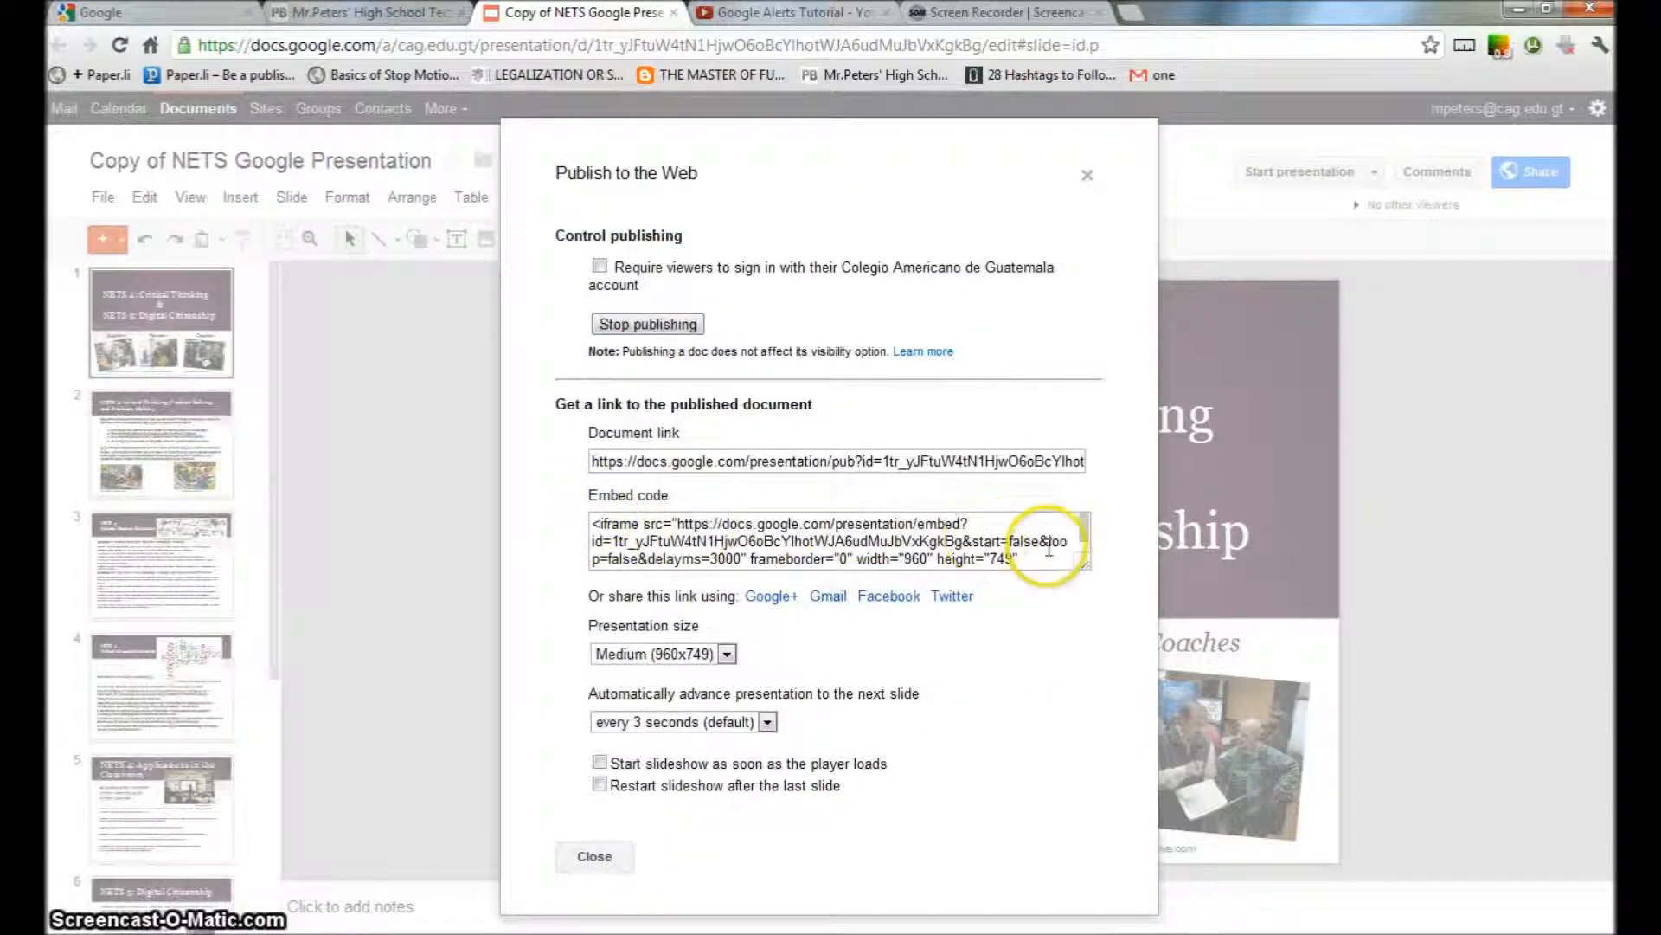
pyautogui.moveTo(592, 492)
pyautogui.mouseDown()
pyautogui.moveTo(673, 497)
pyautogui.moveTo(598, 491)
pyautogui.mouseUp()
pyautogui.click(675, 499)
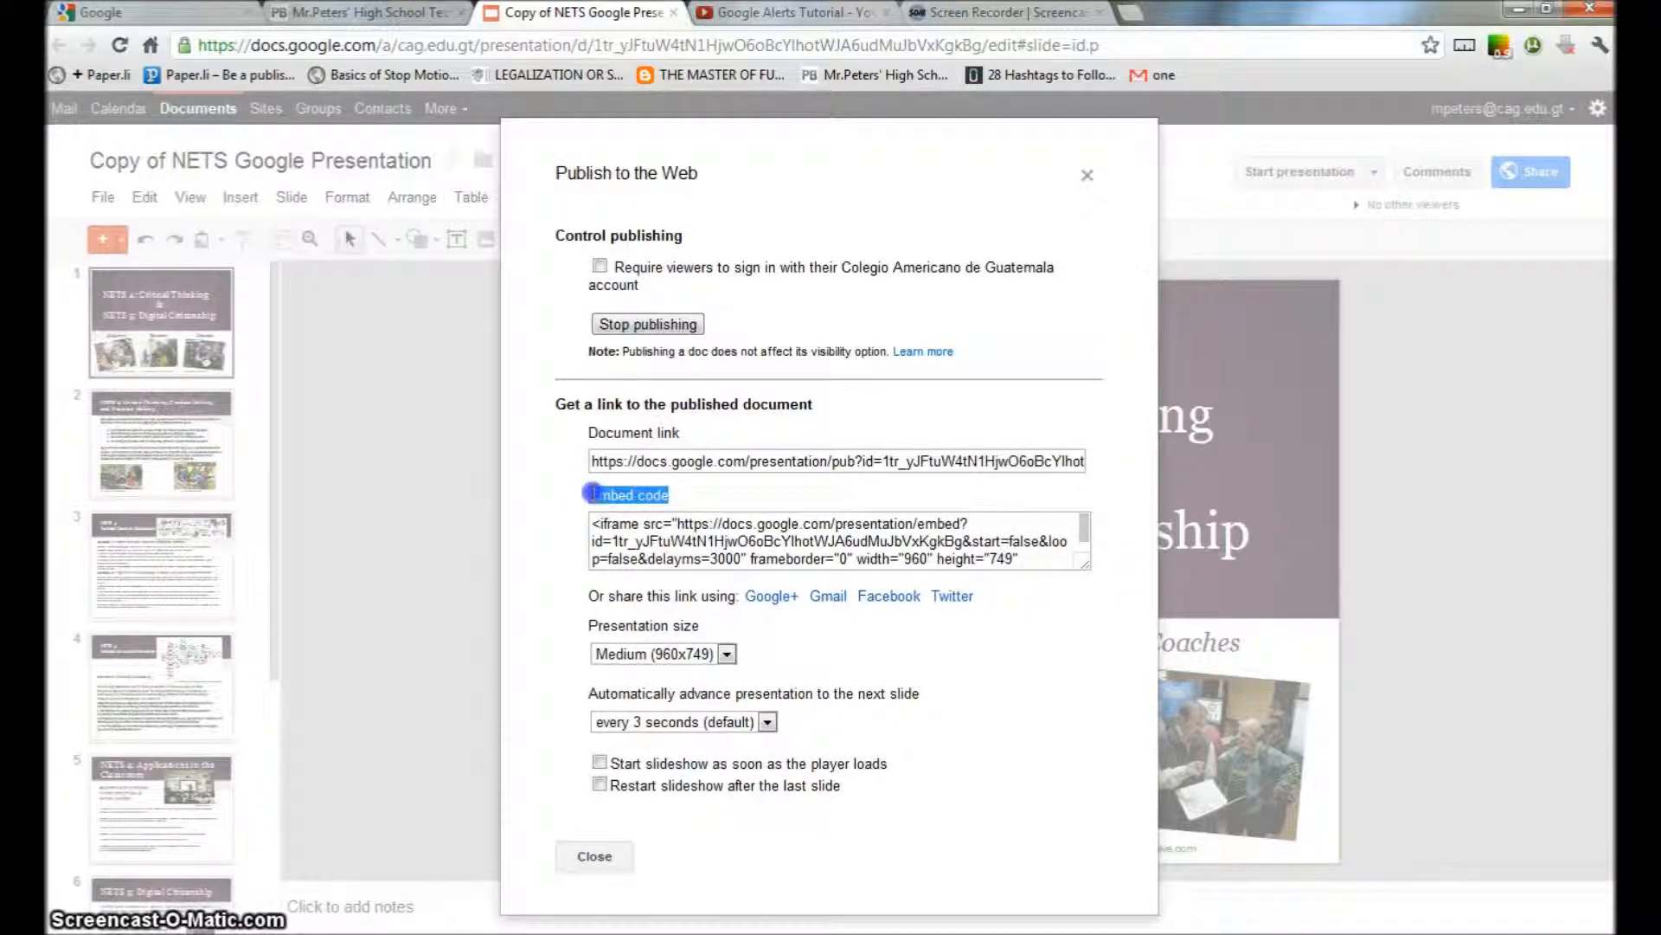
pyautogui.click(703, 498)
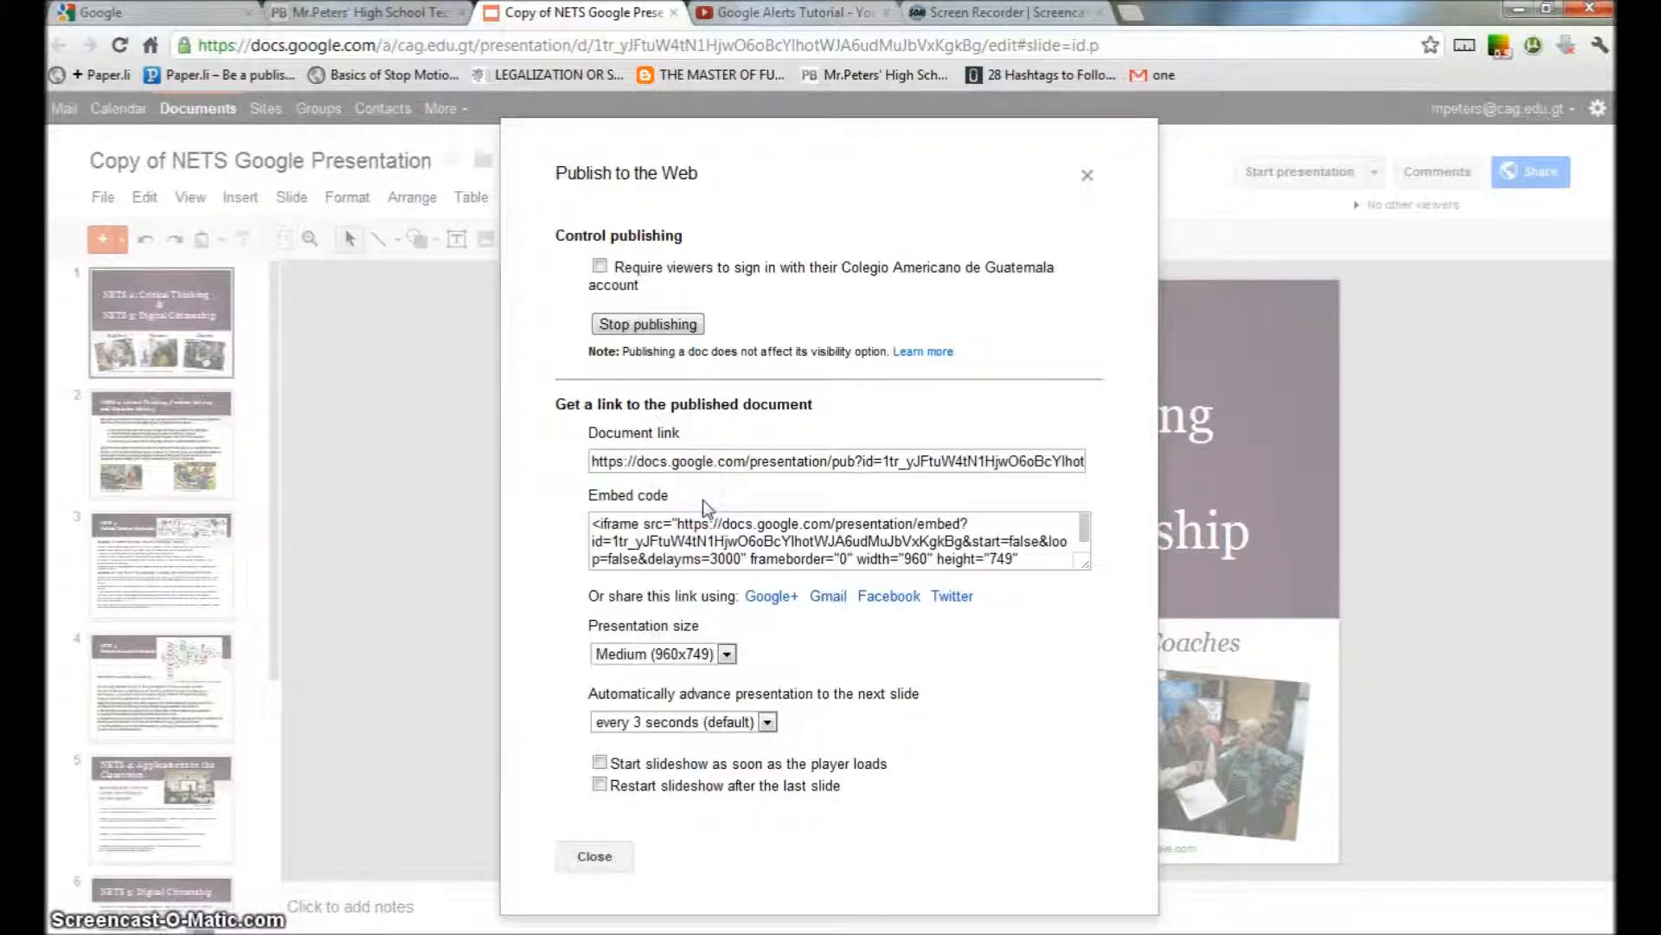
pyautogui.click(688, 548)
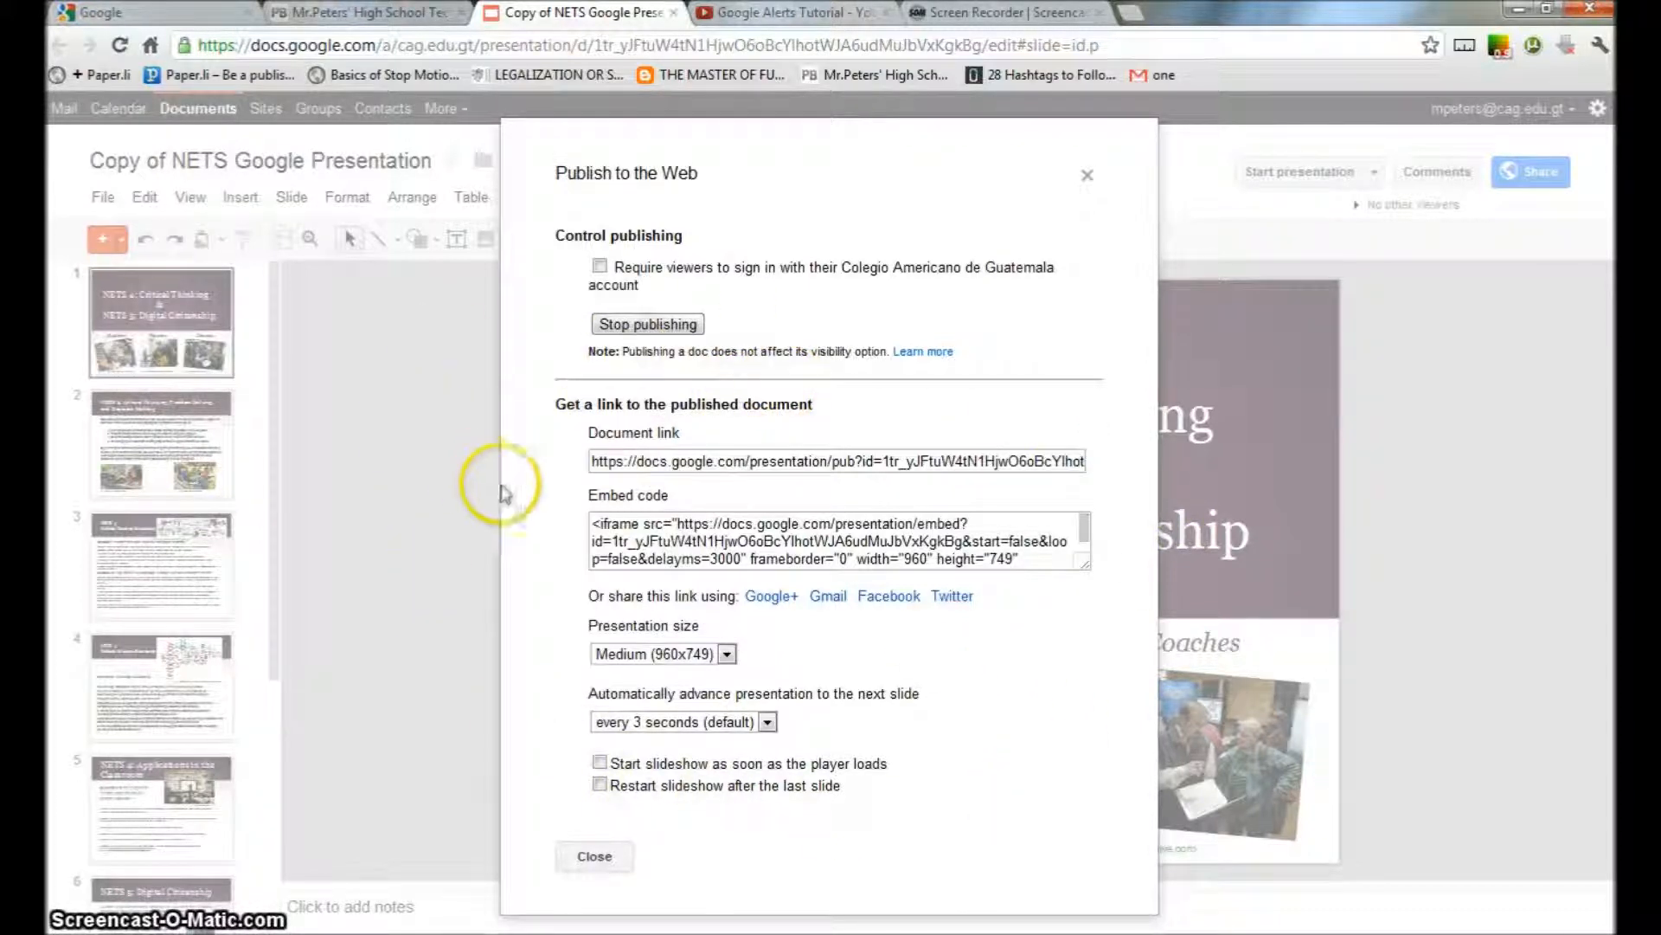
# Step: Set the published presentation's size to Small (480x389) and its automatic slide advance to every 5 seconds
pyautogui.click(633, 653)
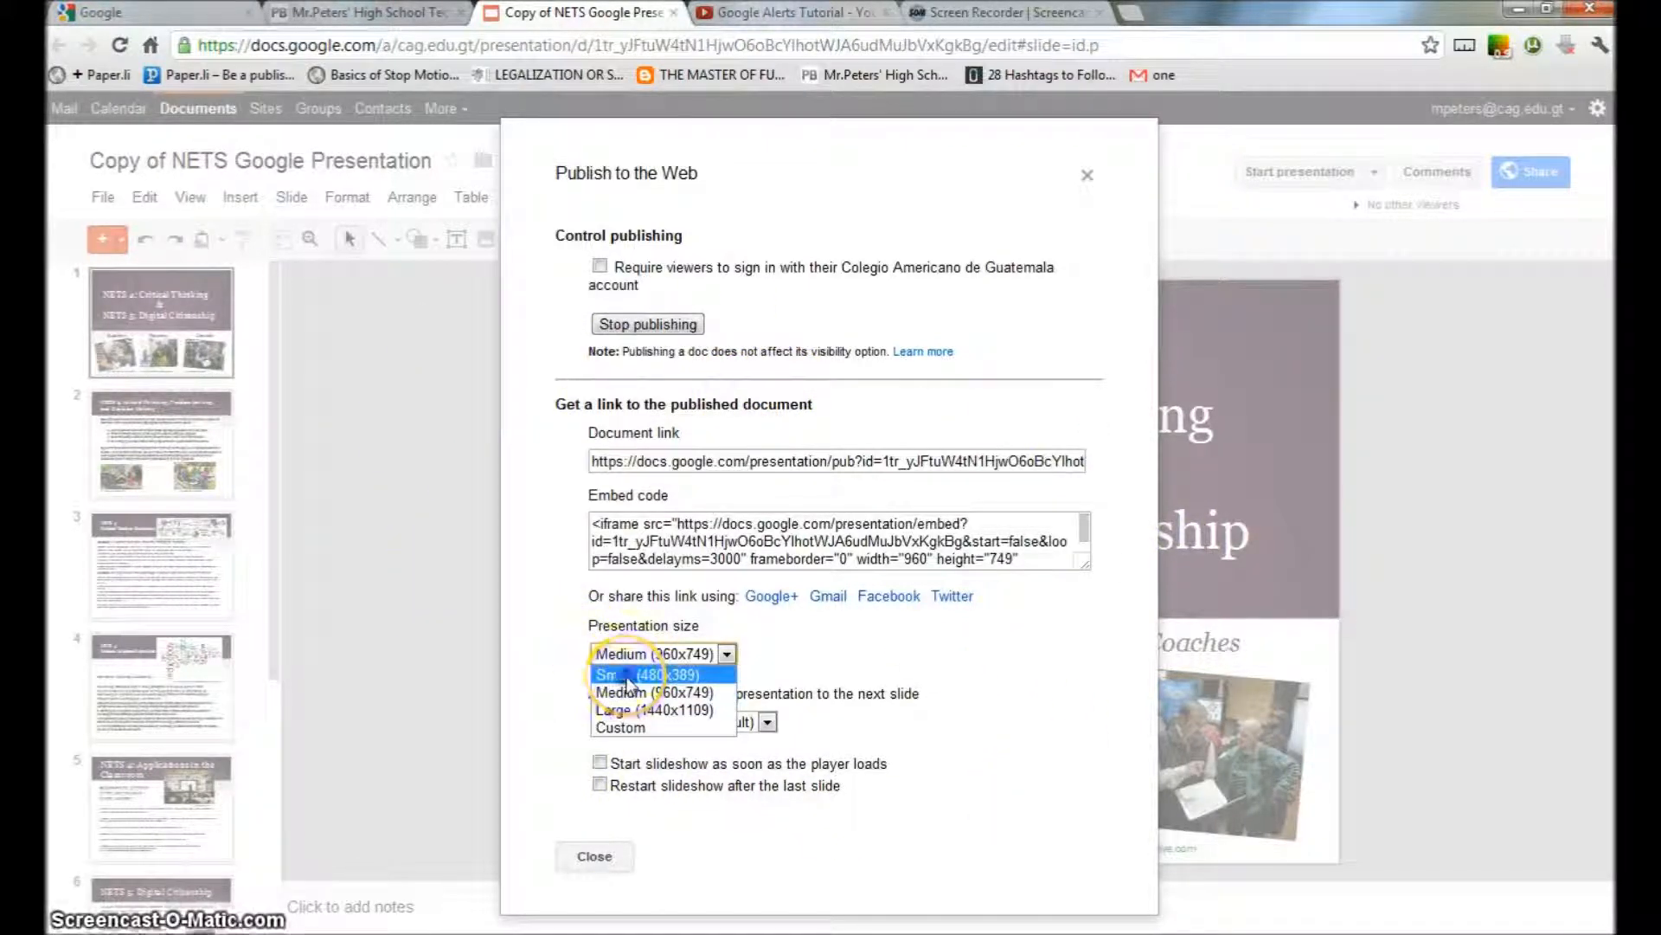
pyautogui.click(626, 680)
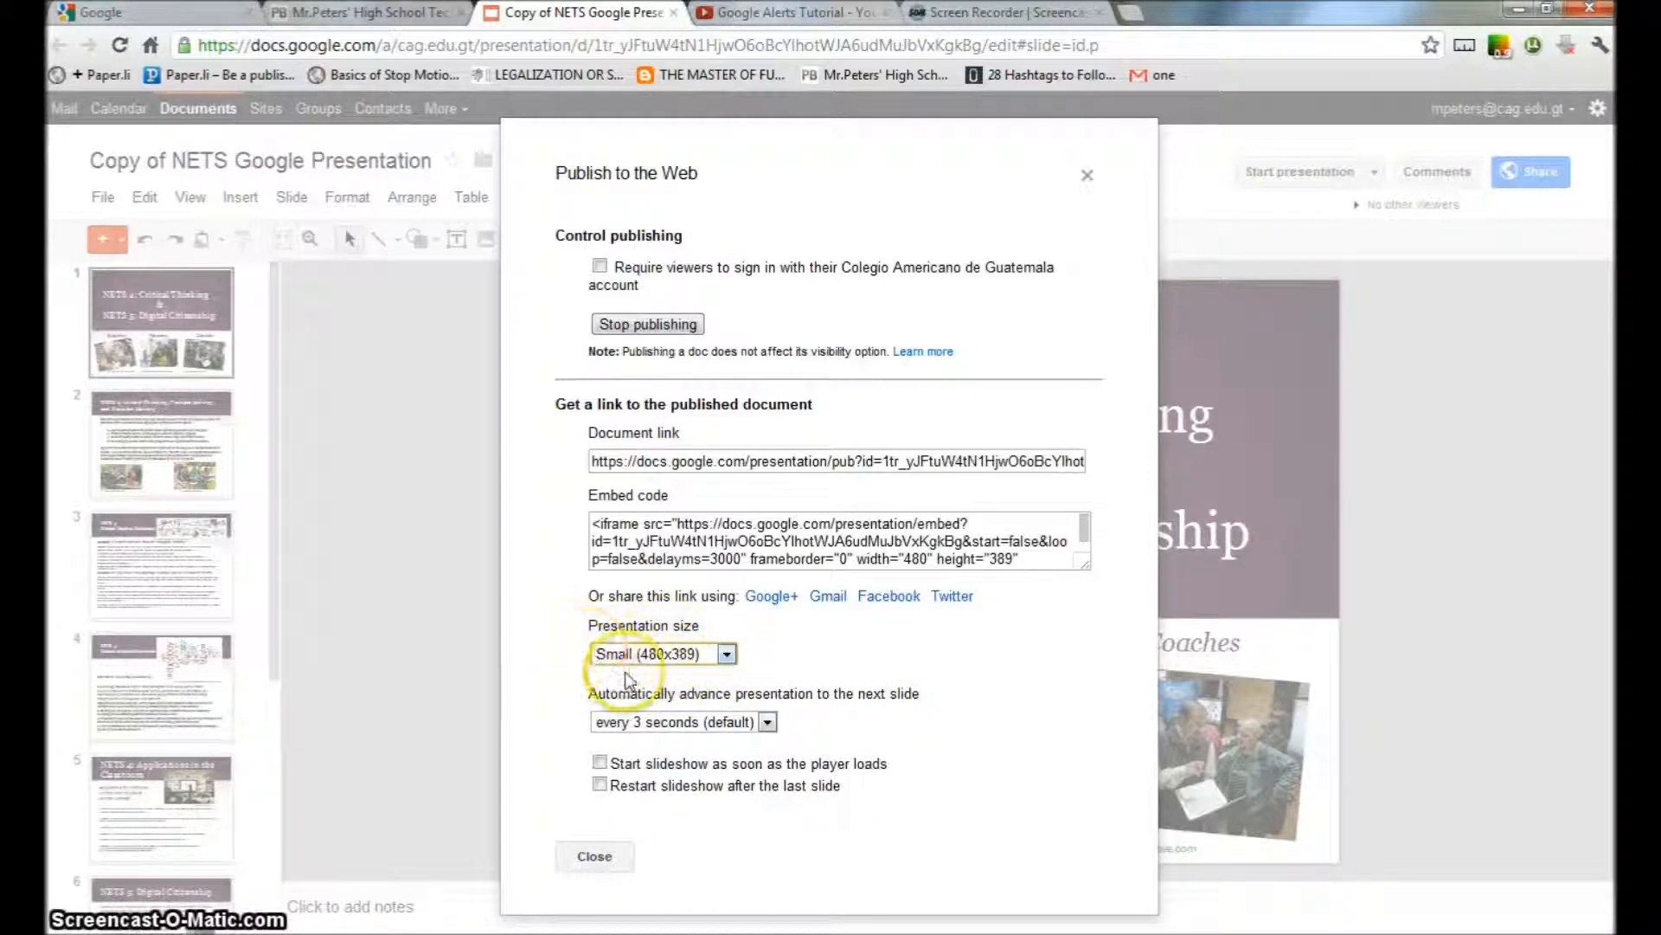
pyautogui.click(735, 722)
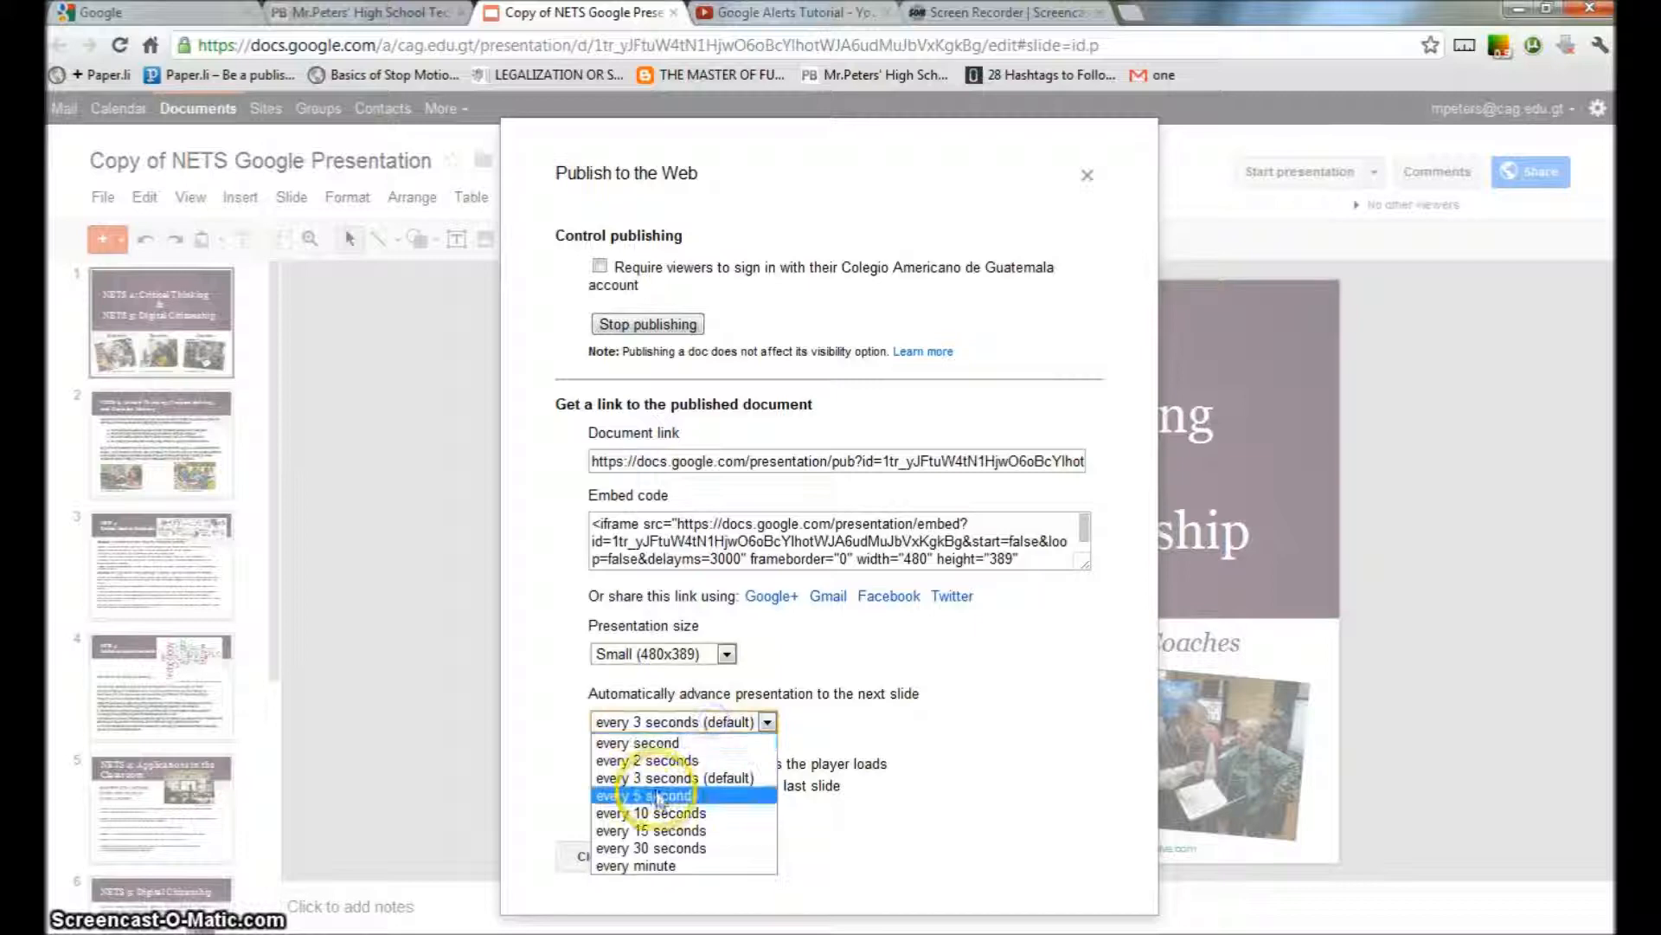
pyautogui.click(658, 792)
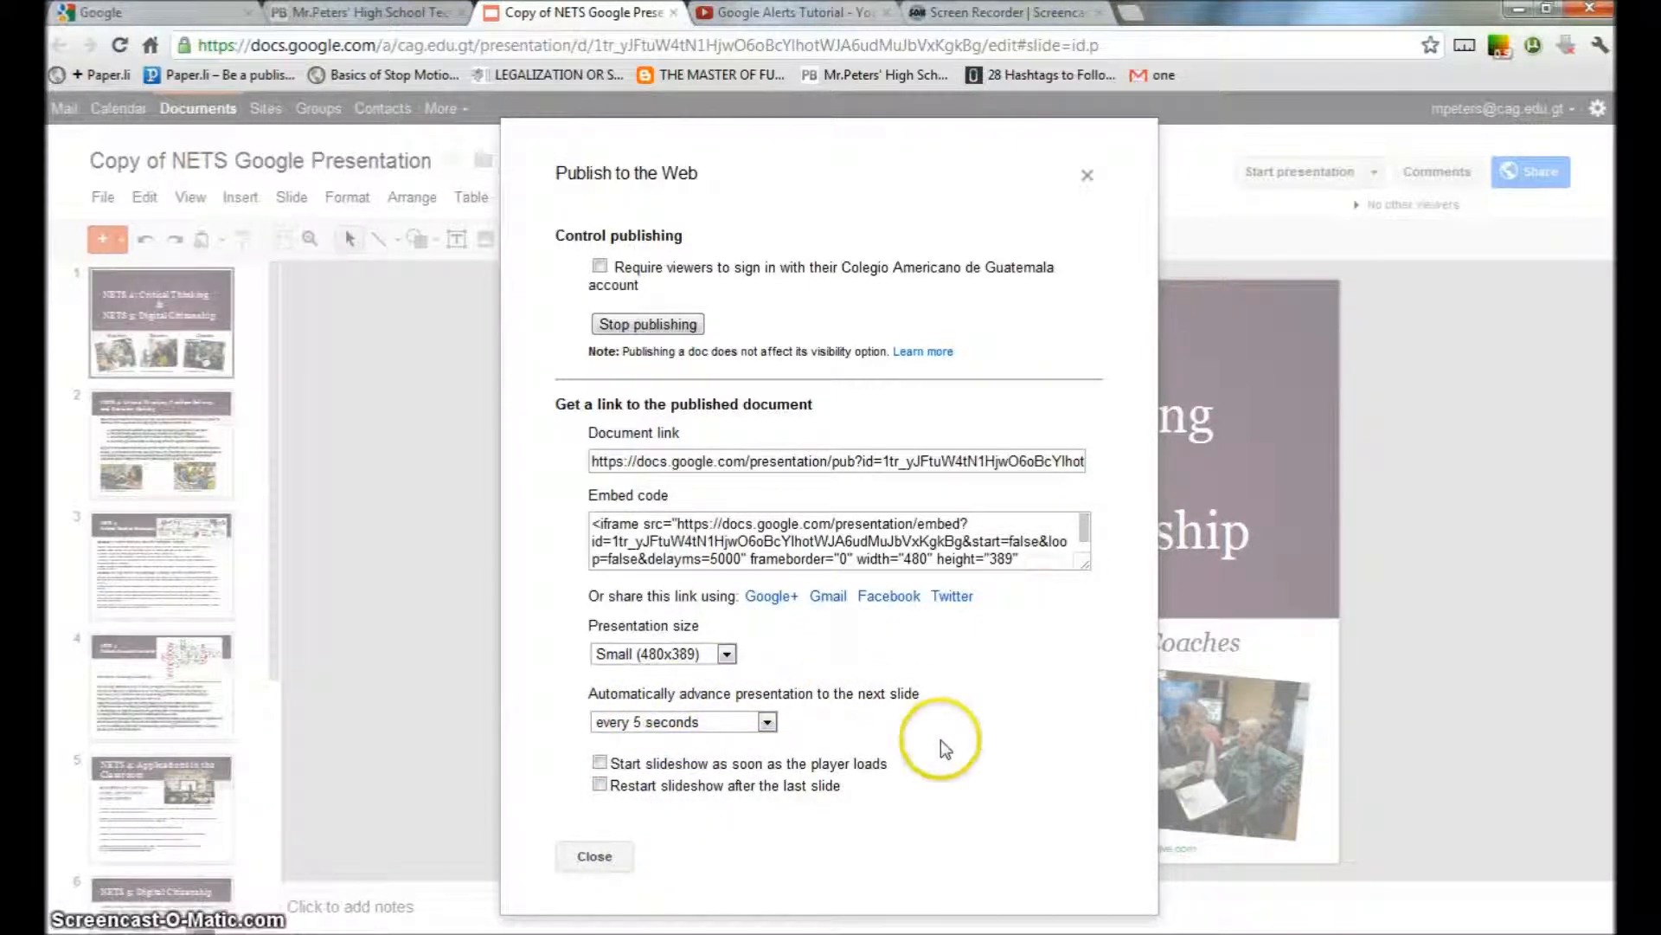
# Step: Try the option to start the slideshow as soon as the player loads, and turn it off again
pyautogui.click(600, 765)
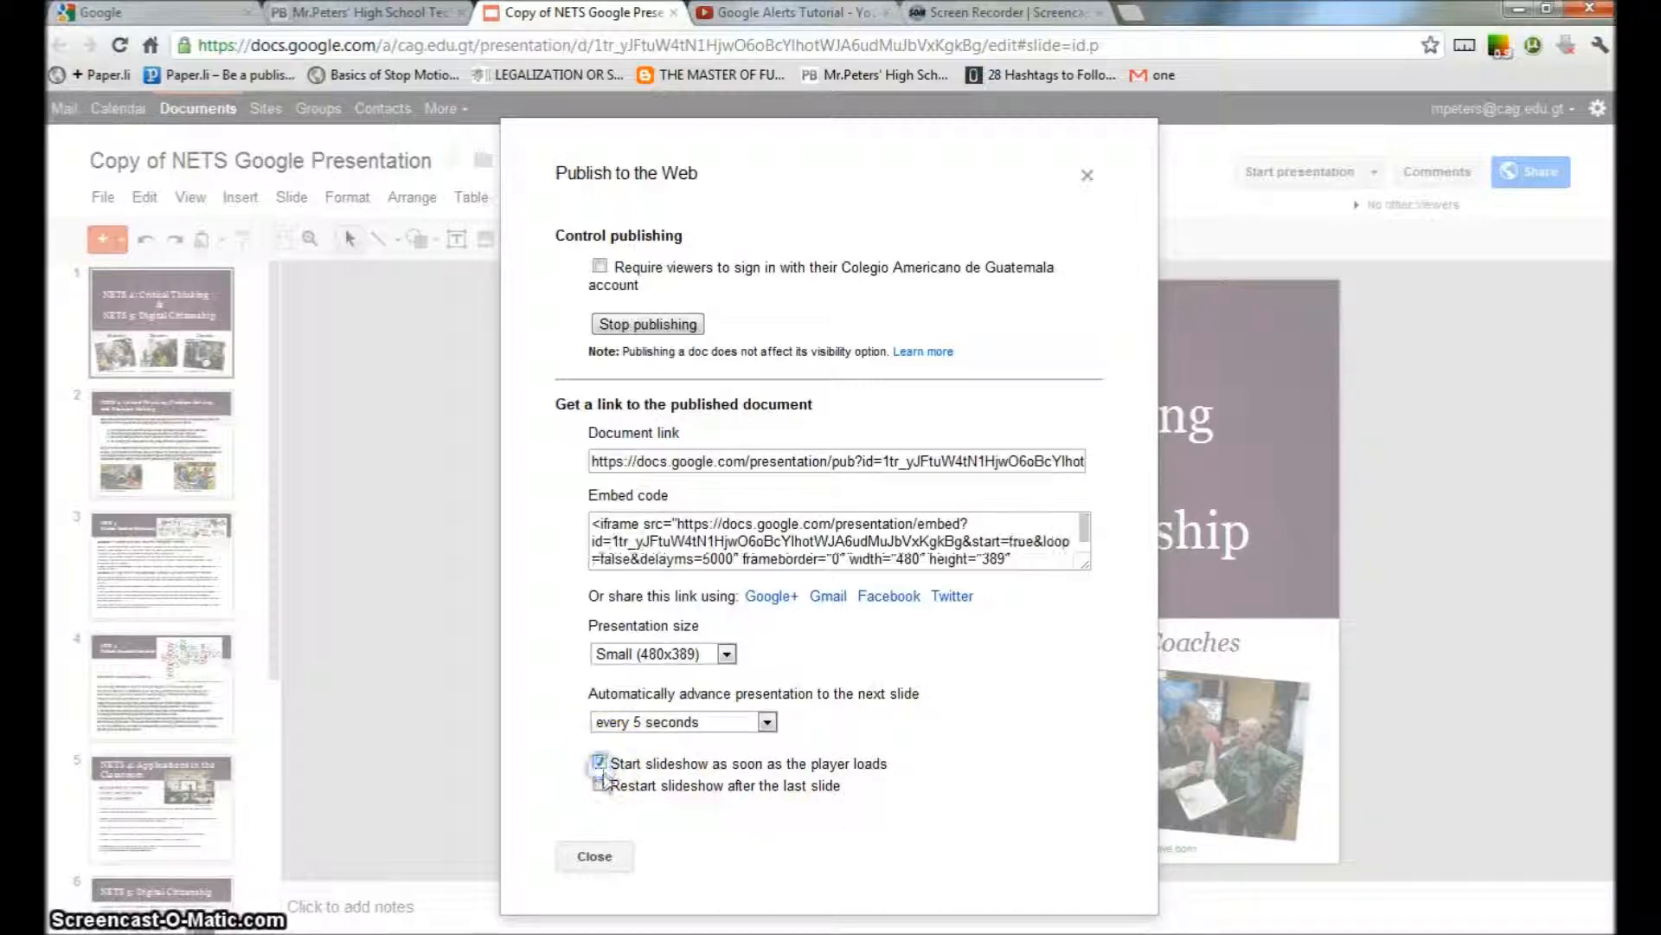
pyautogui.click(601, 786)
pyautogui.click(602, 784)
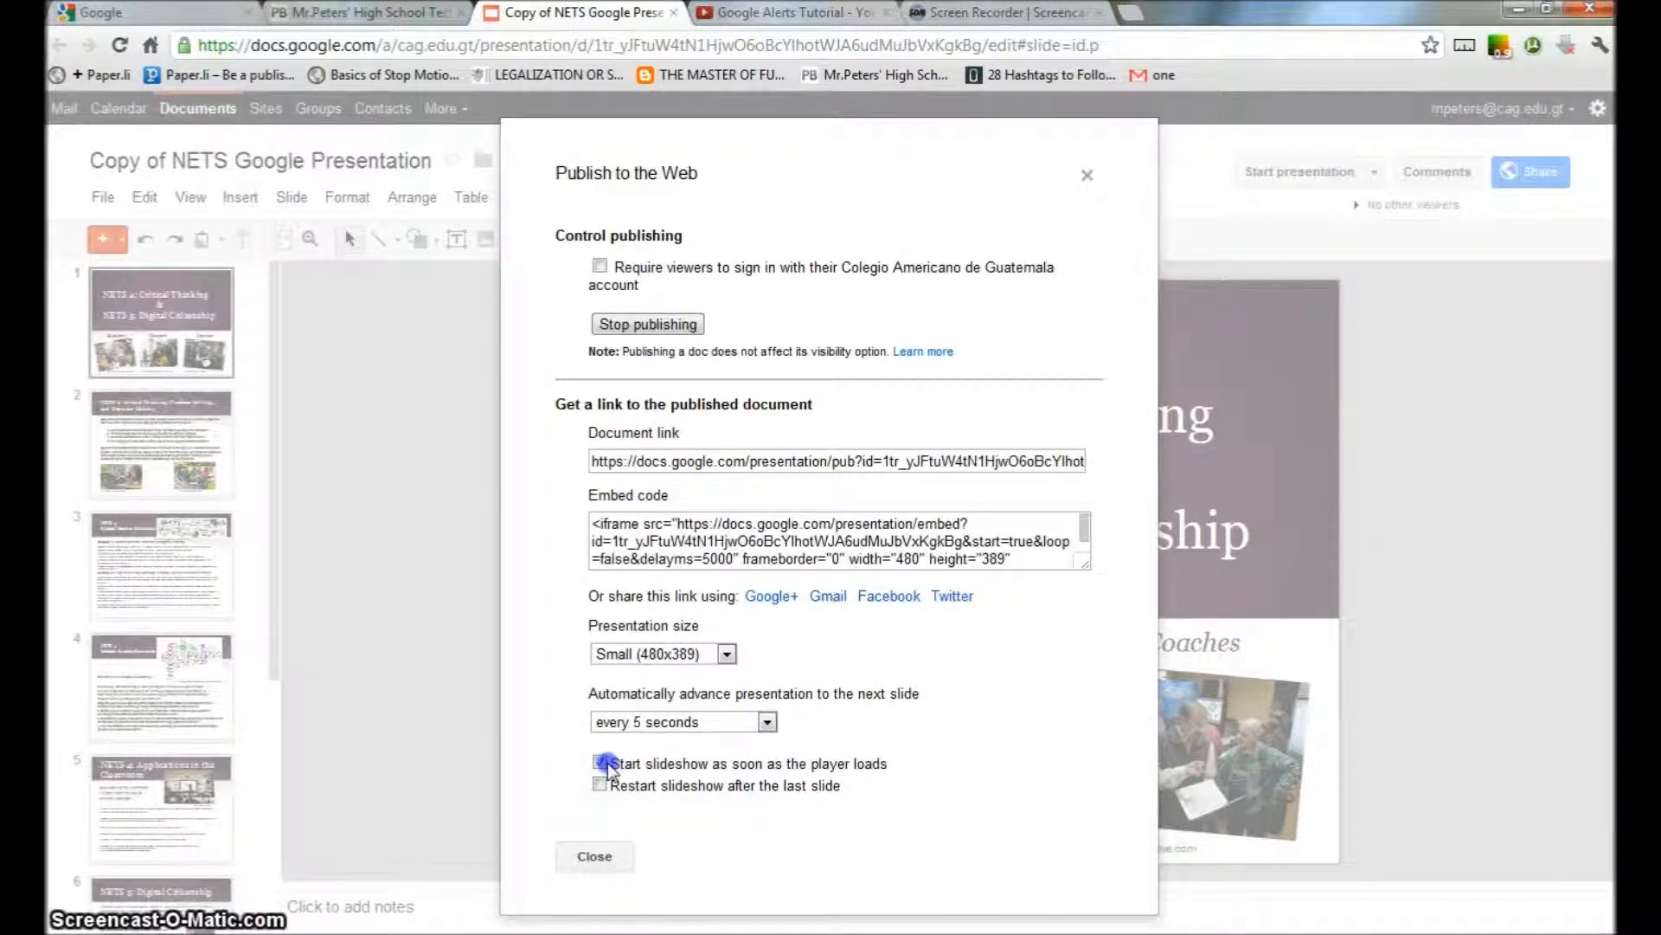
pyautogui.click(599, 763)
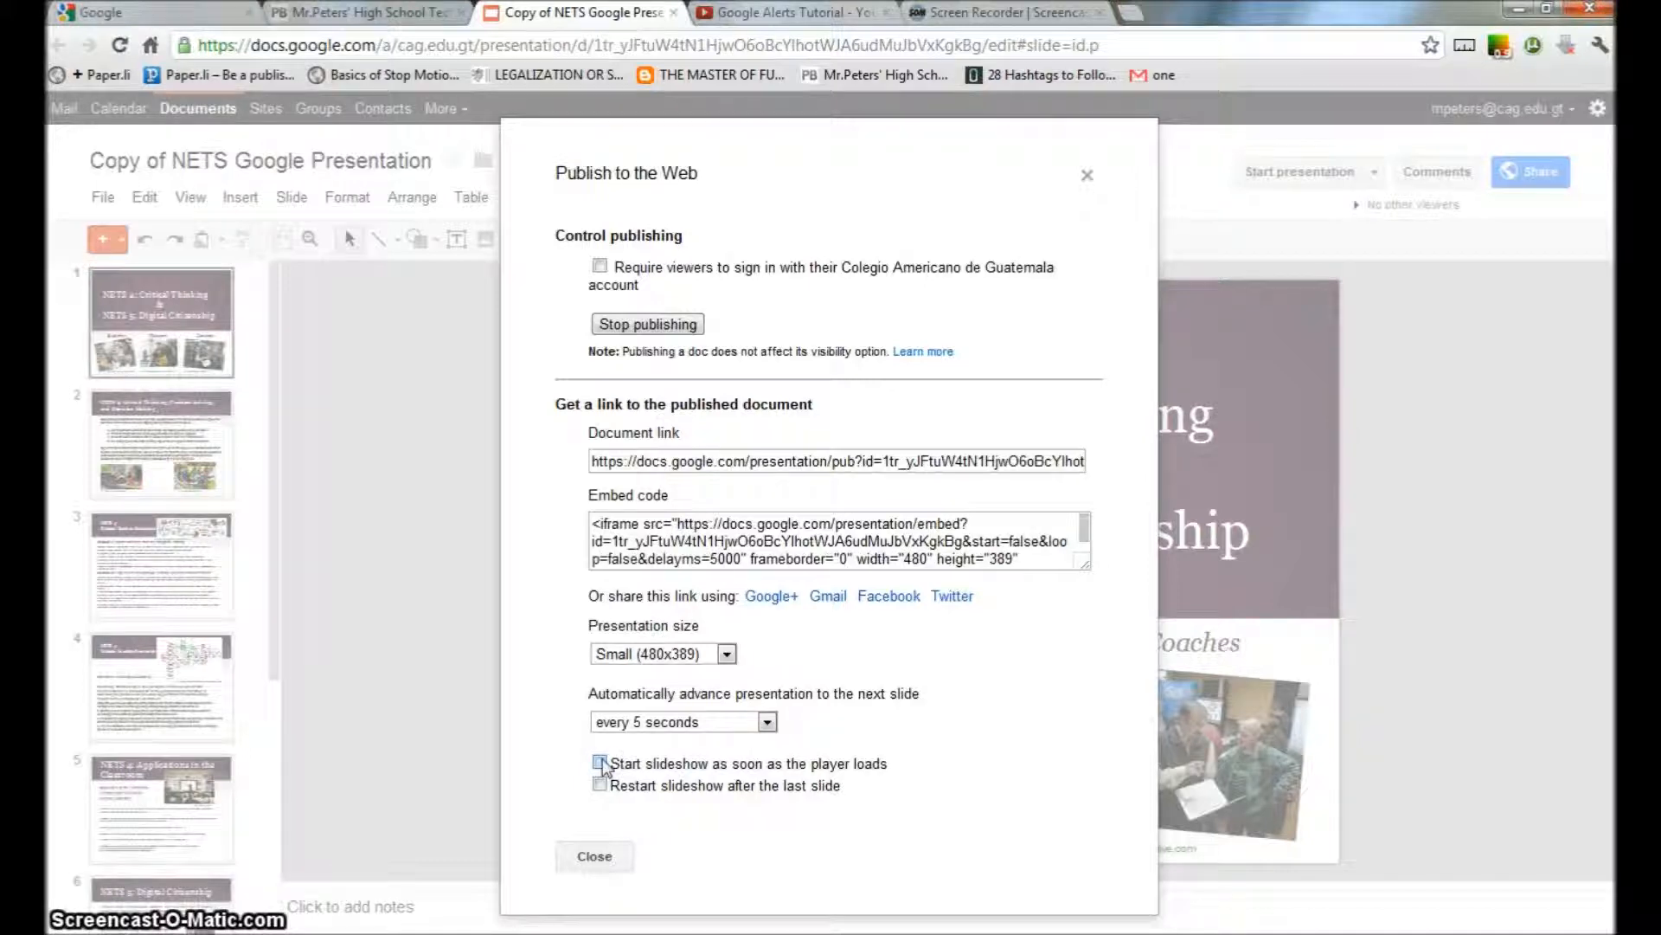
# Step: Set the published presentation's size to Medium (960x749)
pyautogui.click(749, 558)
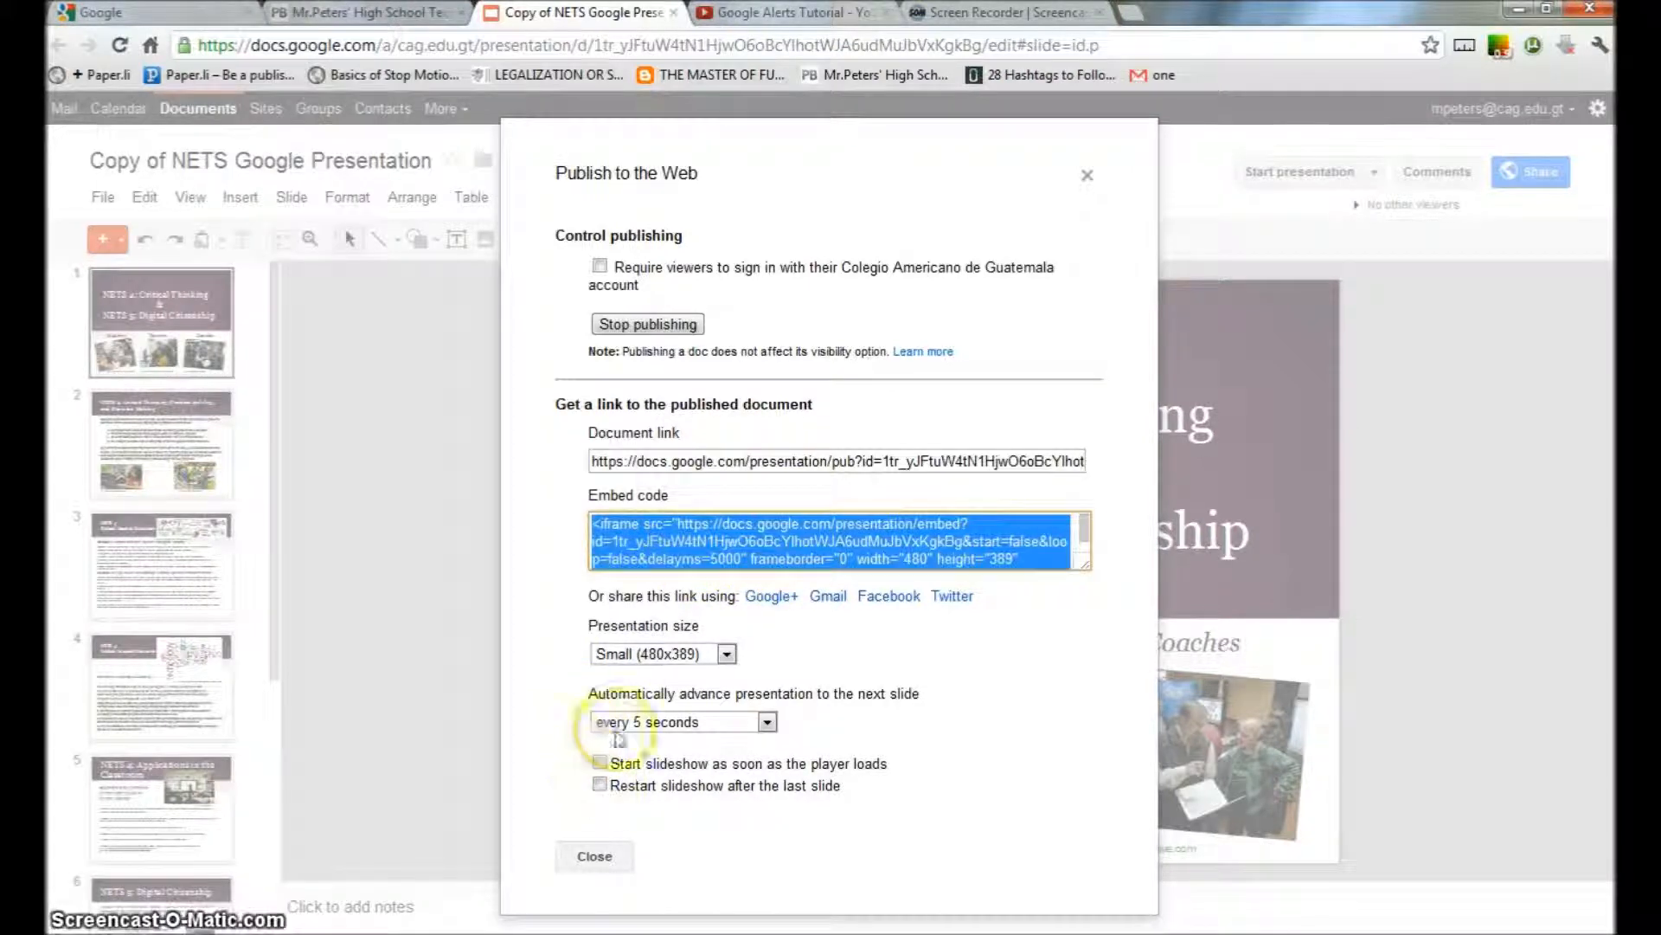
pyautogui.click(853, 542)
pyautogui.click(725, 654)
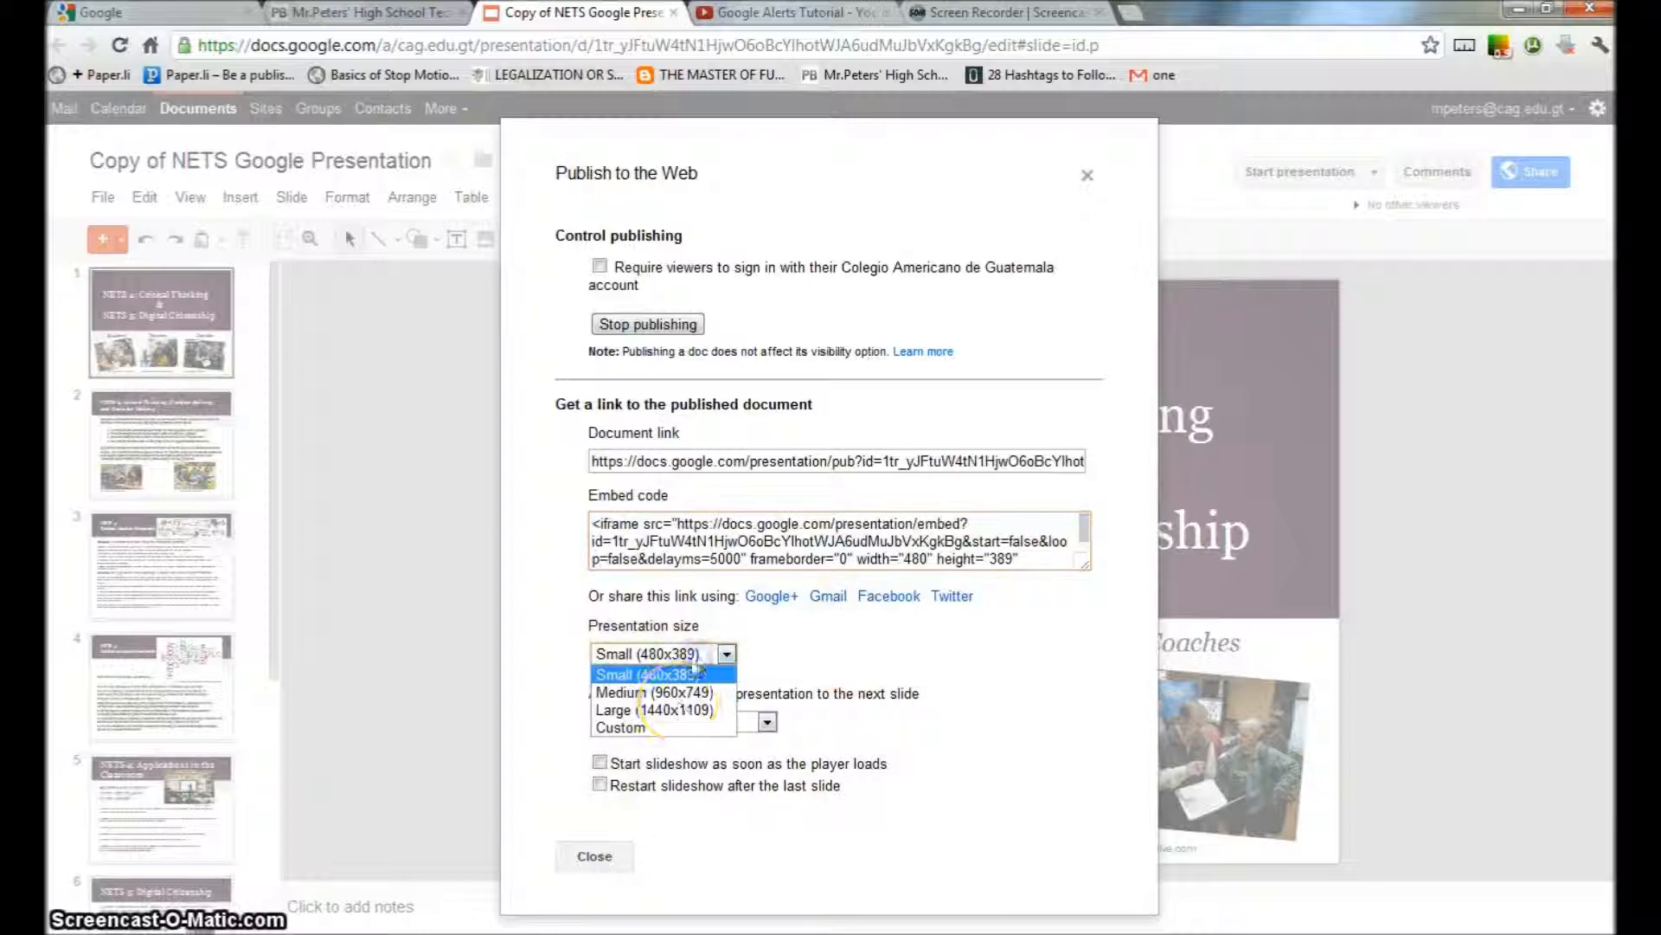
pyautogui.click(680, 697)
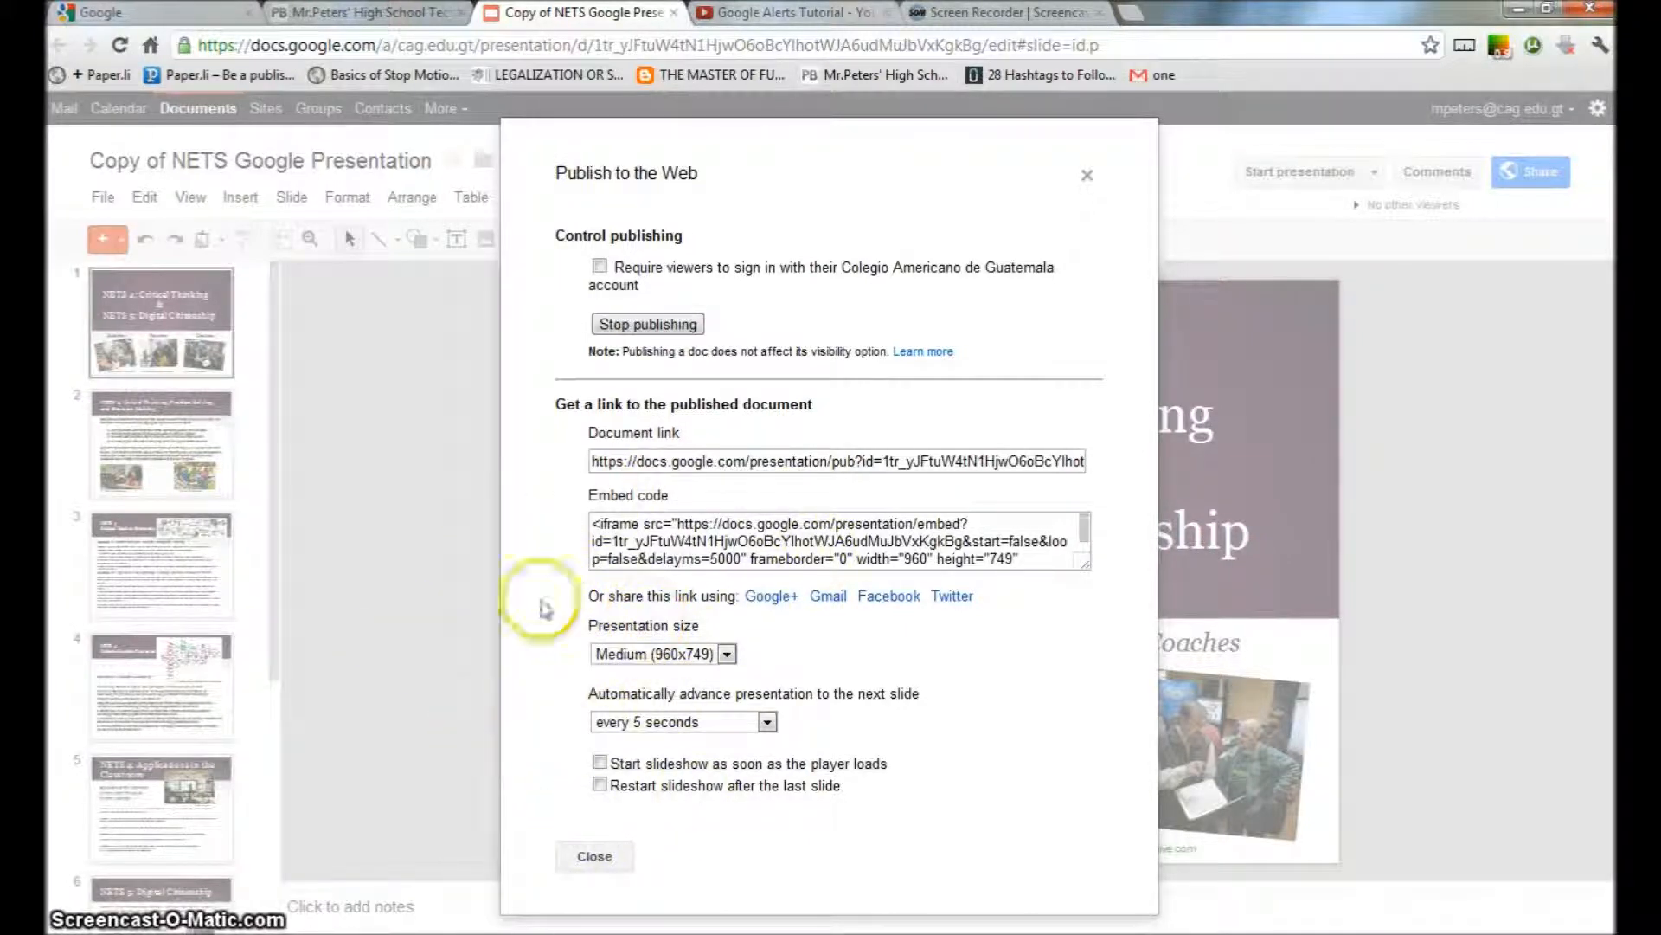
# Step: Copy the published presentation's full embed code and close the publishing settings
pyautogui.click(595, 524)
pyautogui.moveTo(595, 524); pyautogui.dragTo(1076, 782)
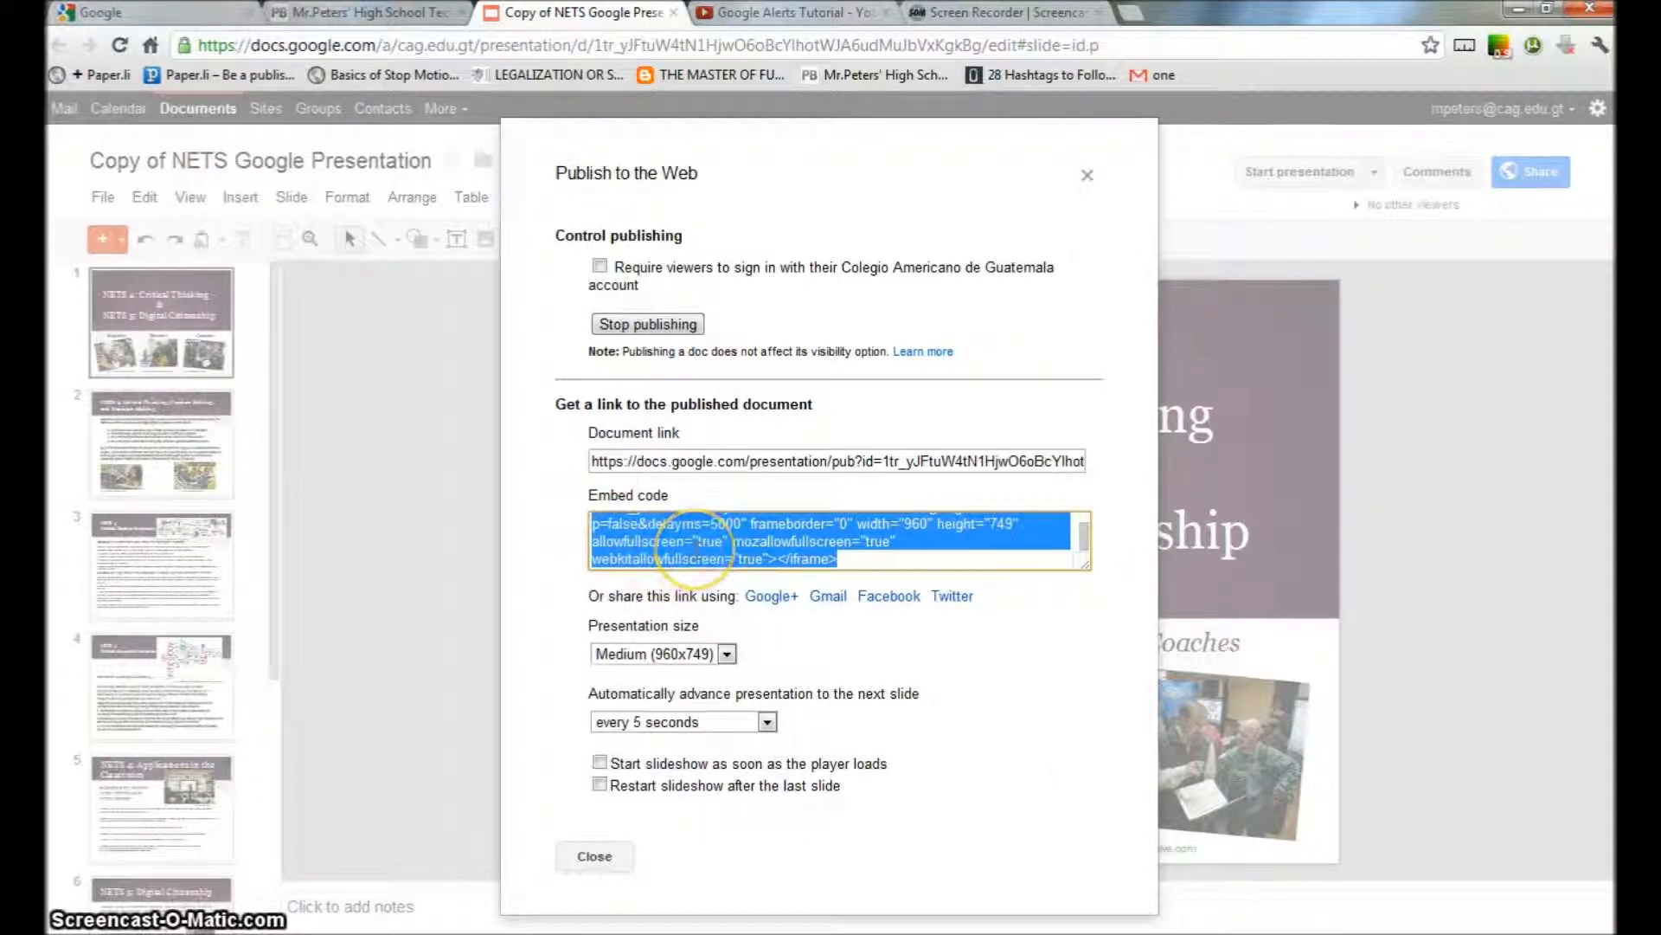
pyautogui.rightClick(697, 547)
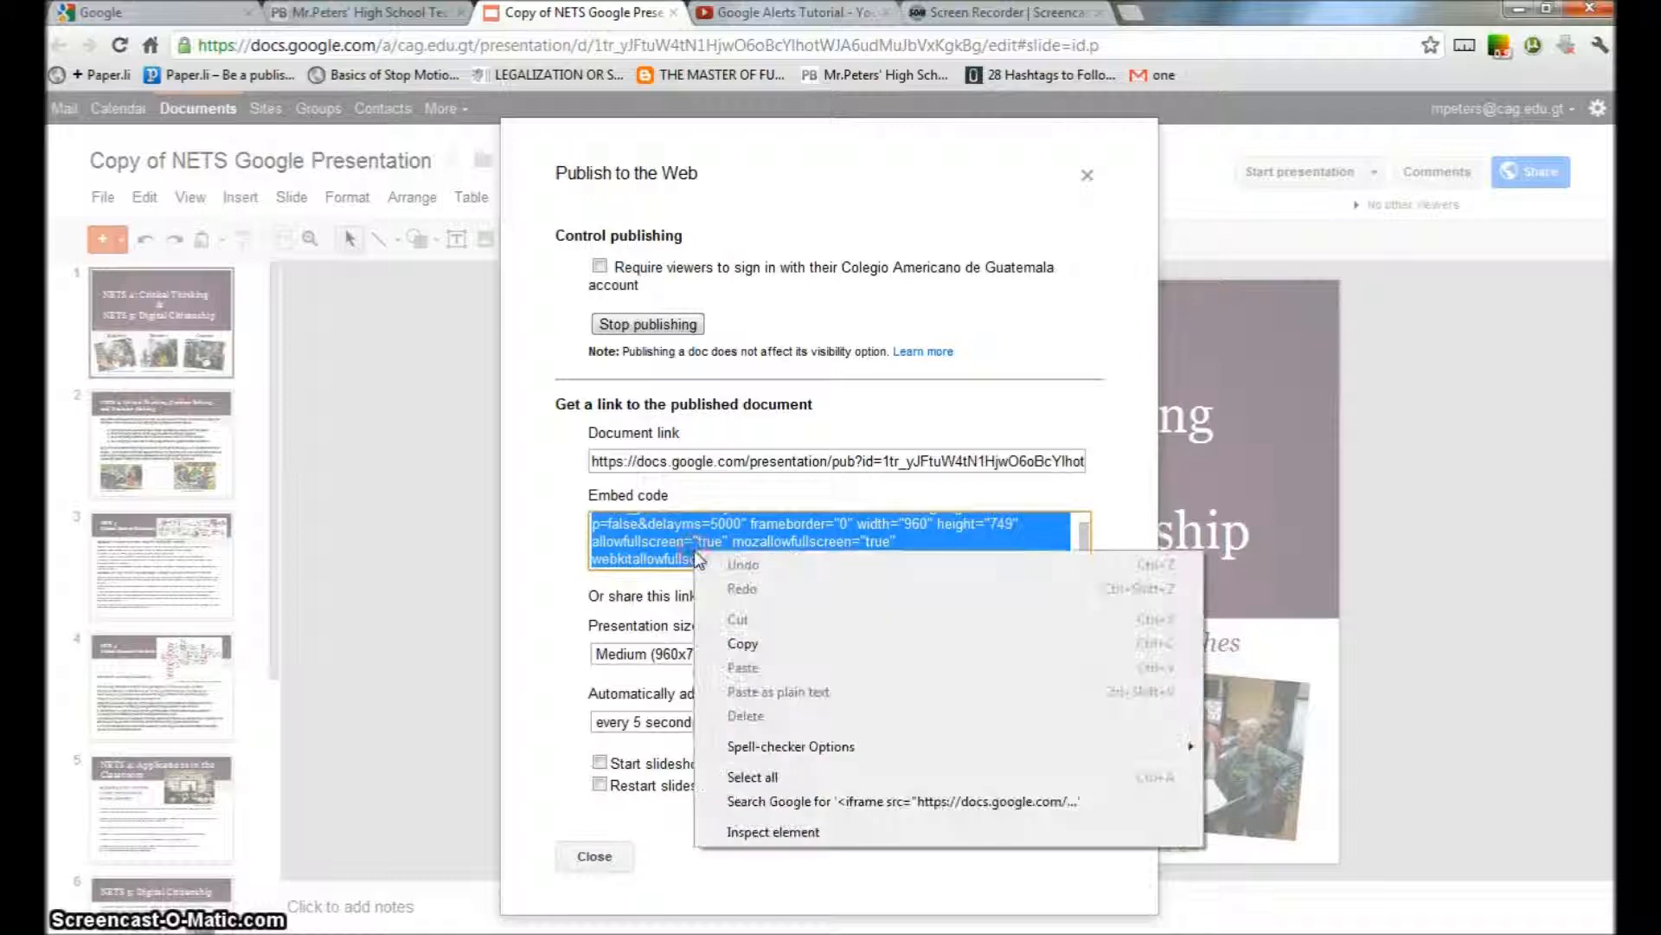
pyautogui.click(743, 644)
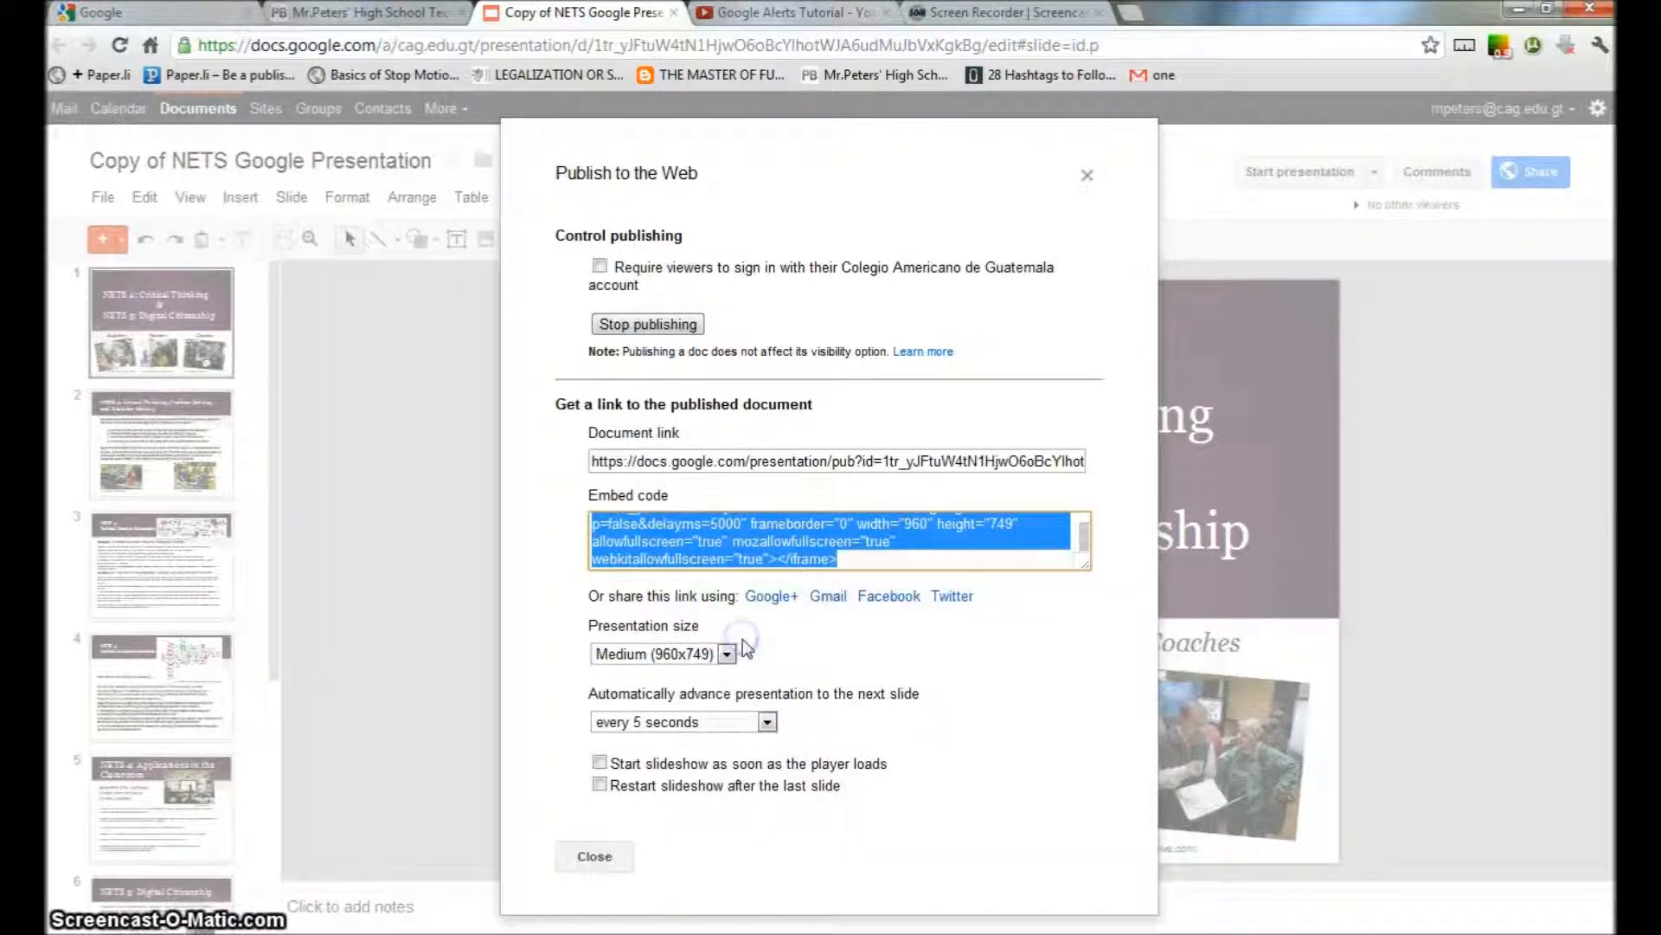
pyautogui.tripleClick(838, 559)
pyautogui.rightClick(758, 545)
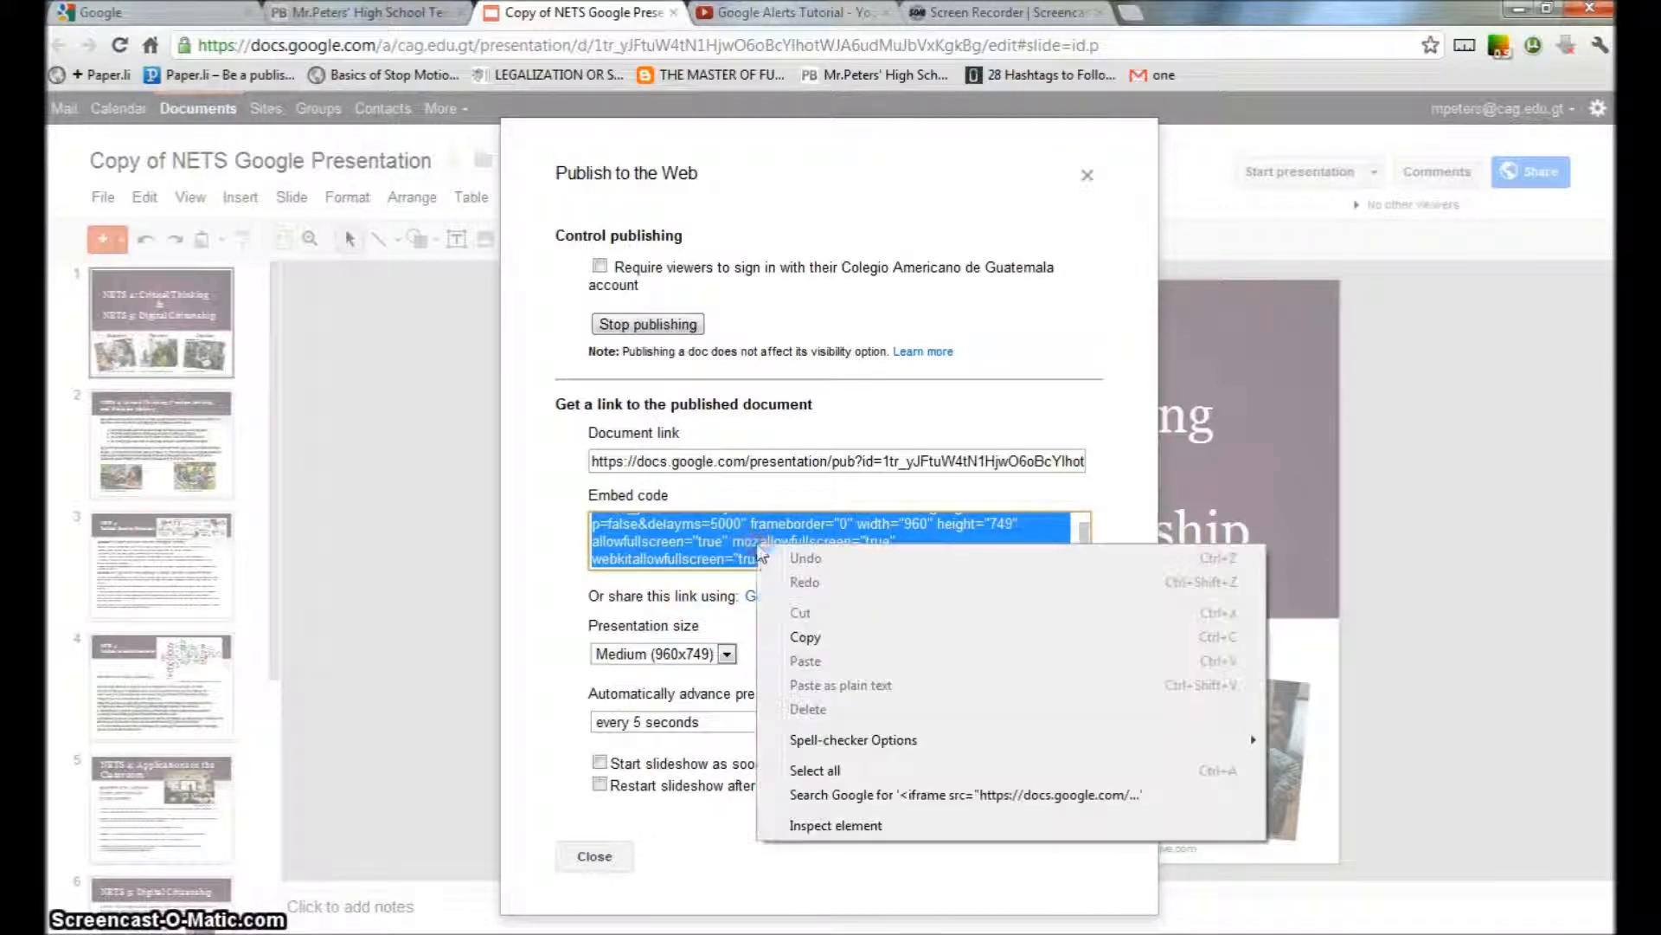
pyautogui.click(822, 639)
pyautogui.click(614, 855)
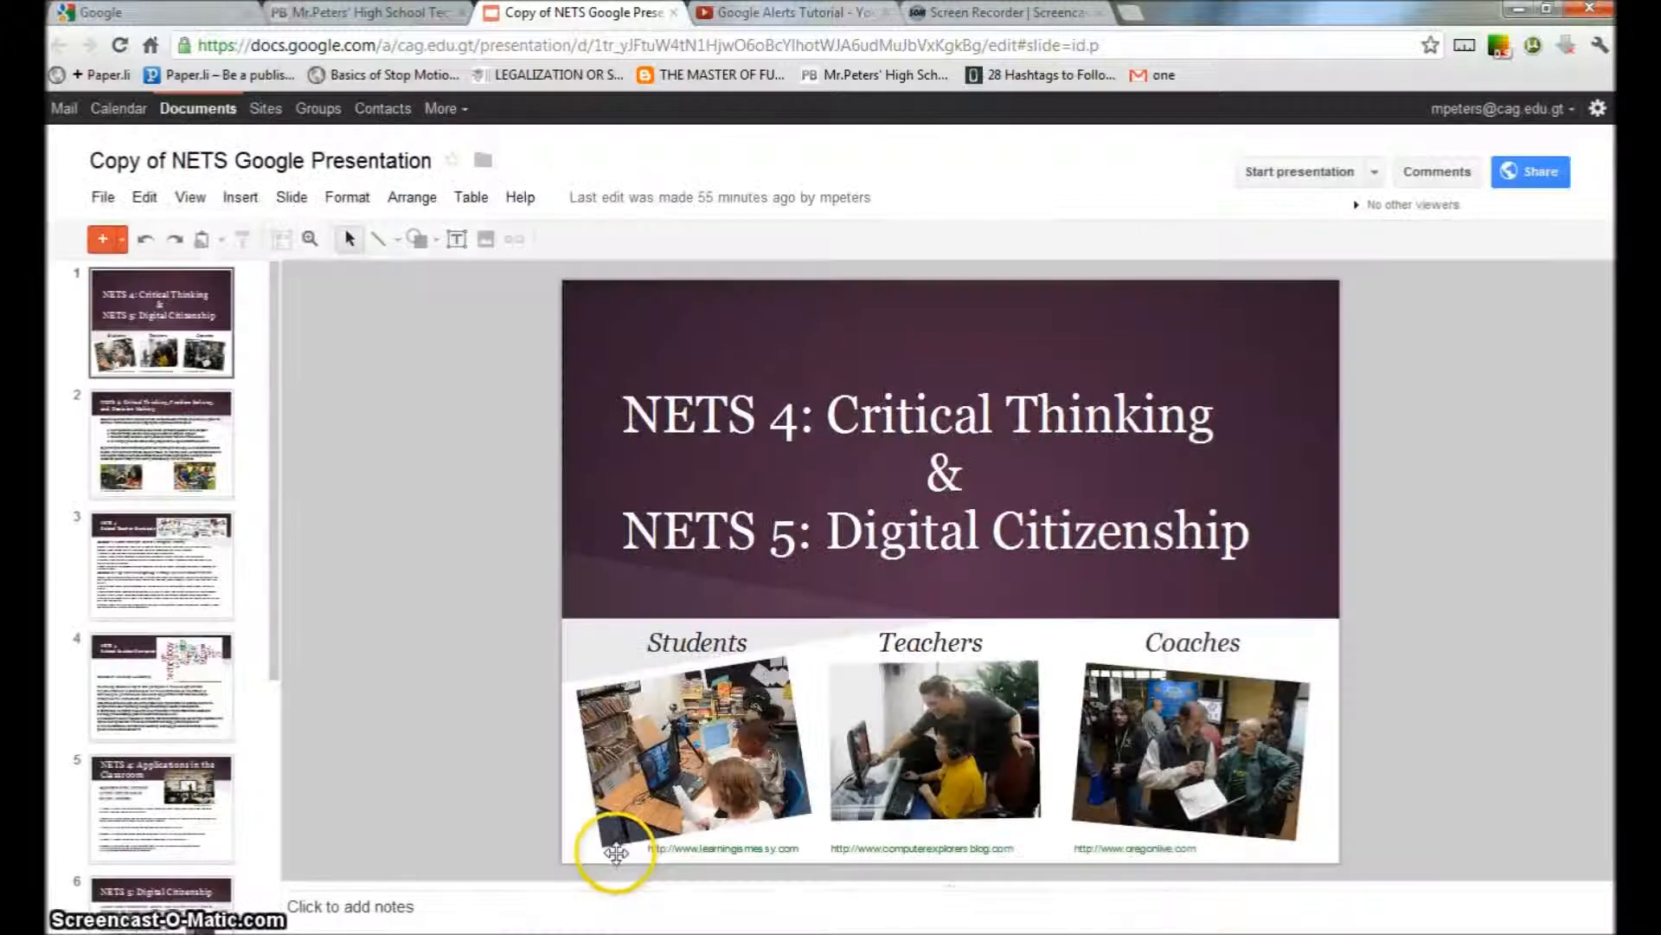
# Step: Switch to the PBworks page My Google Presentation and paste the embed code into a new HTML/JavaScript plugin
pyautogui.click(359, 12)
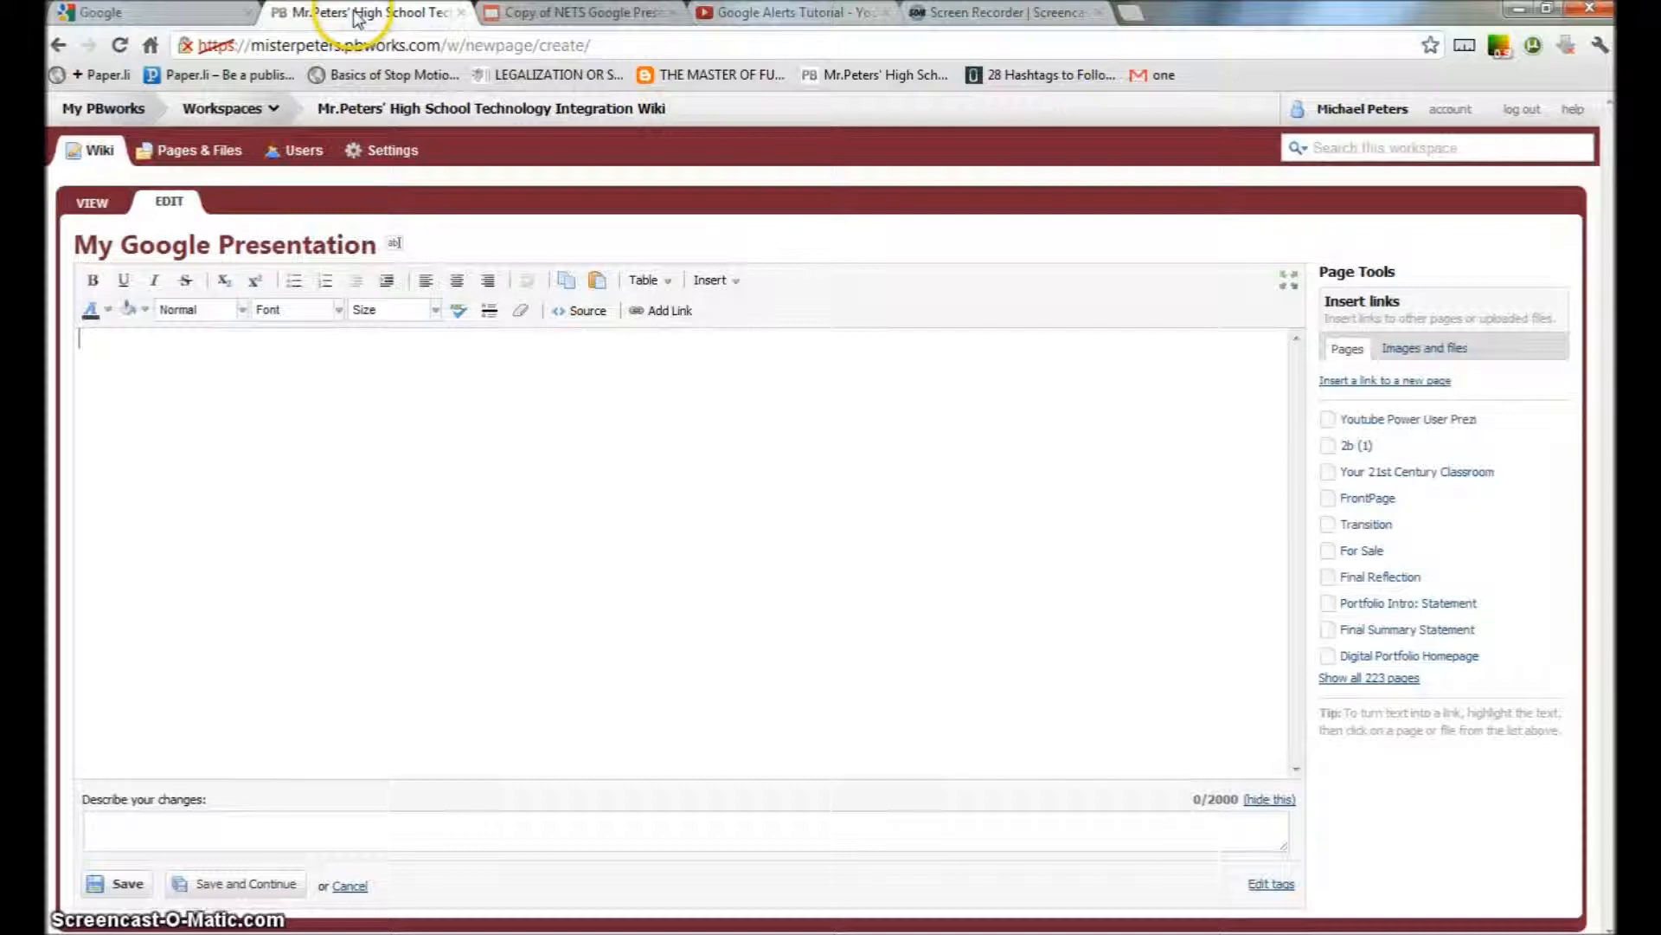
pyautogui.click(353, 451)
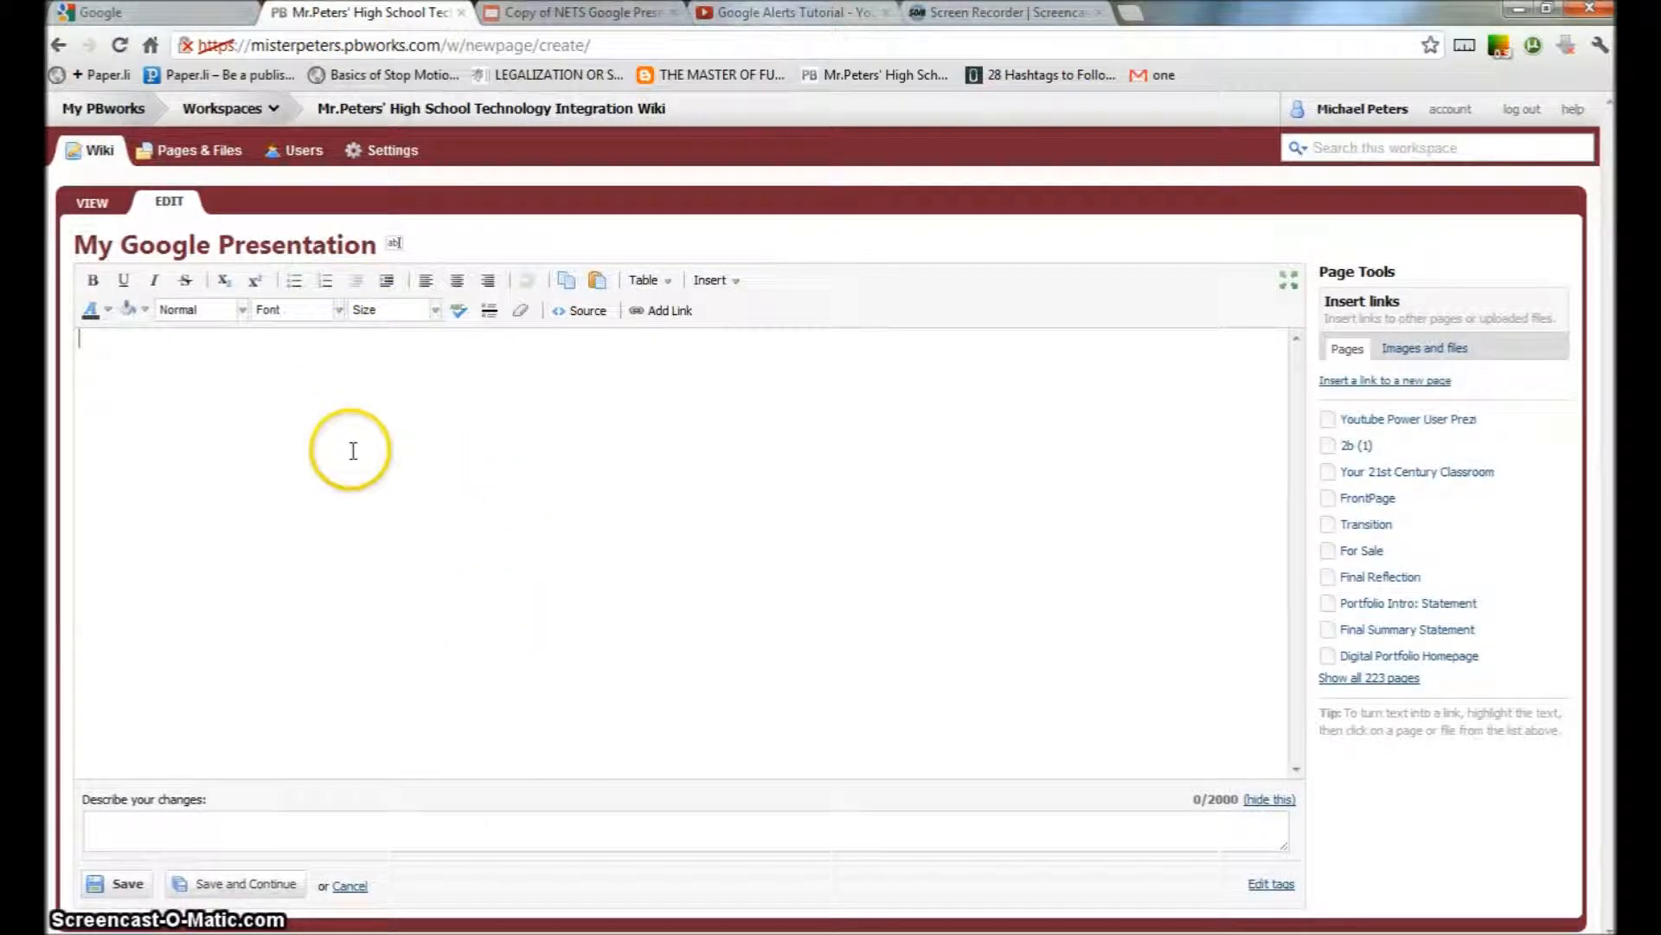
pyautogui.click(707, 281)
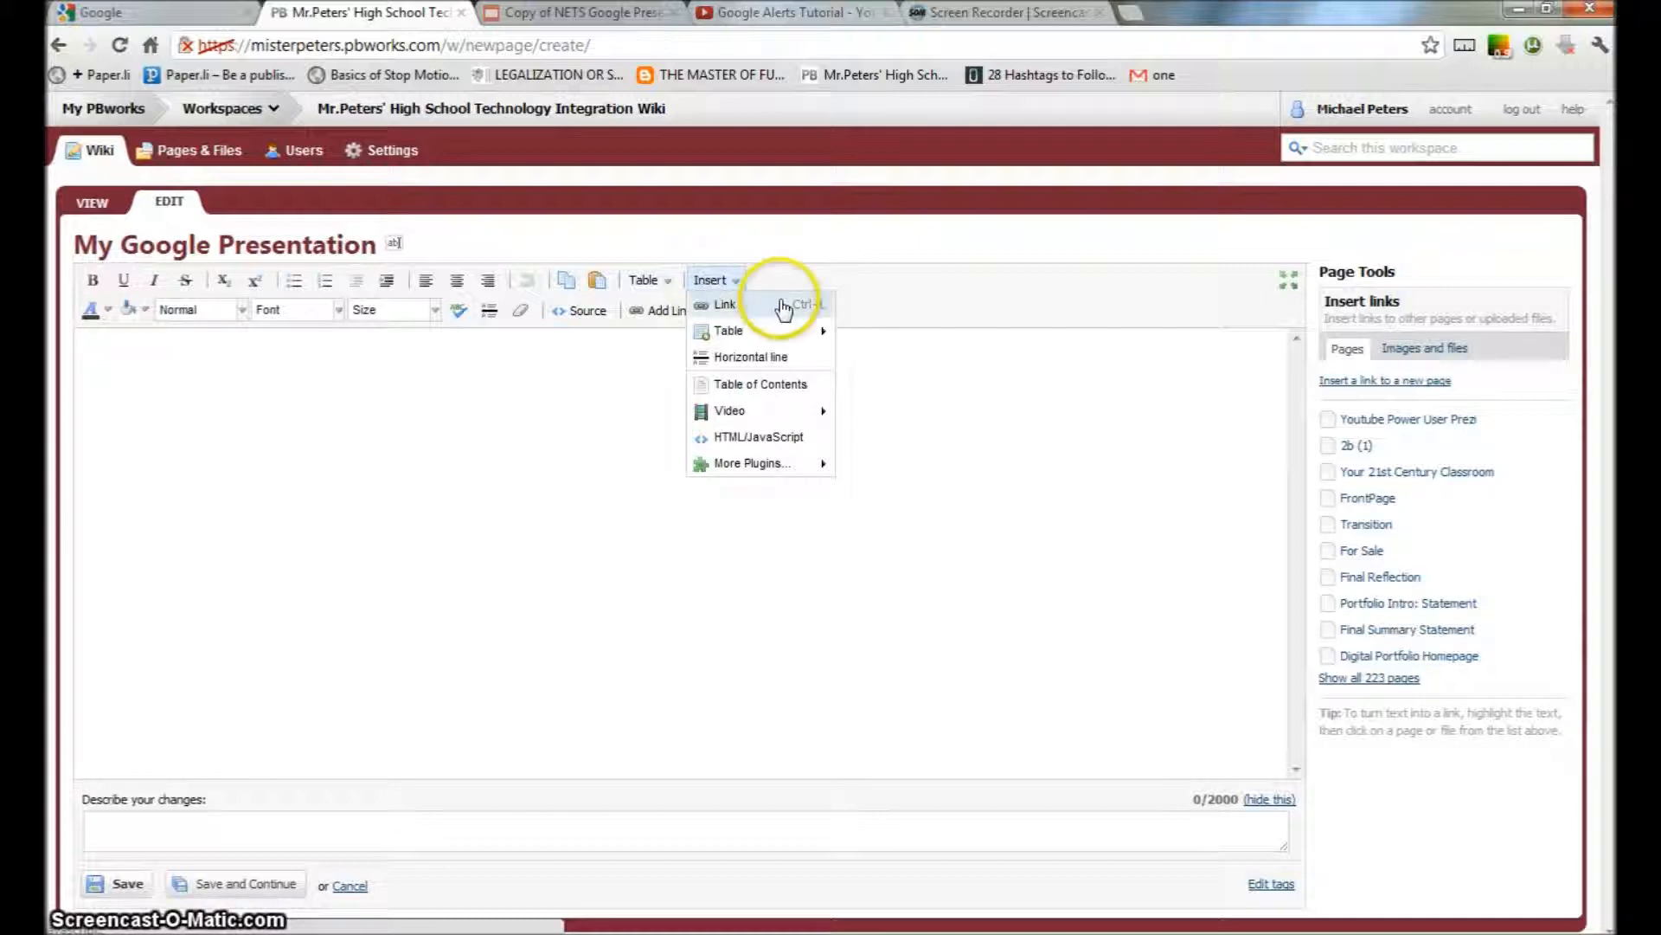
pyautogui.click(740, 444)
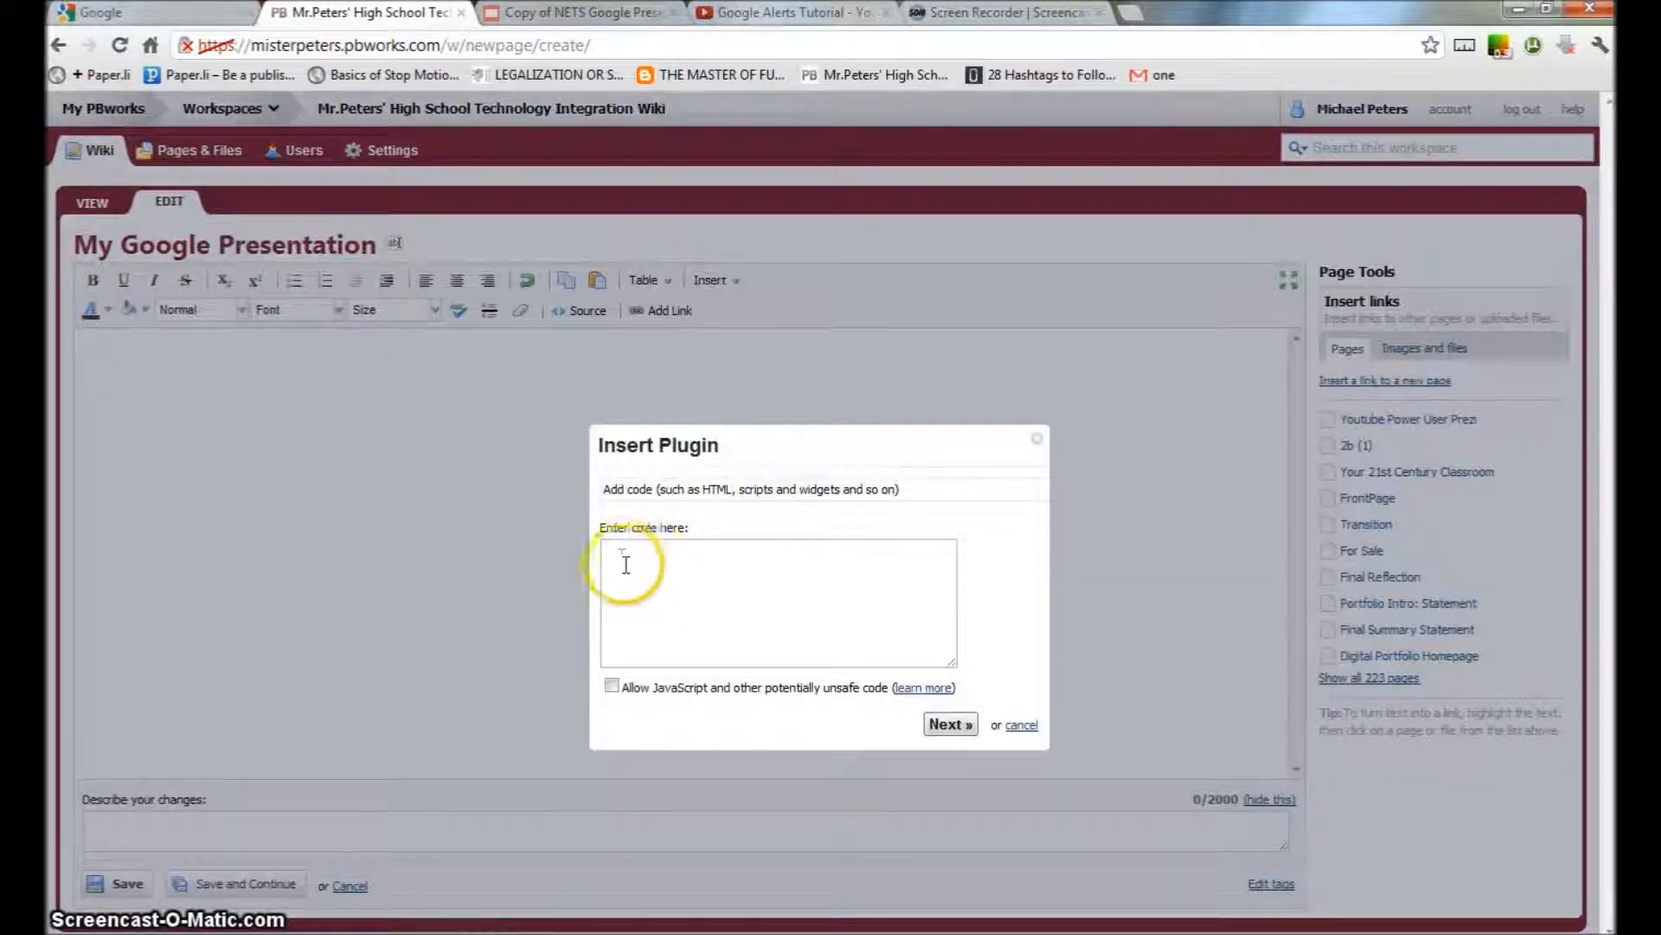
pyautogui.click(615, 552)
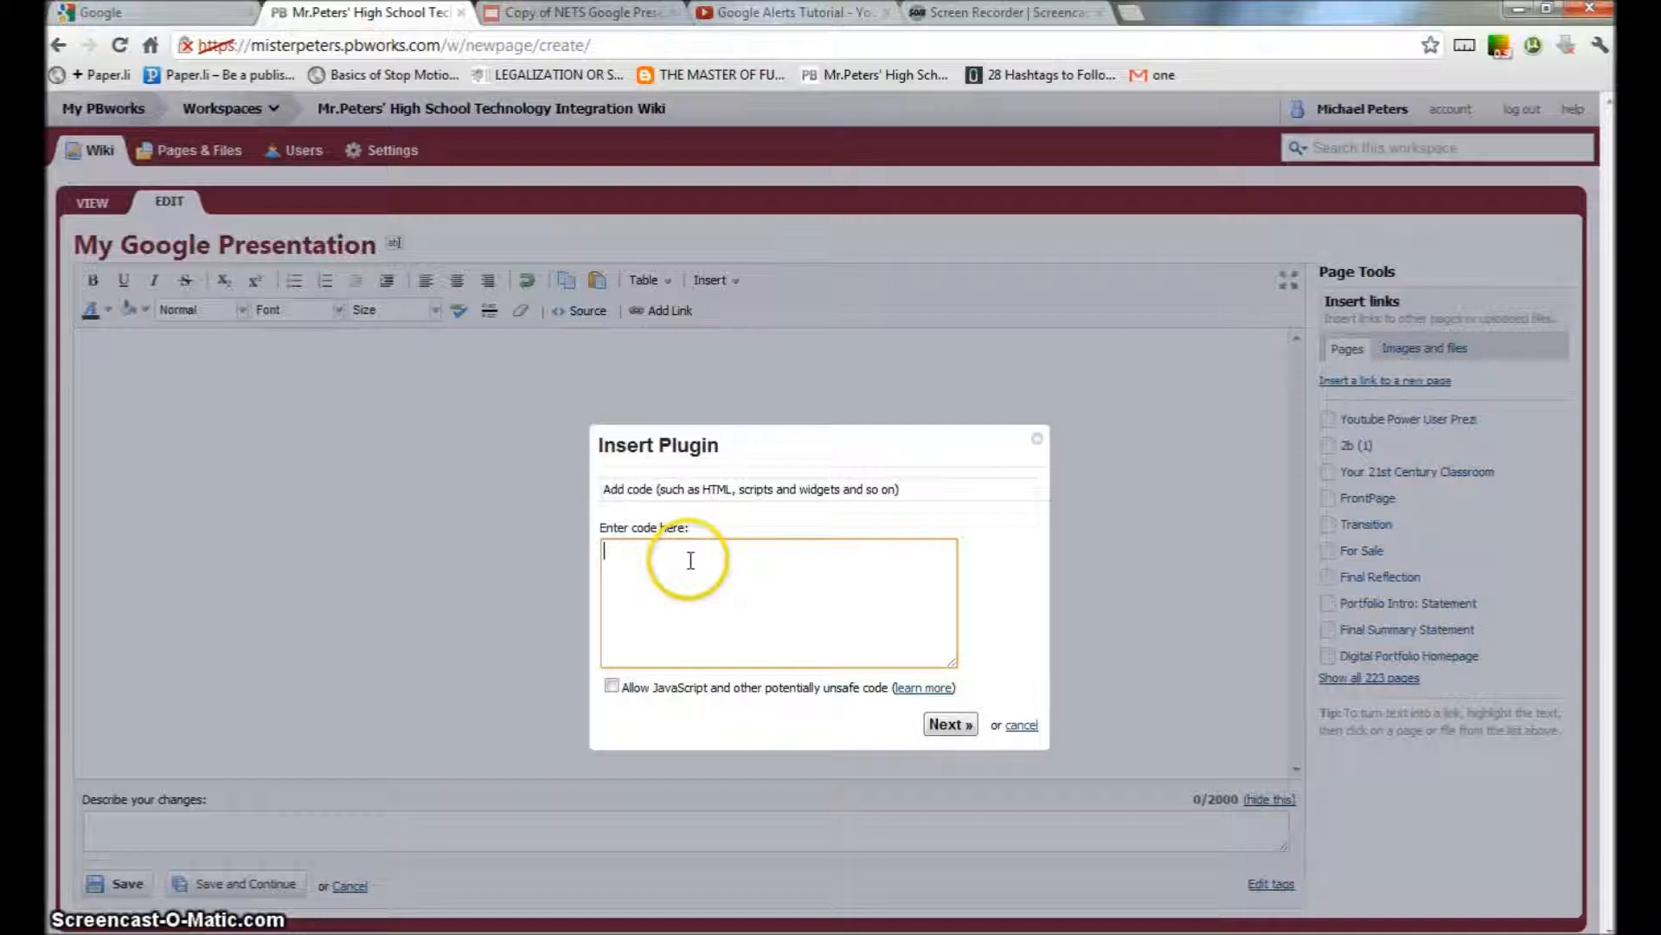
pyautogui.hotkey('ctrl', 'v')
# Step: Allow JavaScript and other potentially unsafe code for the plugin and insert it into the page
pyautogui.click(641, 697)
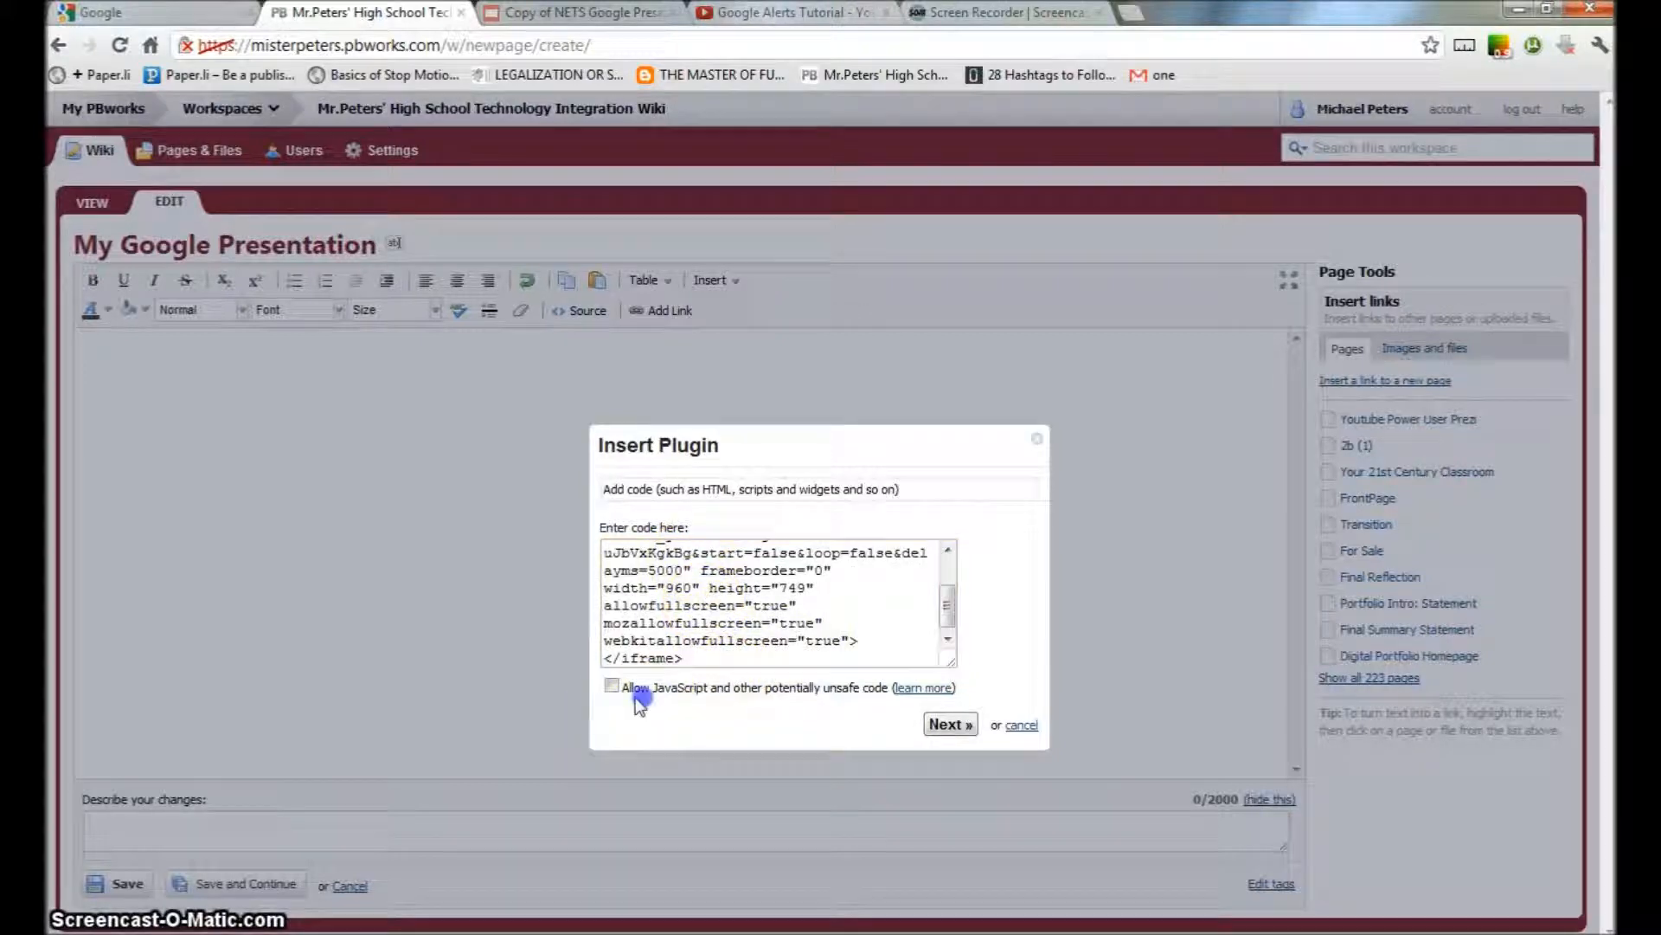
pyautogui.click(612, 686)
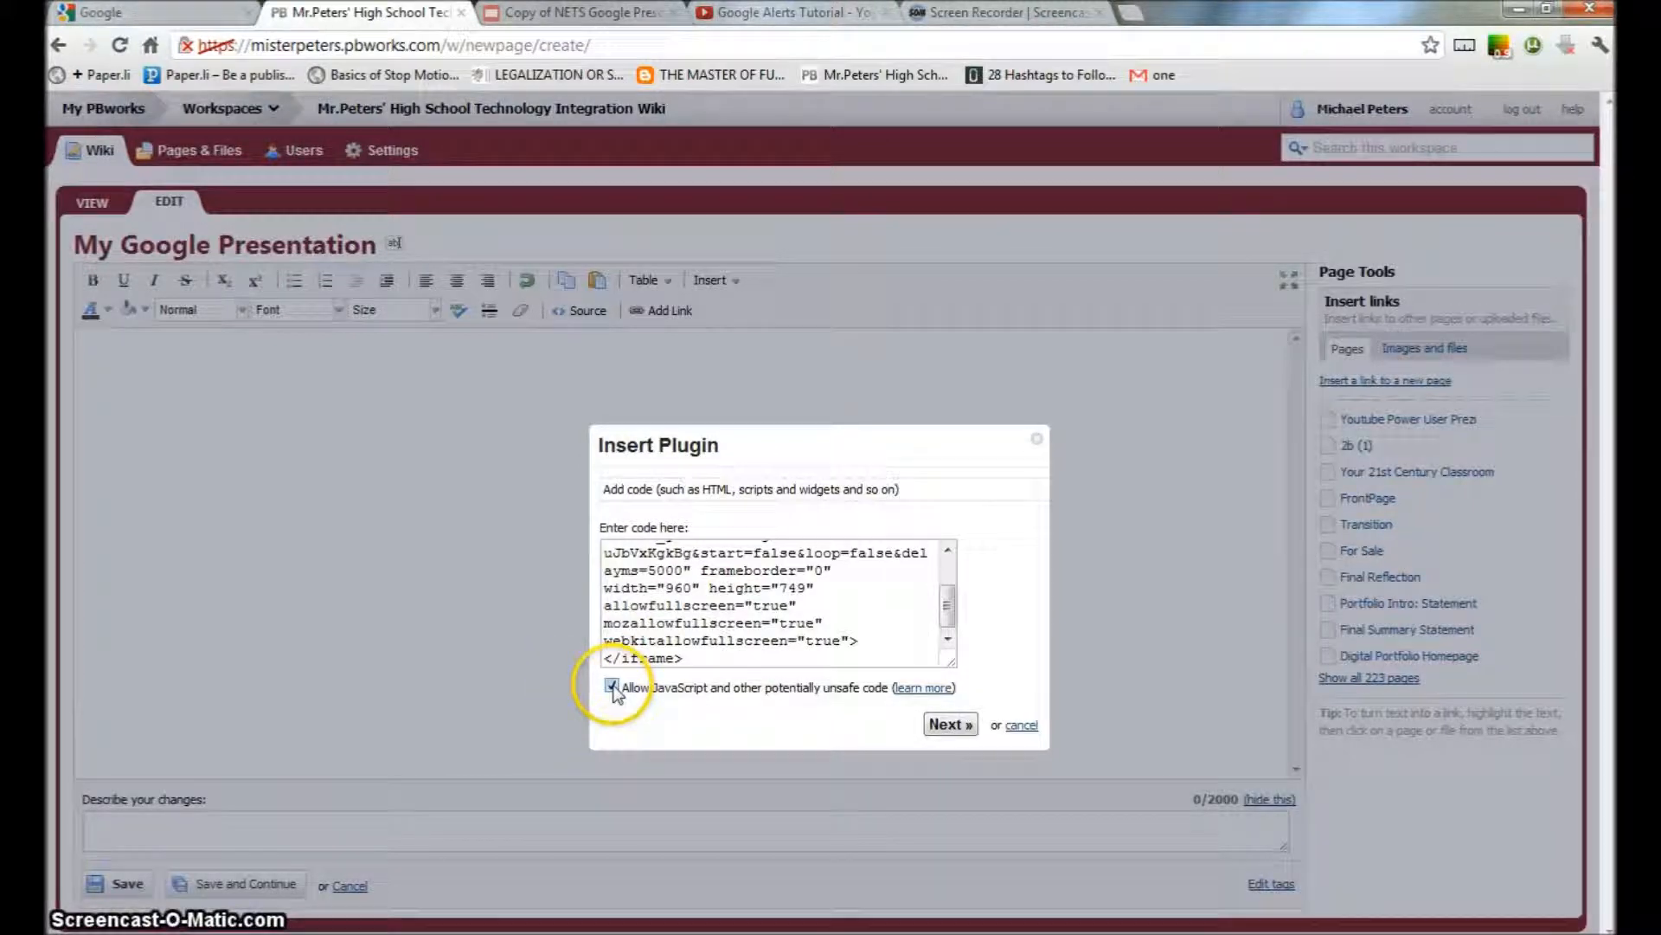
pyautogui.click(941, 723)
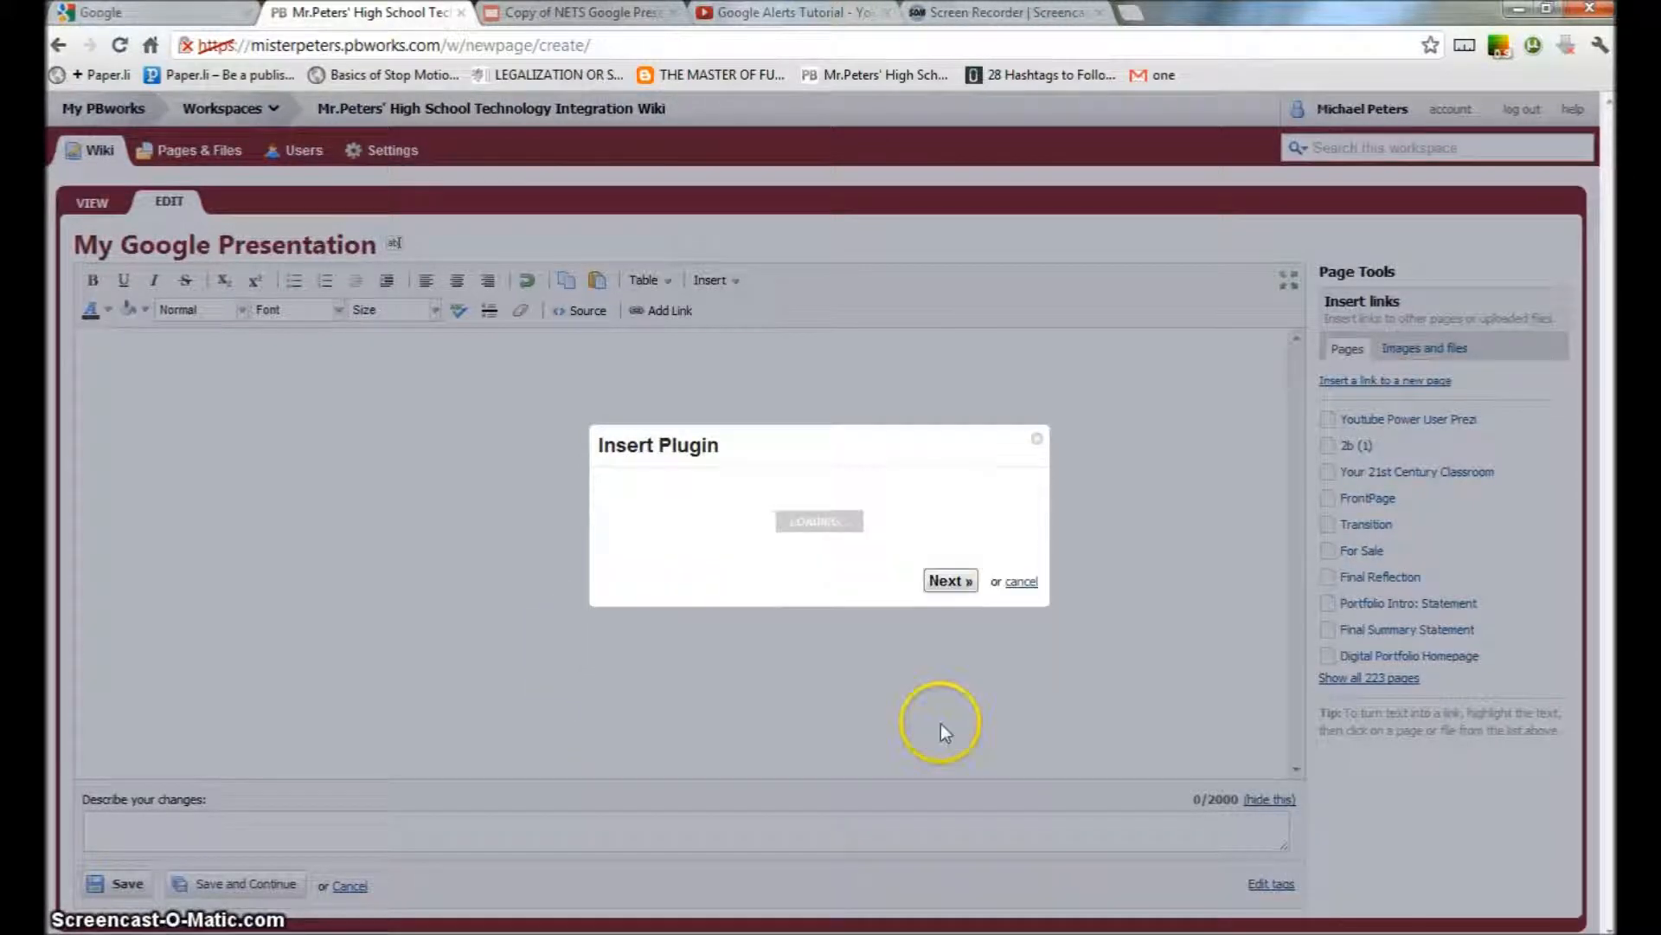
pyautogui.click(930, 567)
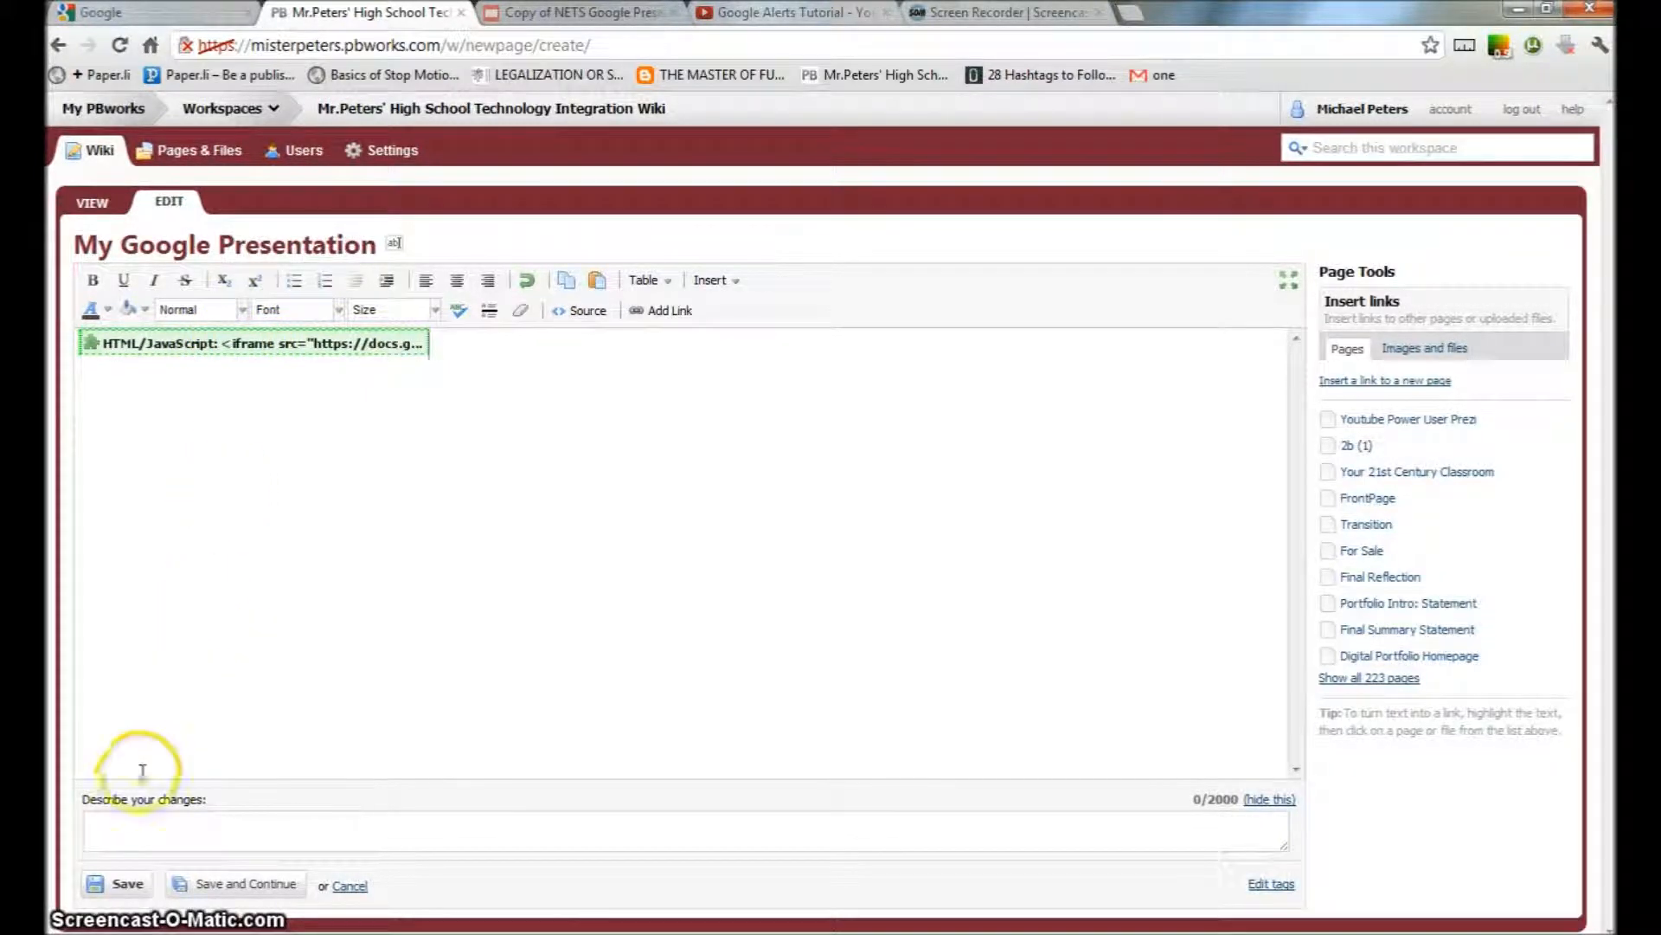
# Step: Save the wiki page and look over the embedded presentation down to its player controls
pyautogui.click(123, 884)
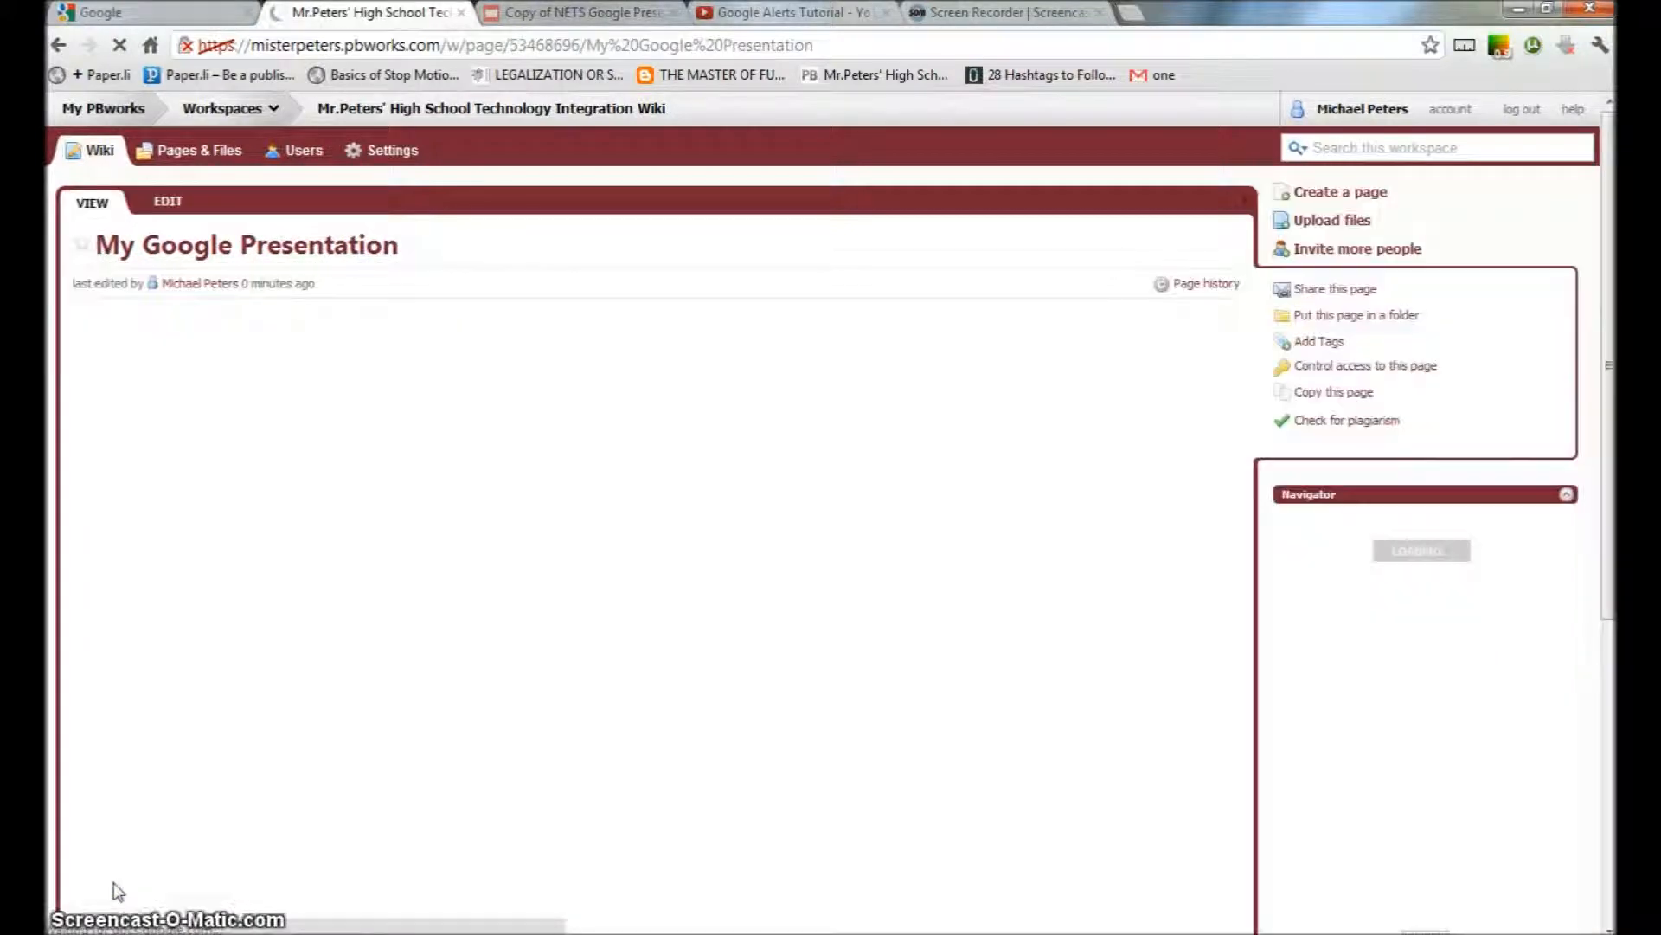
pyautogui.scroll(-2, 260, 795)
pyautogui.scroll(2, 303, 798)
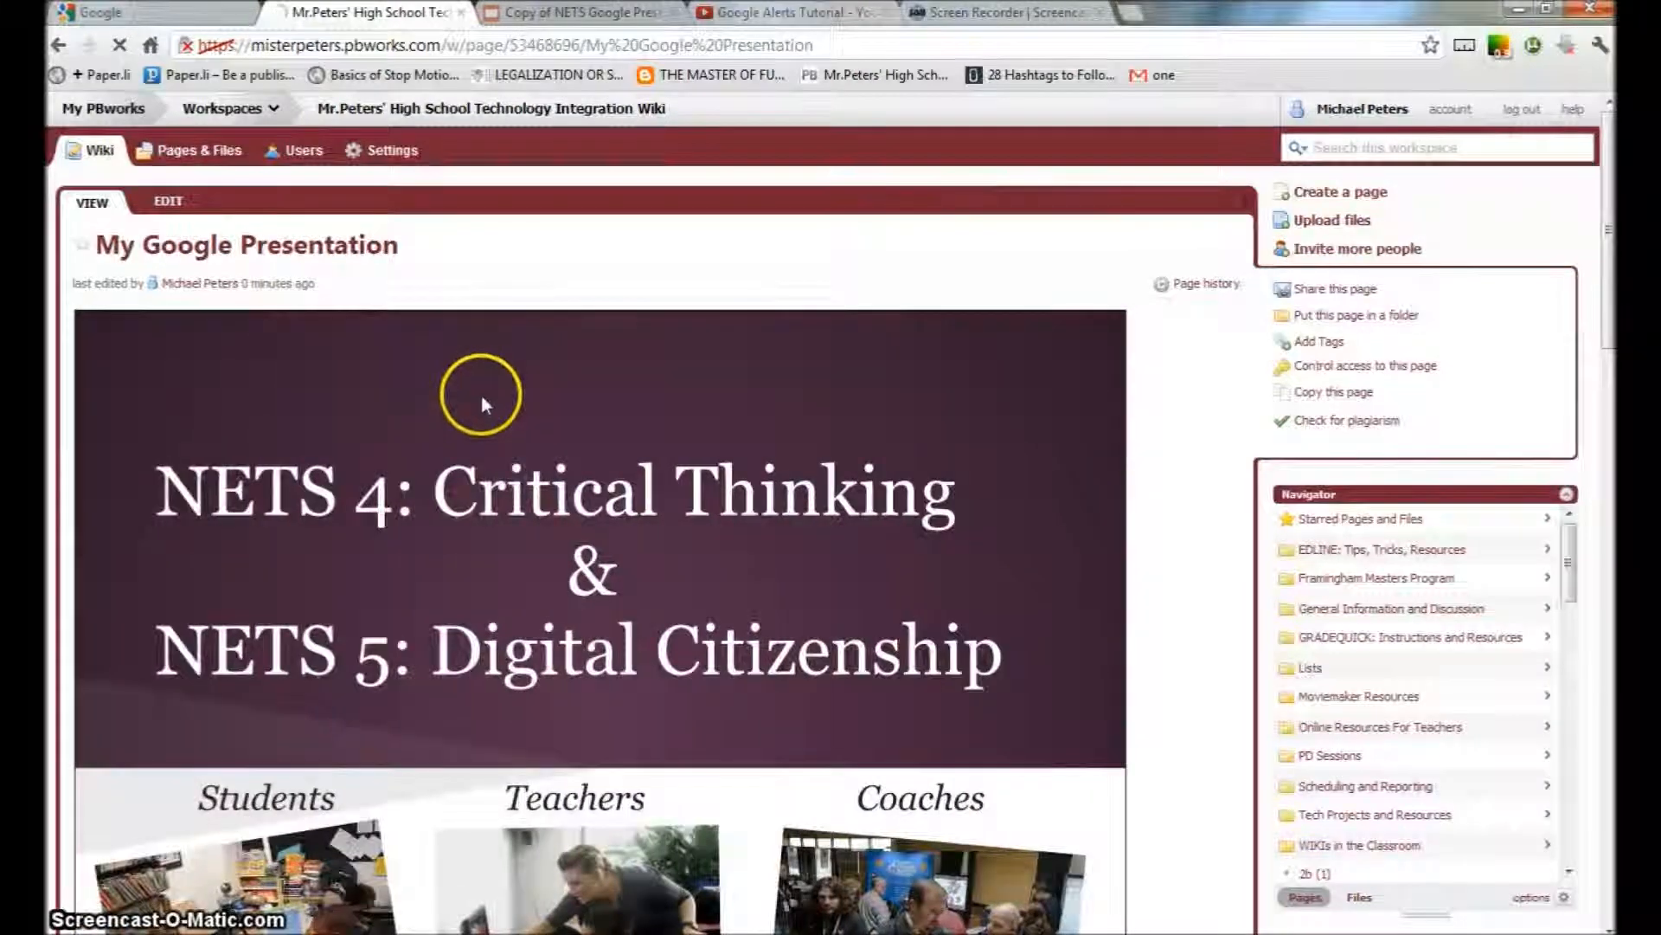
pyautogui.scroll(-2, 481, 393)
pyautogui.scroll(2, 593, 482)
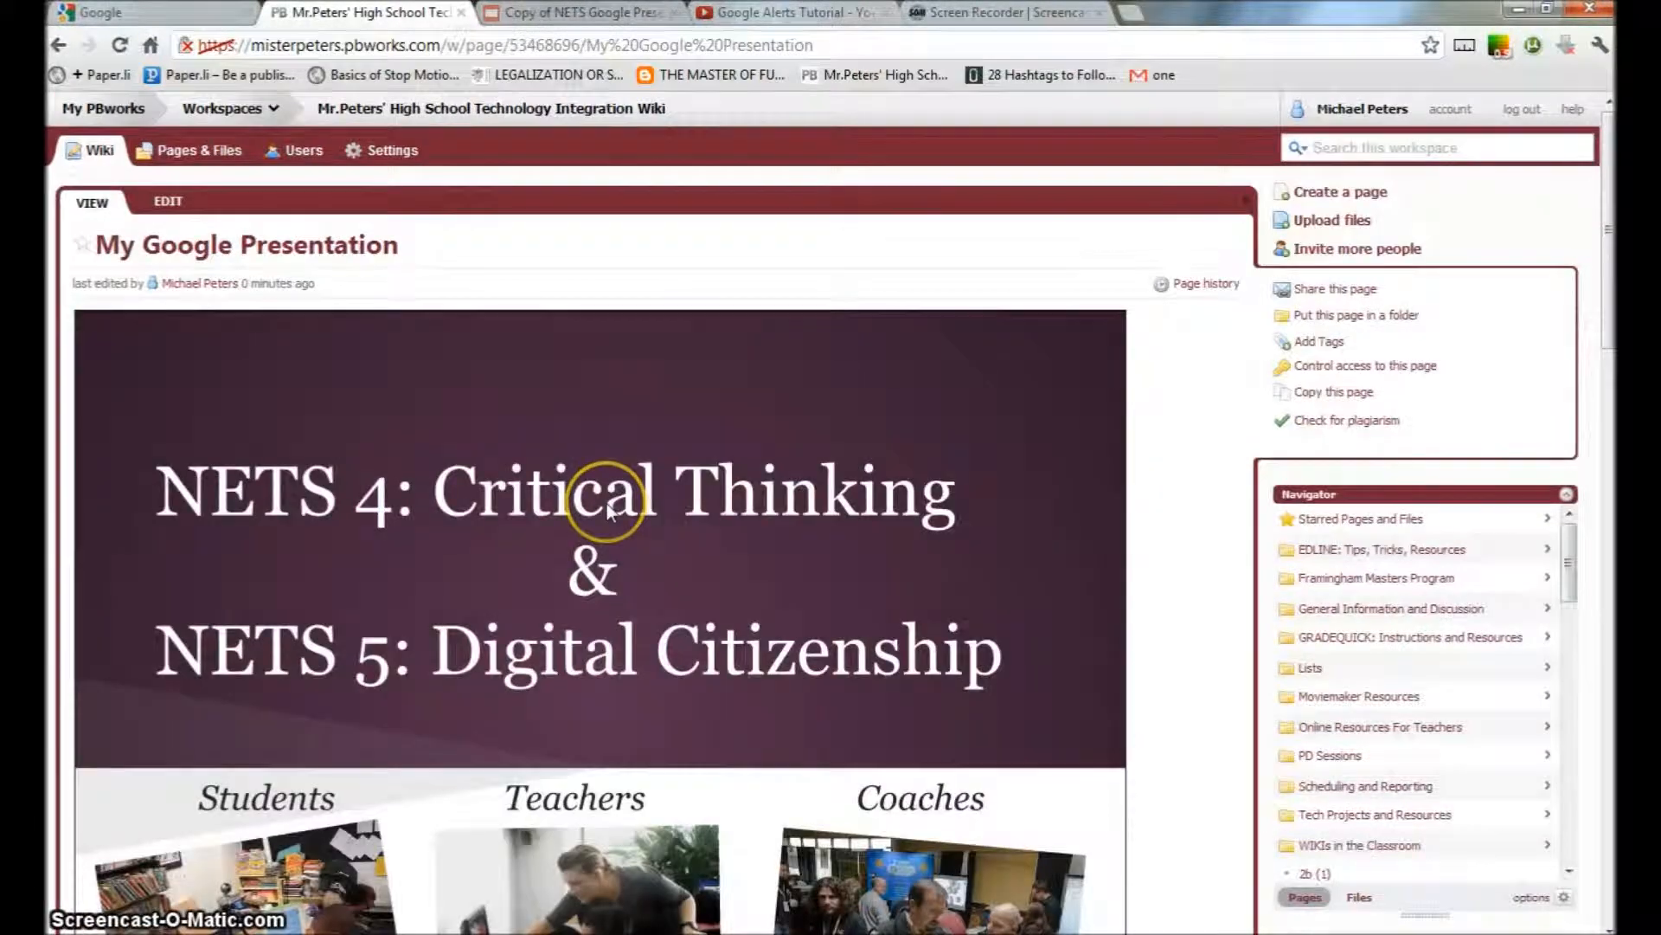
pyautogui.scroll(-3, 612, 508)
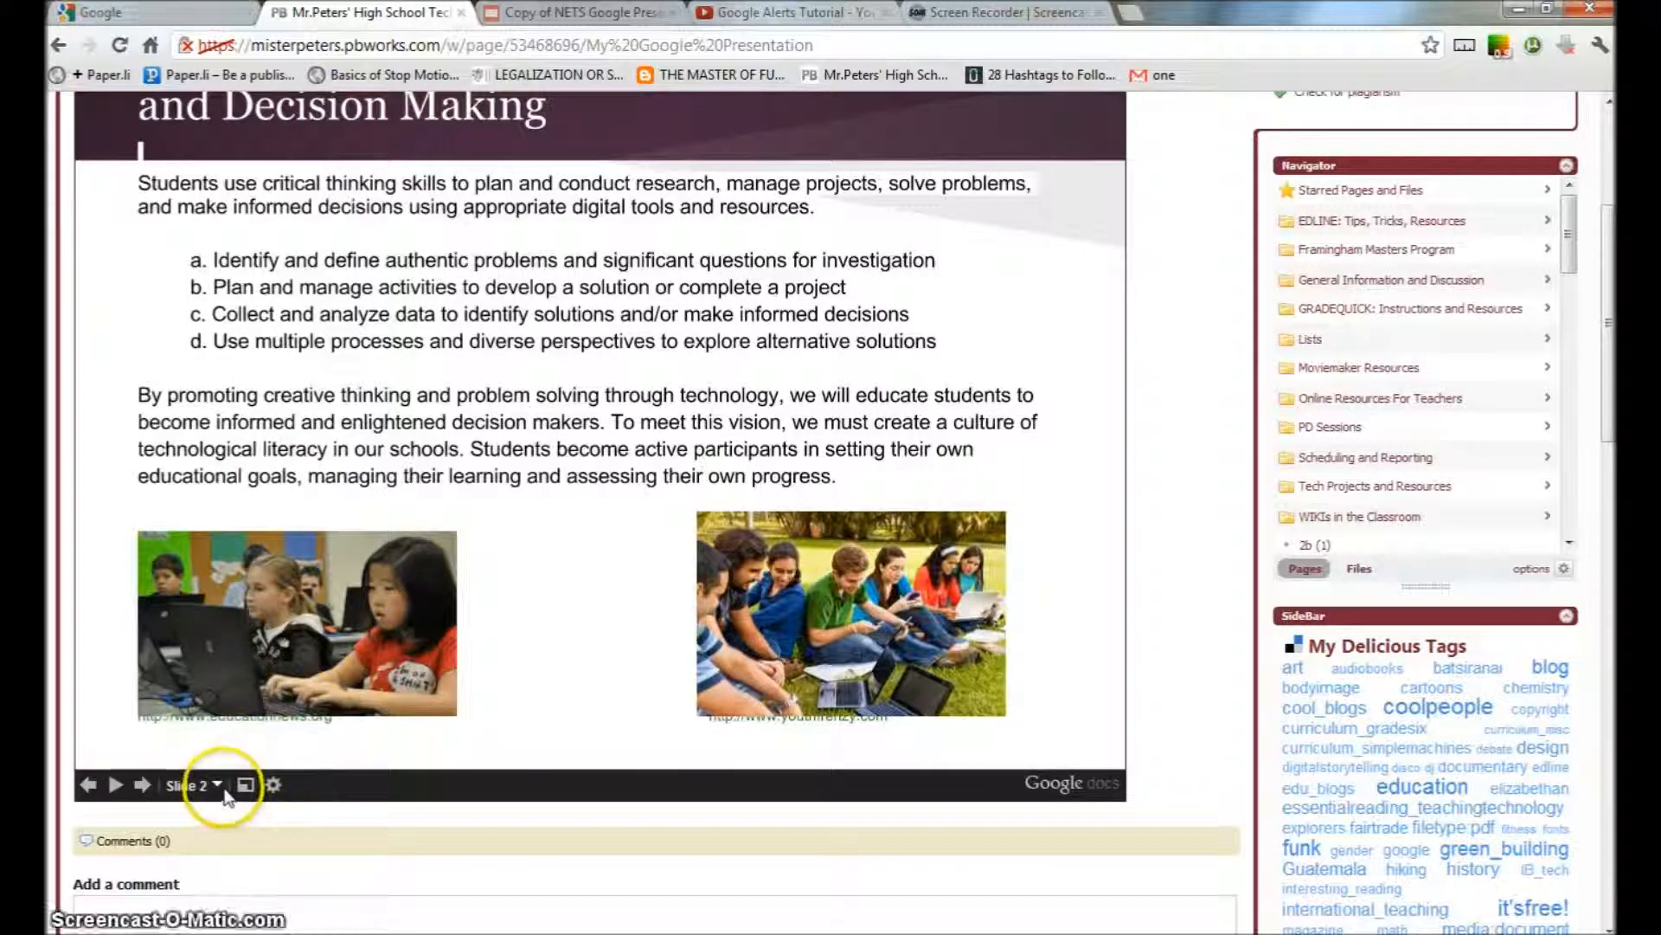
pyautogui.scroll(2, 494, 660)
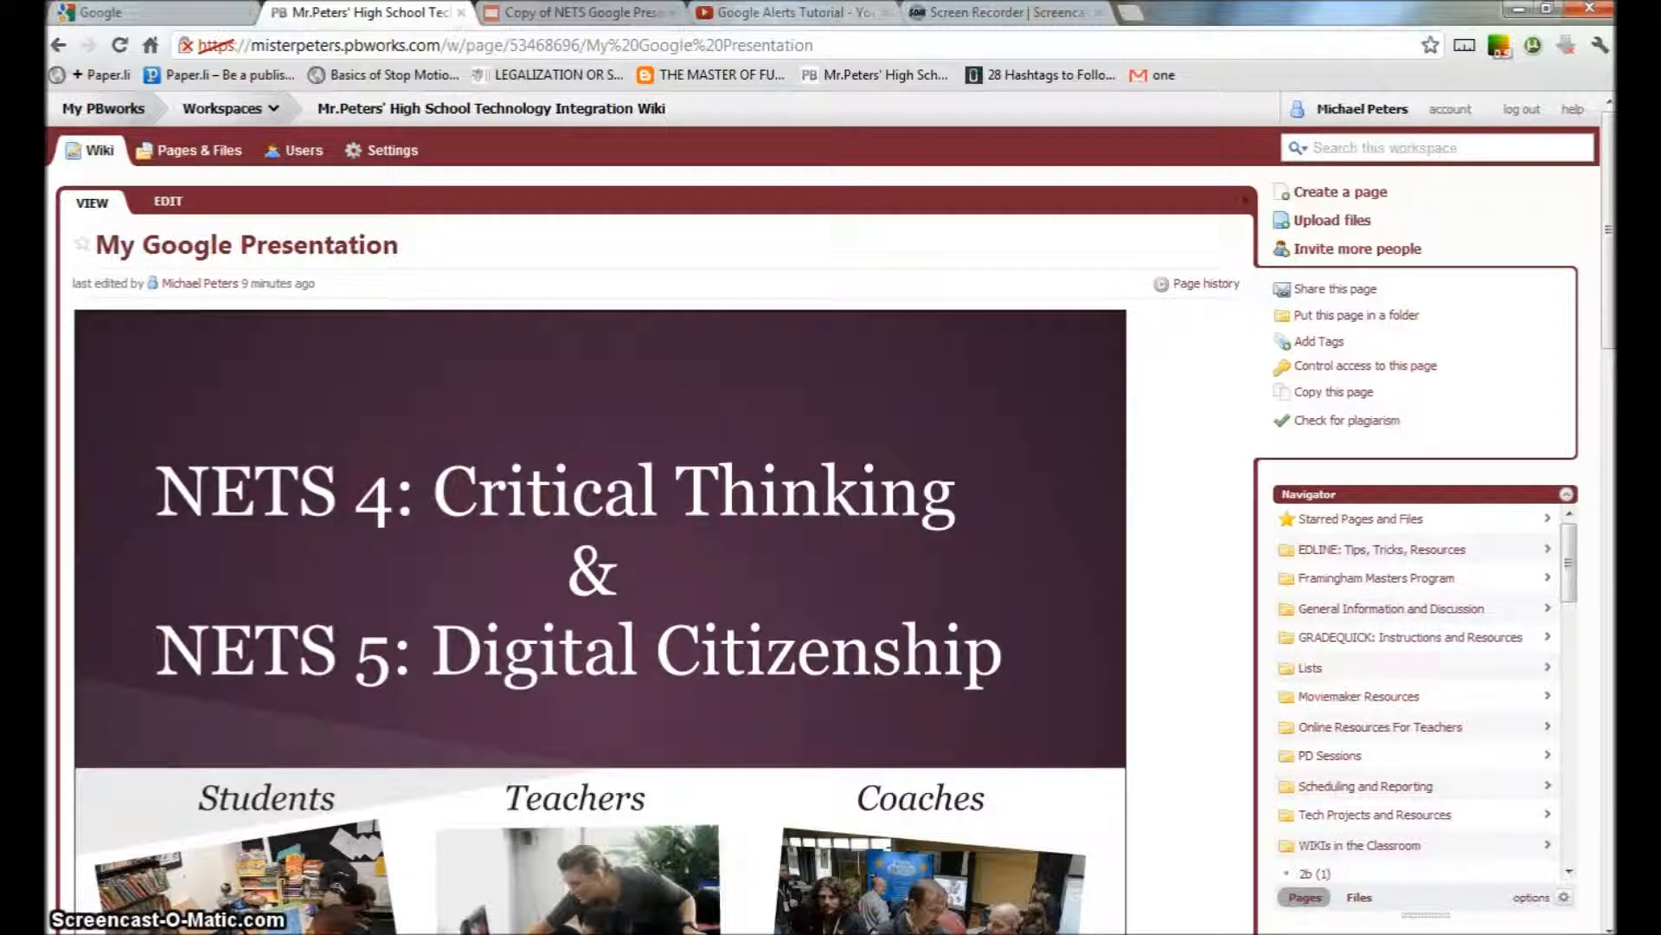
# Step: From the wiki's front page, create a new blank page named Youtube Embed
pyautogui.click(86, 158)
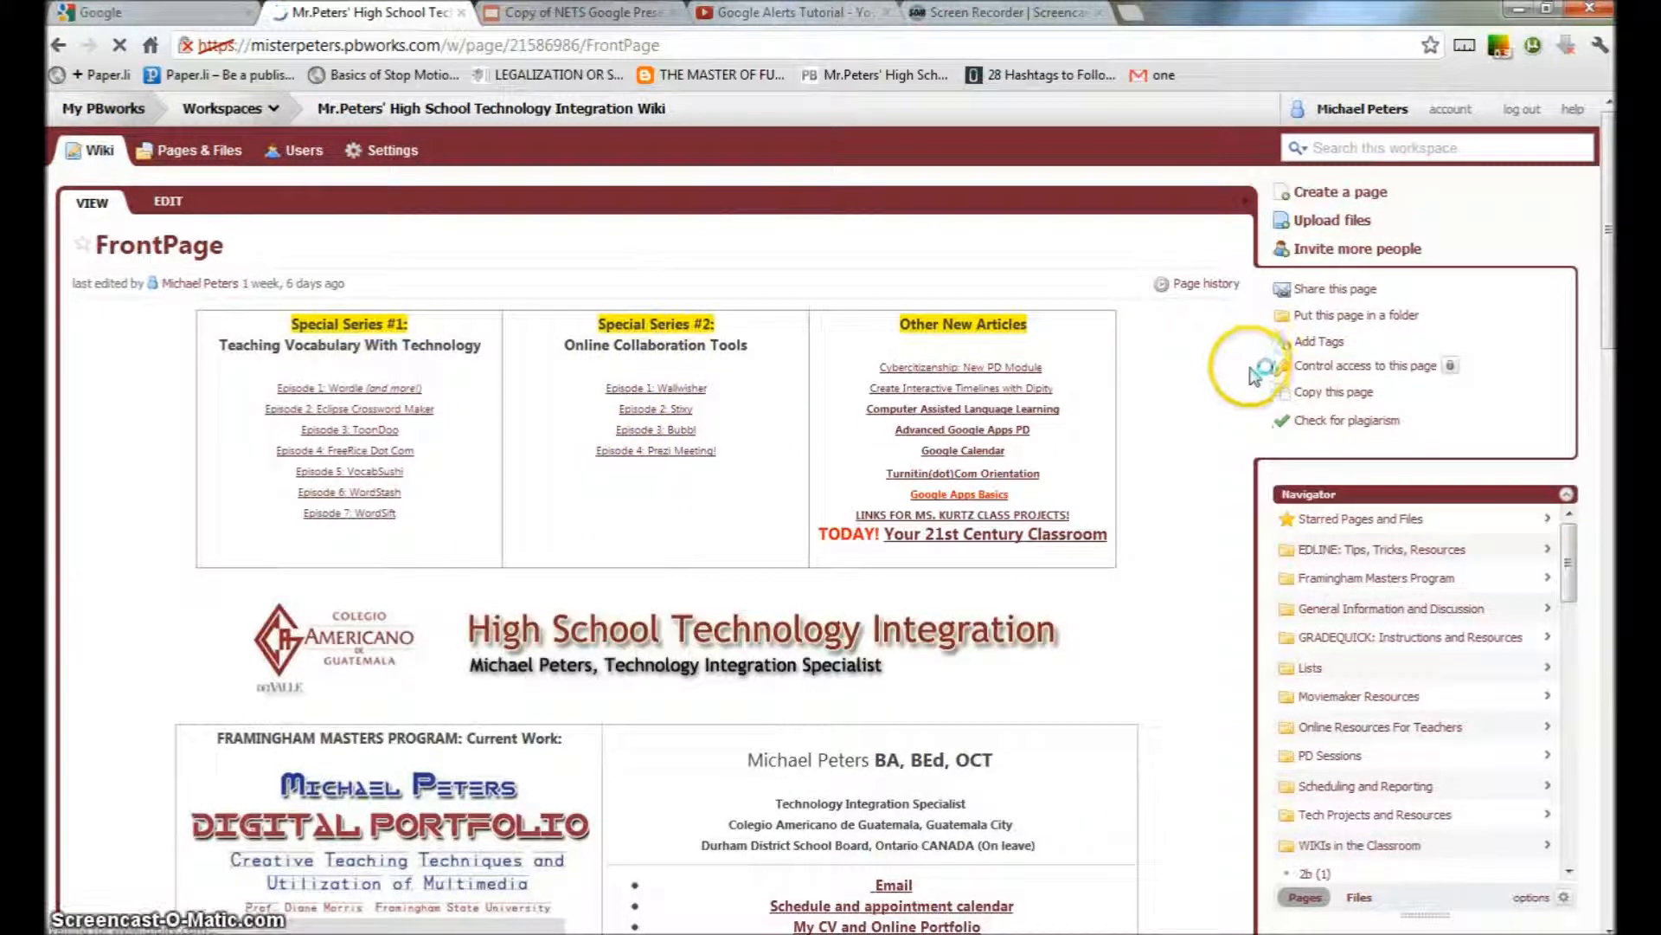
pyautogui.click(1355, 192)
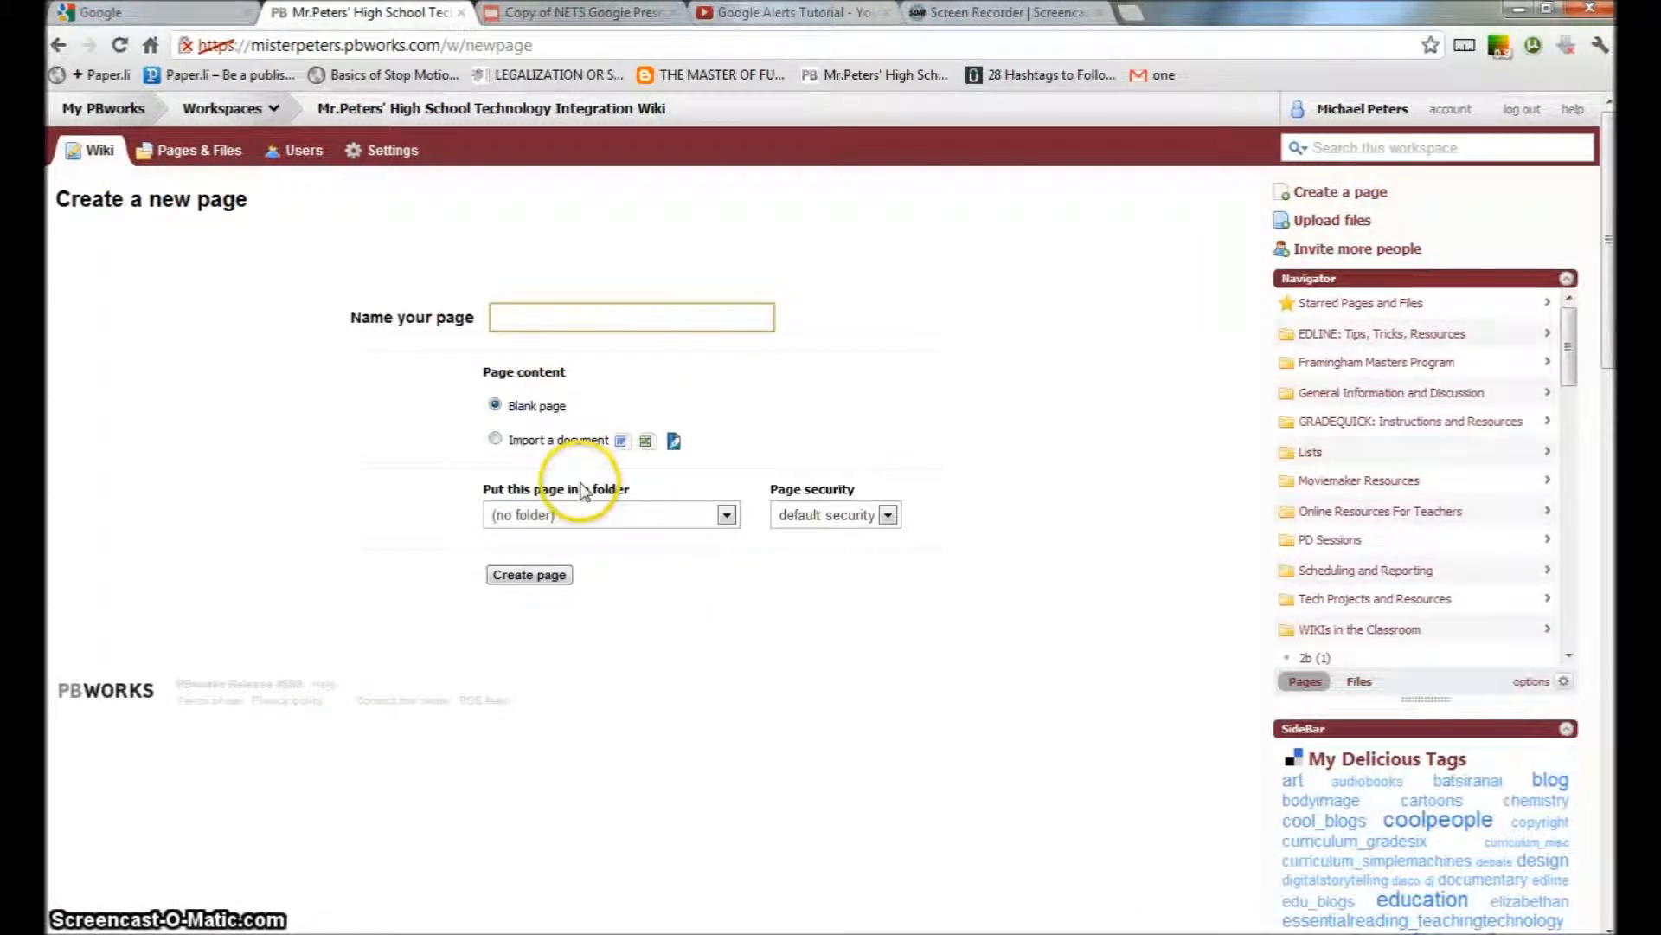
pyautogui.write('You')
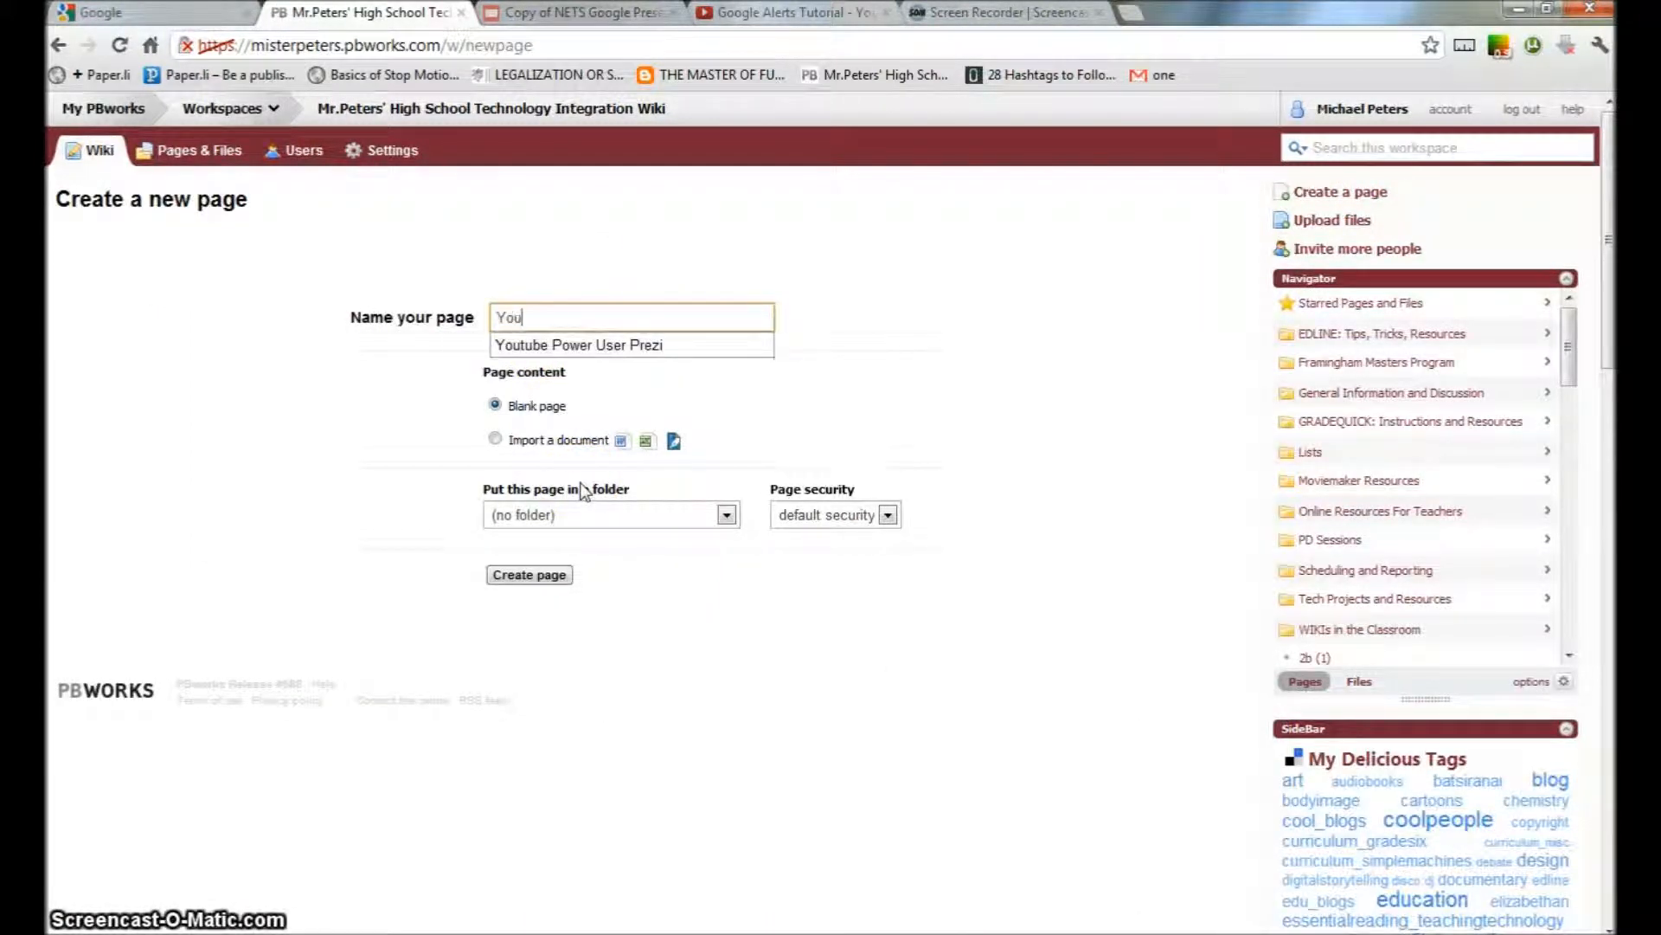
pyautogui.write('tube Embed')
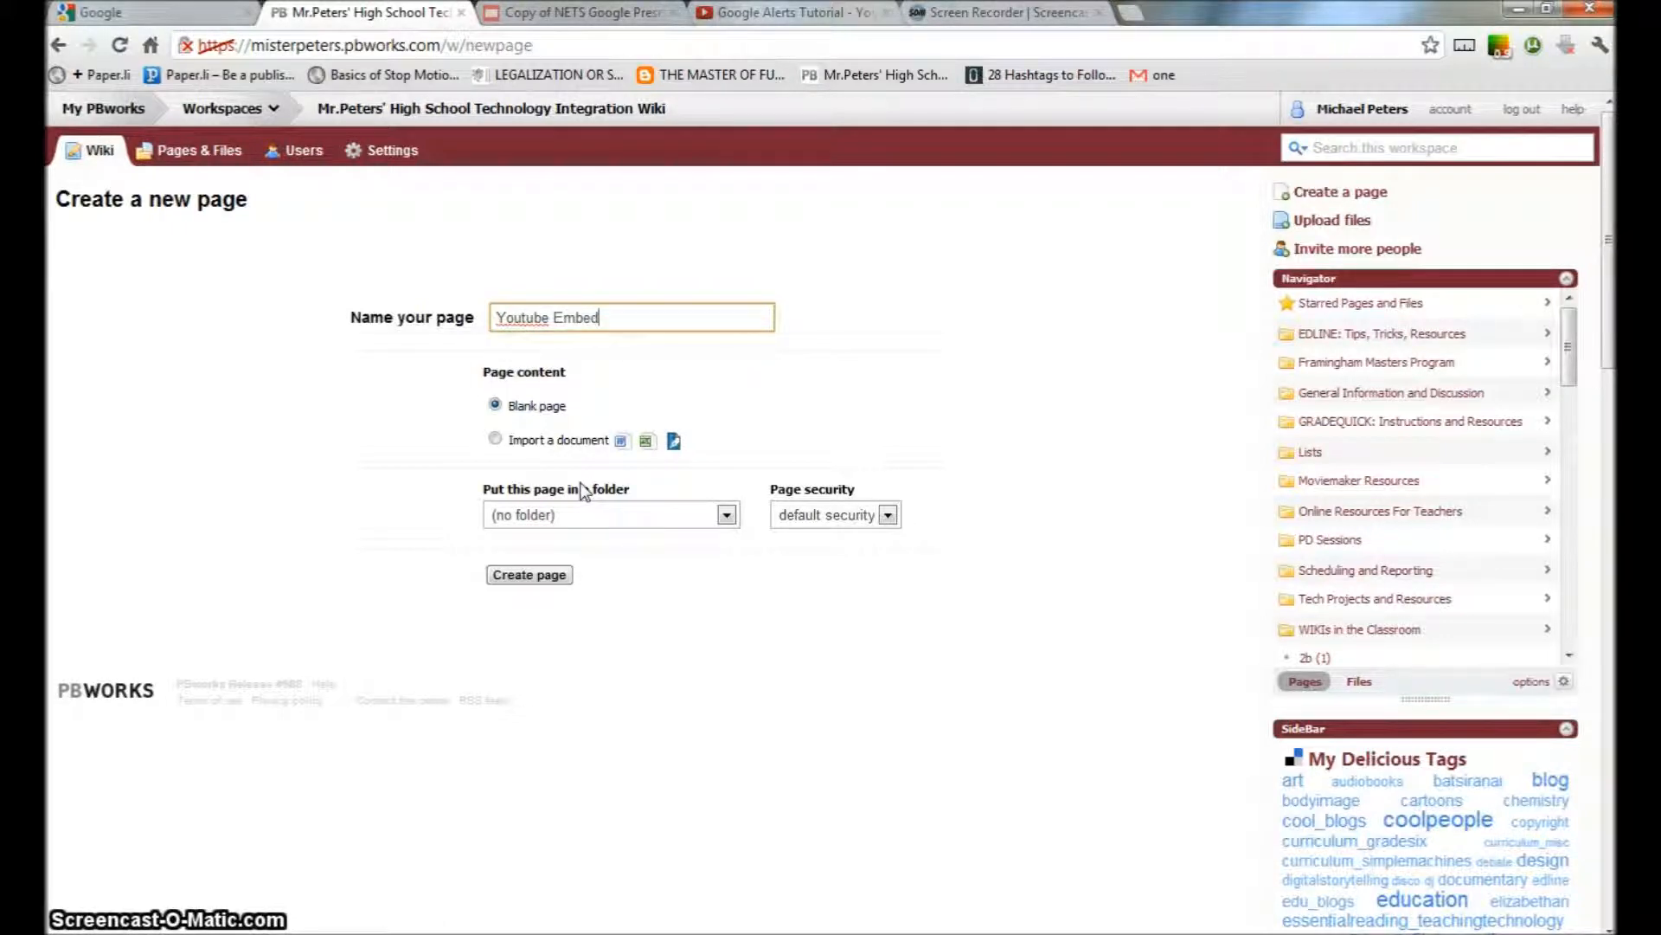
pyautogui.click(515, 575)
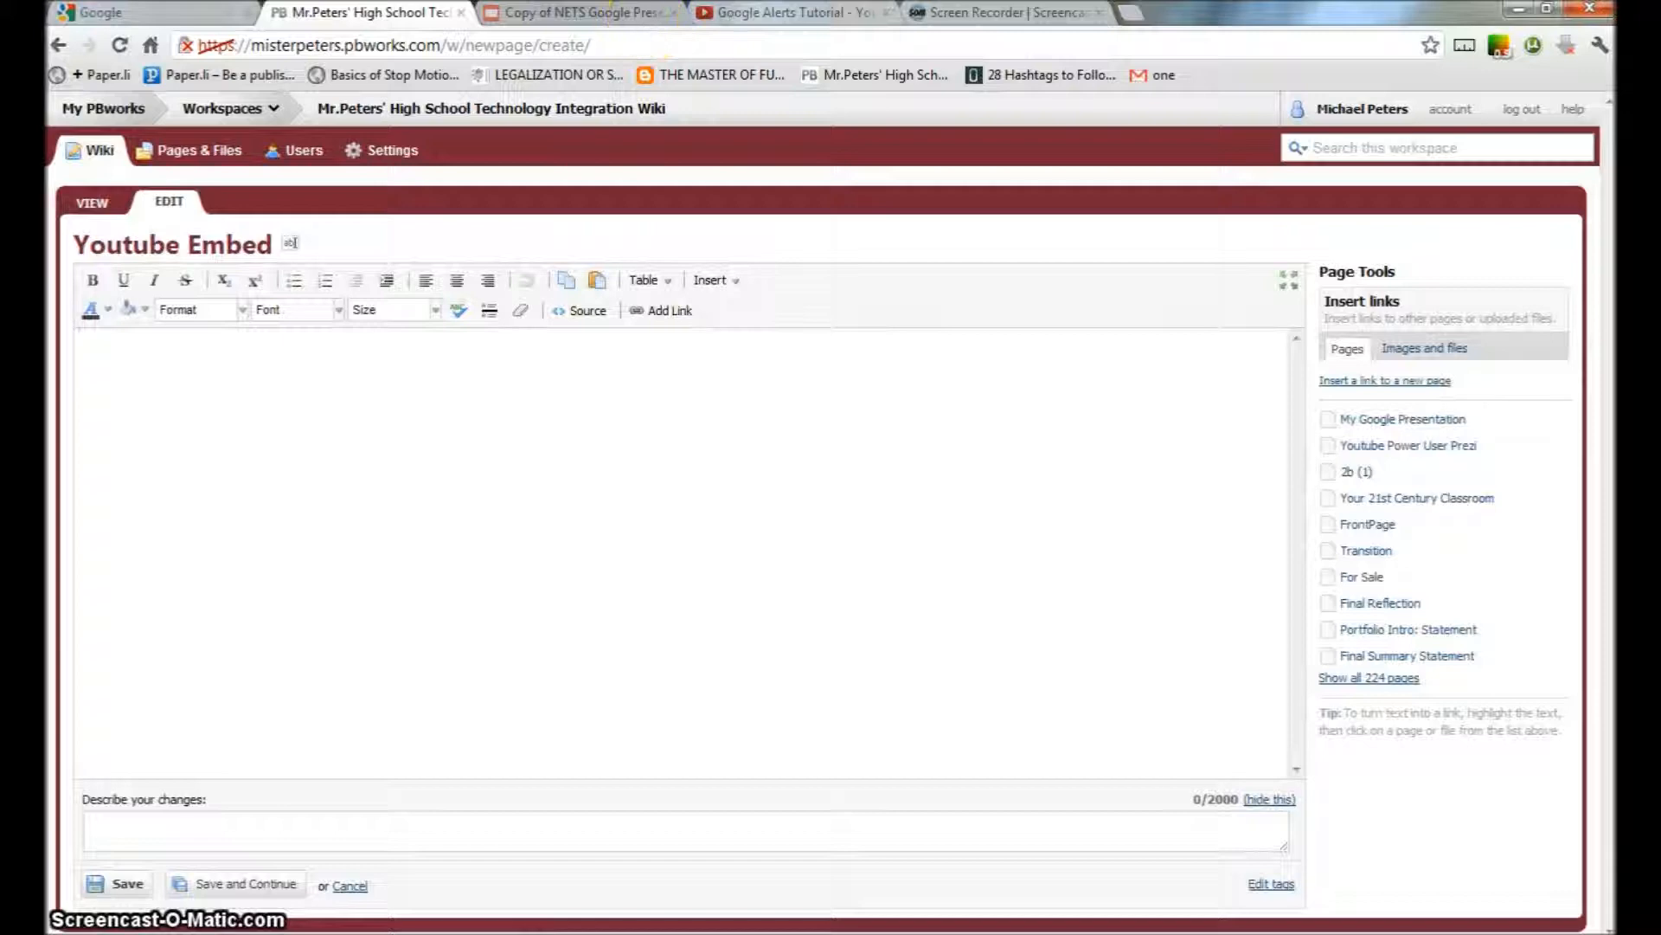
# Step: Switch to the Google Alerts Tutorial video on YouTube, play its opening briefly and pause it
pyautogui.click(783, 12)
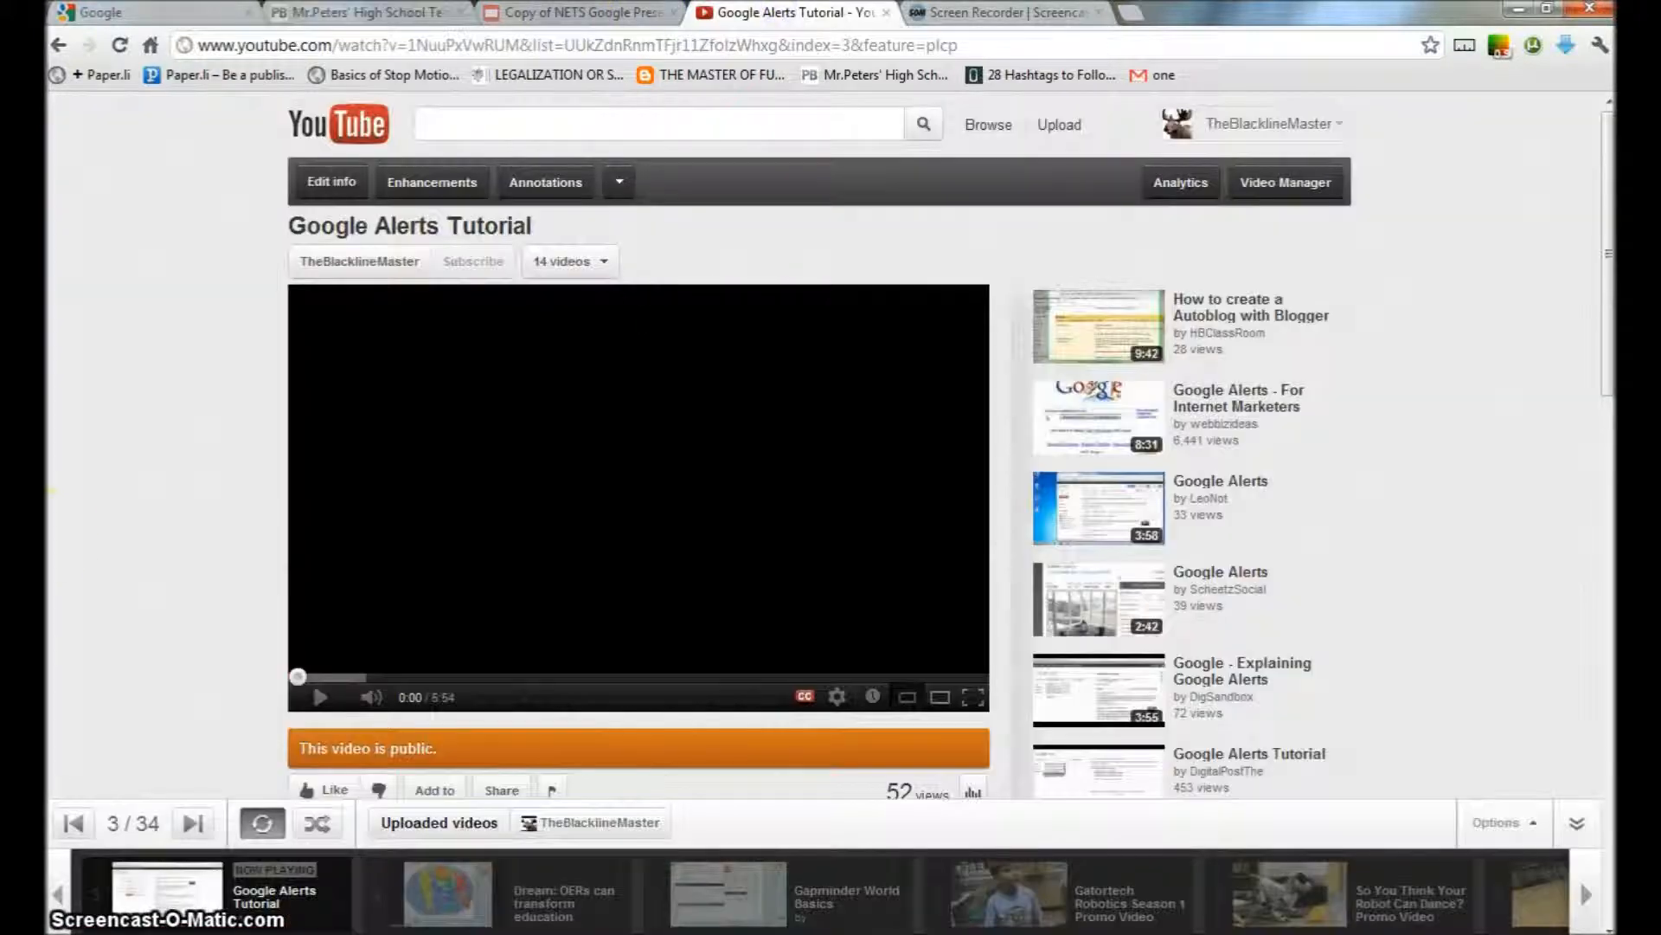
pyautogui.click(313, 708)
pyautogui.click(312, 716)
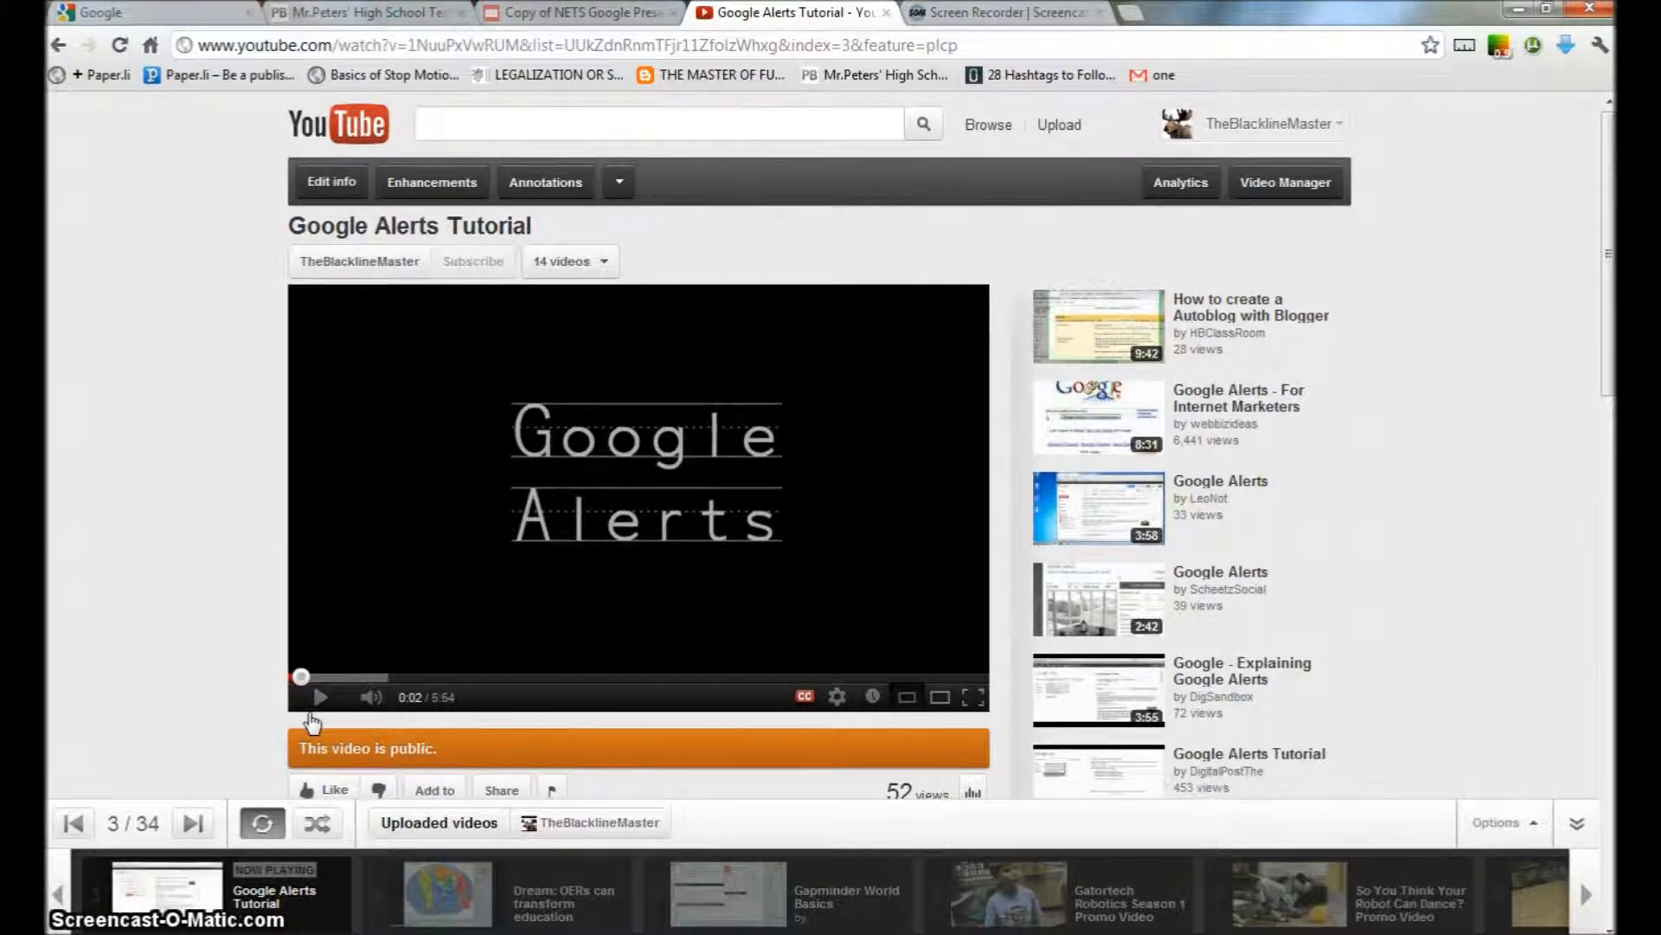
pyautogui.click(478, 574)
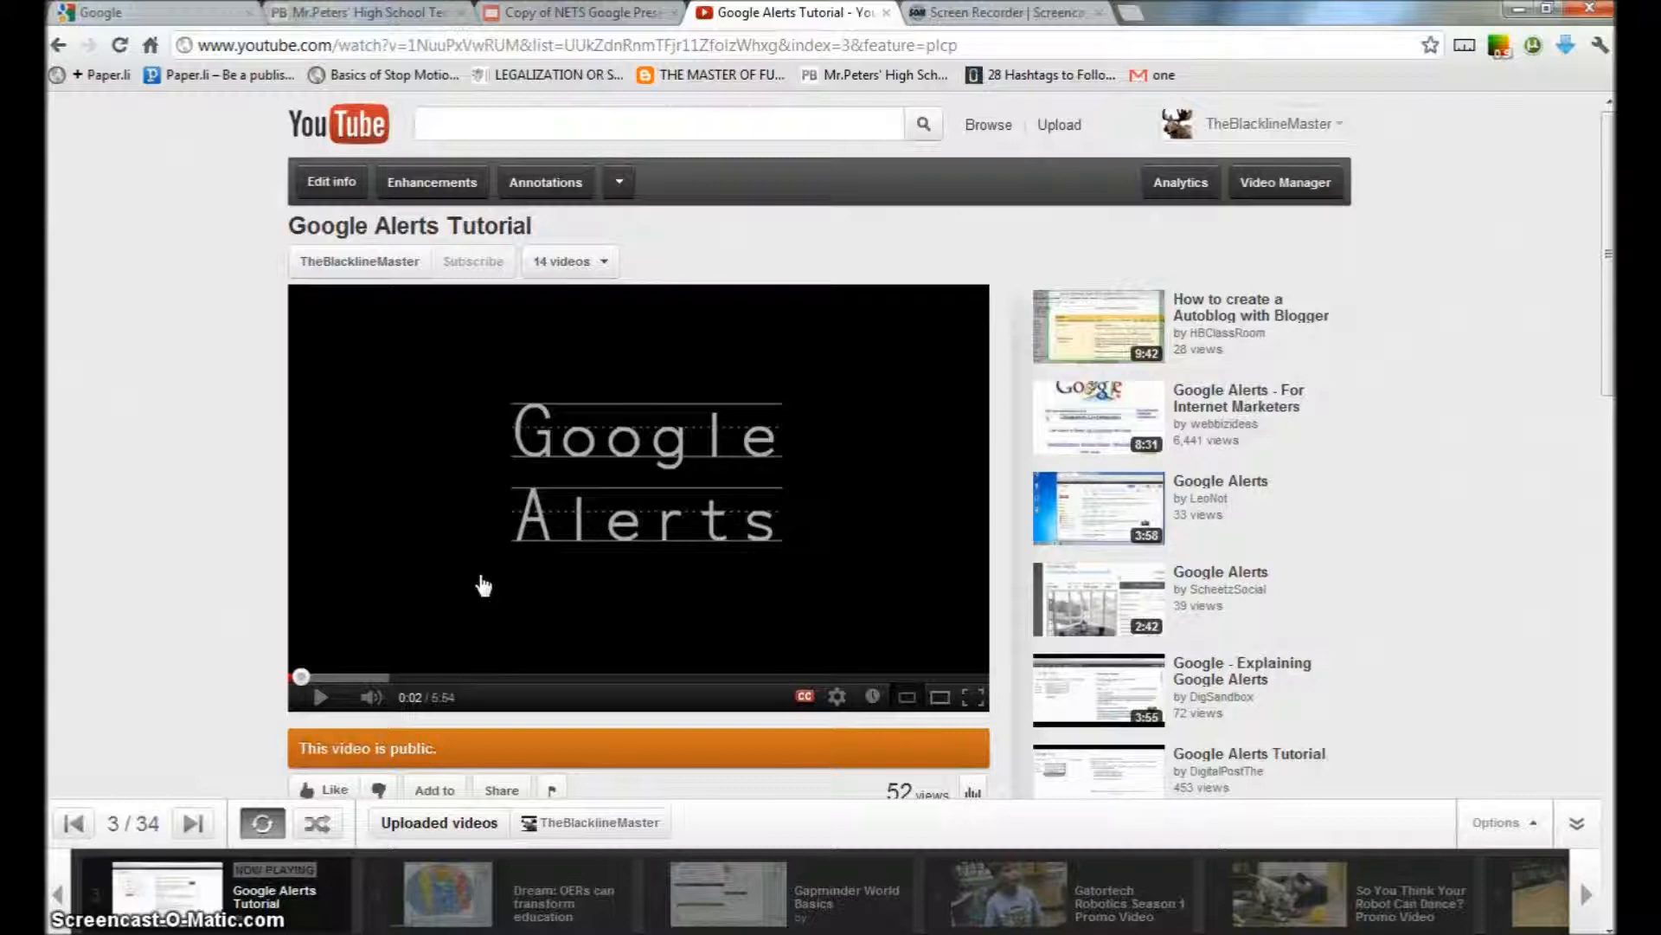
# Step: Open the Google Alerts Tutorial video's sharing options and display its embed code with the embed settings
pyautogui.scroll(-3, 764, 547)
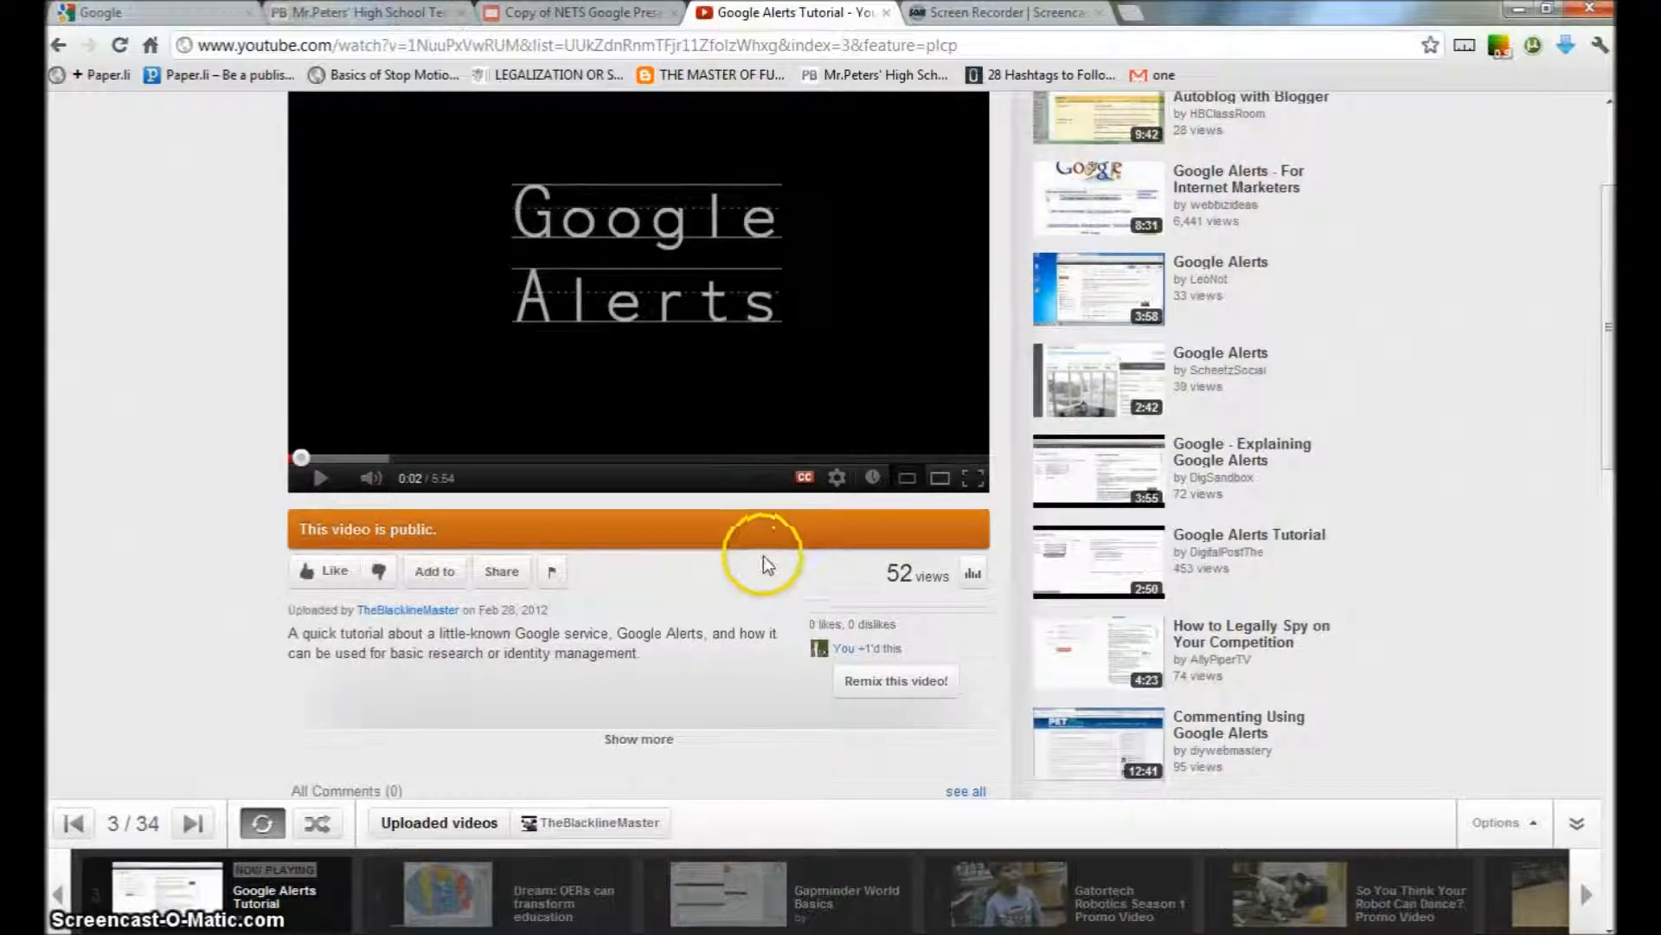
pyautogui.scroll(3, 711, 594)
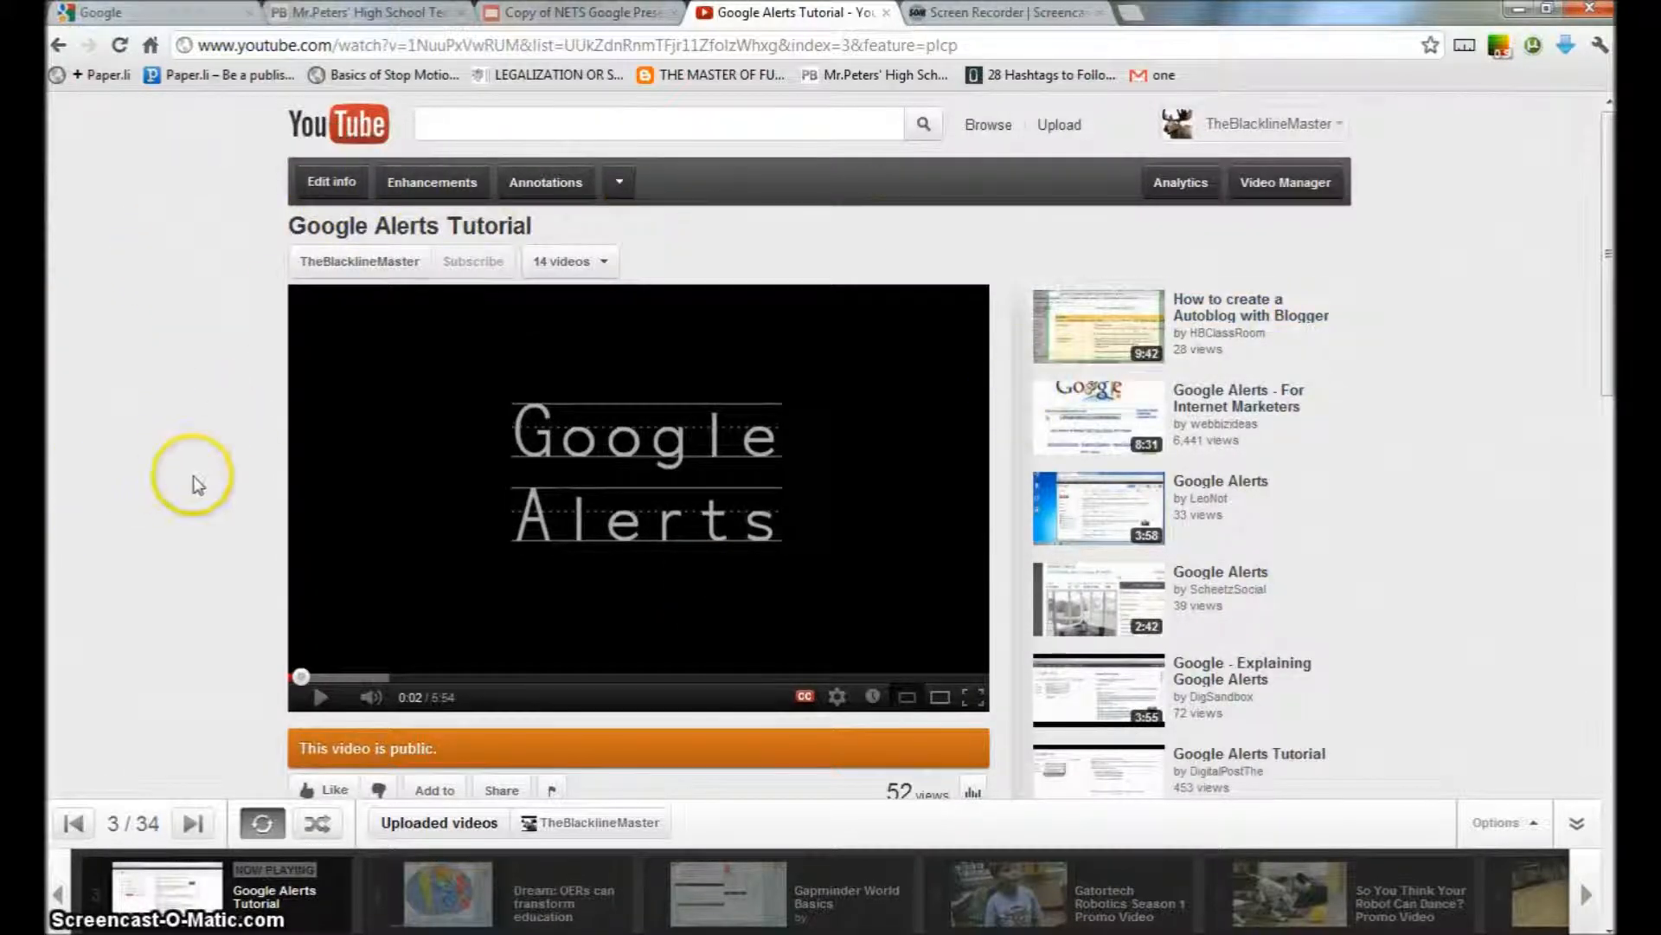
pyautogui.scroll(-2, 197, 482)
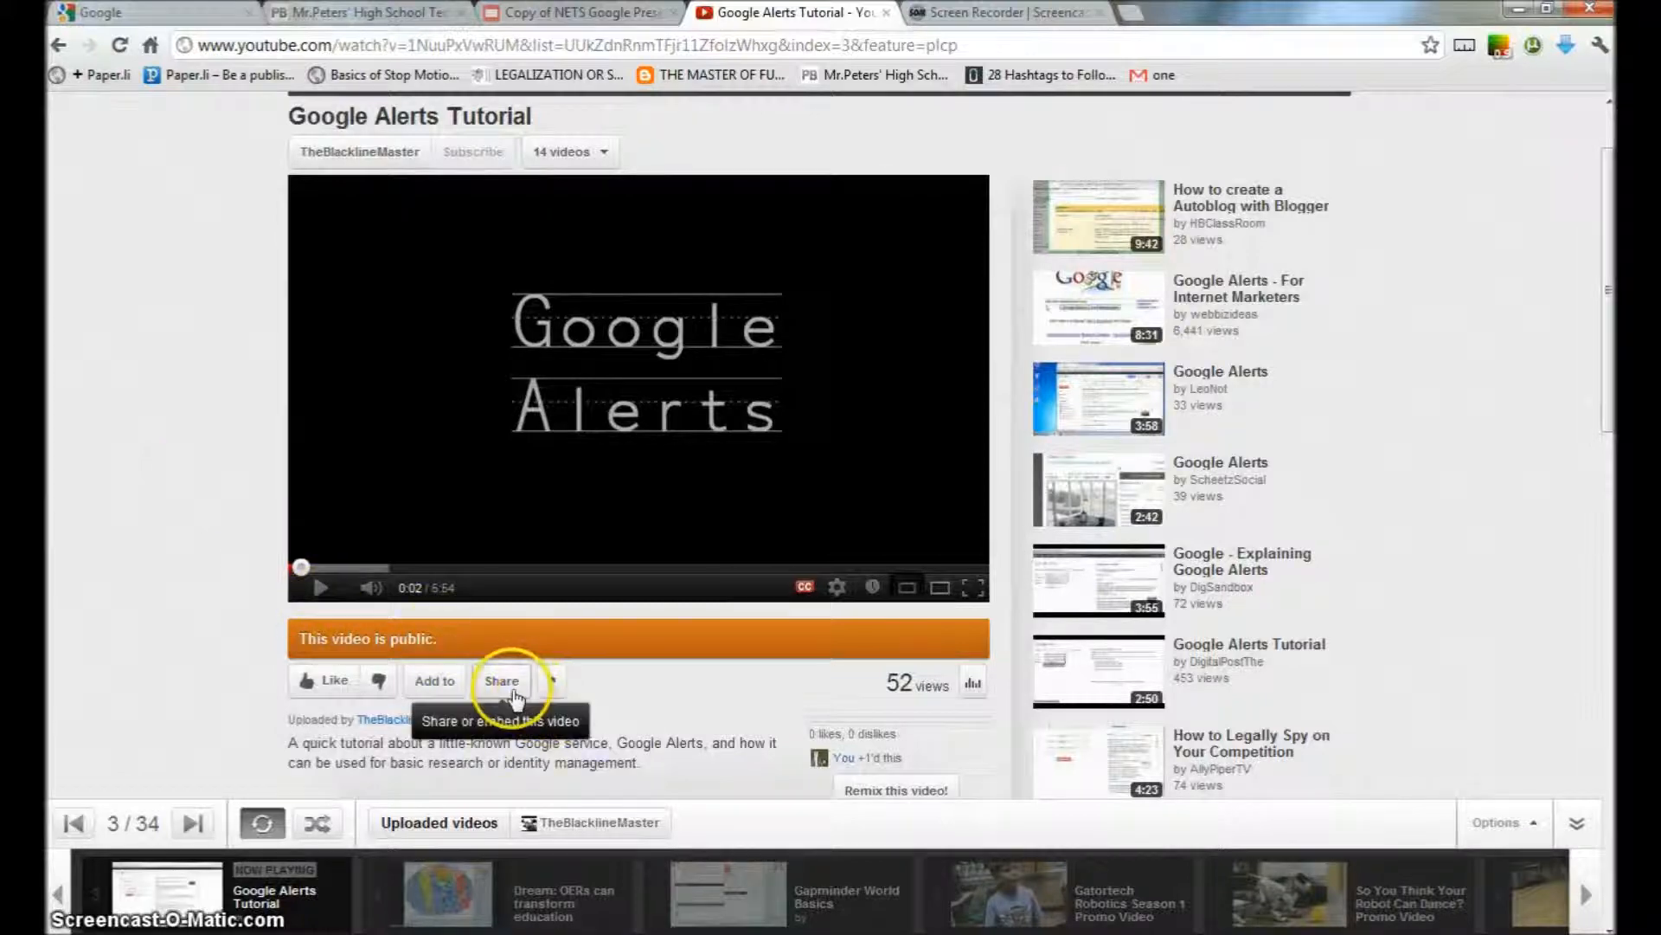
pyautogui.click(516, 697)
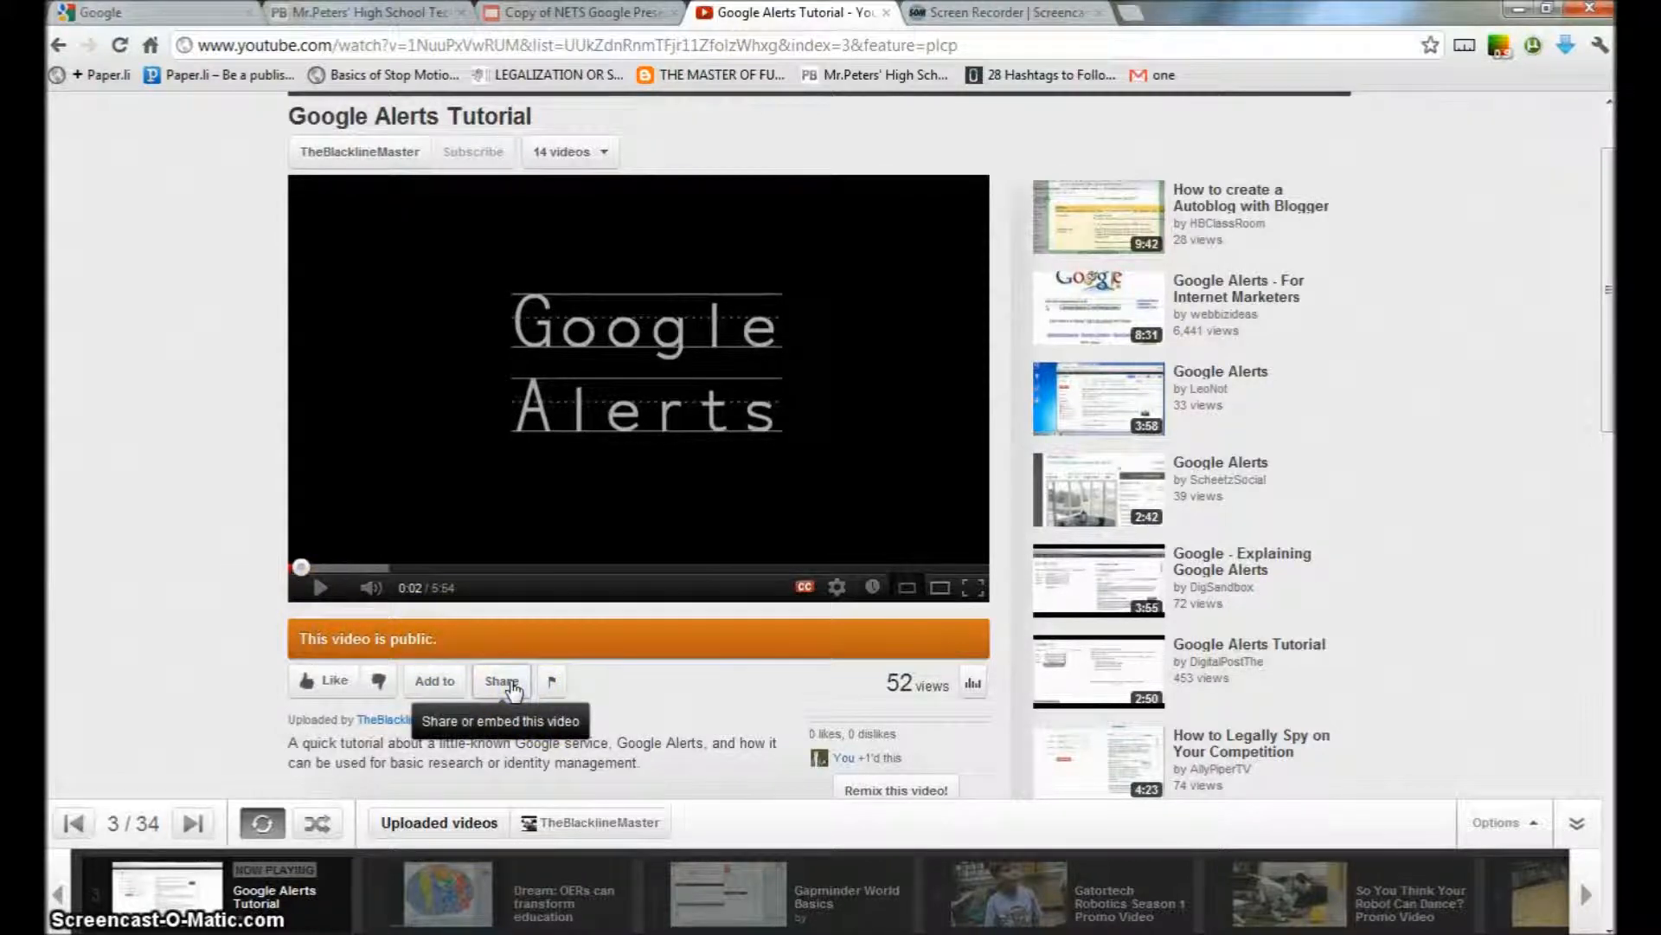
pyautogui.scroll(-2, 564, 678)
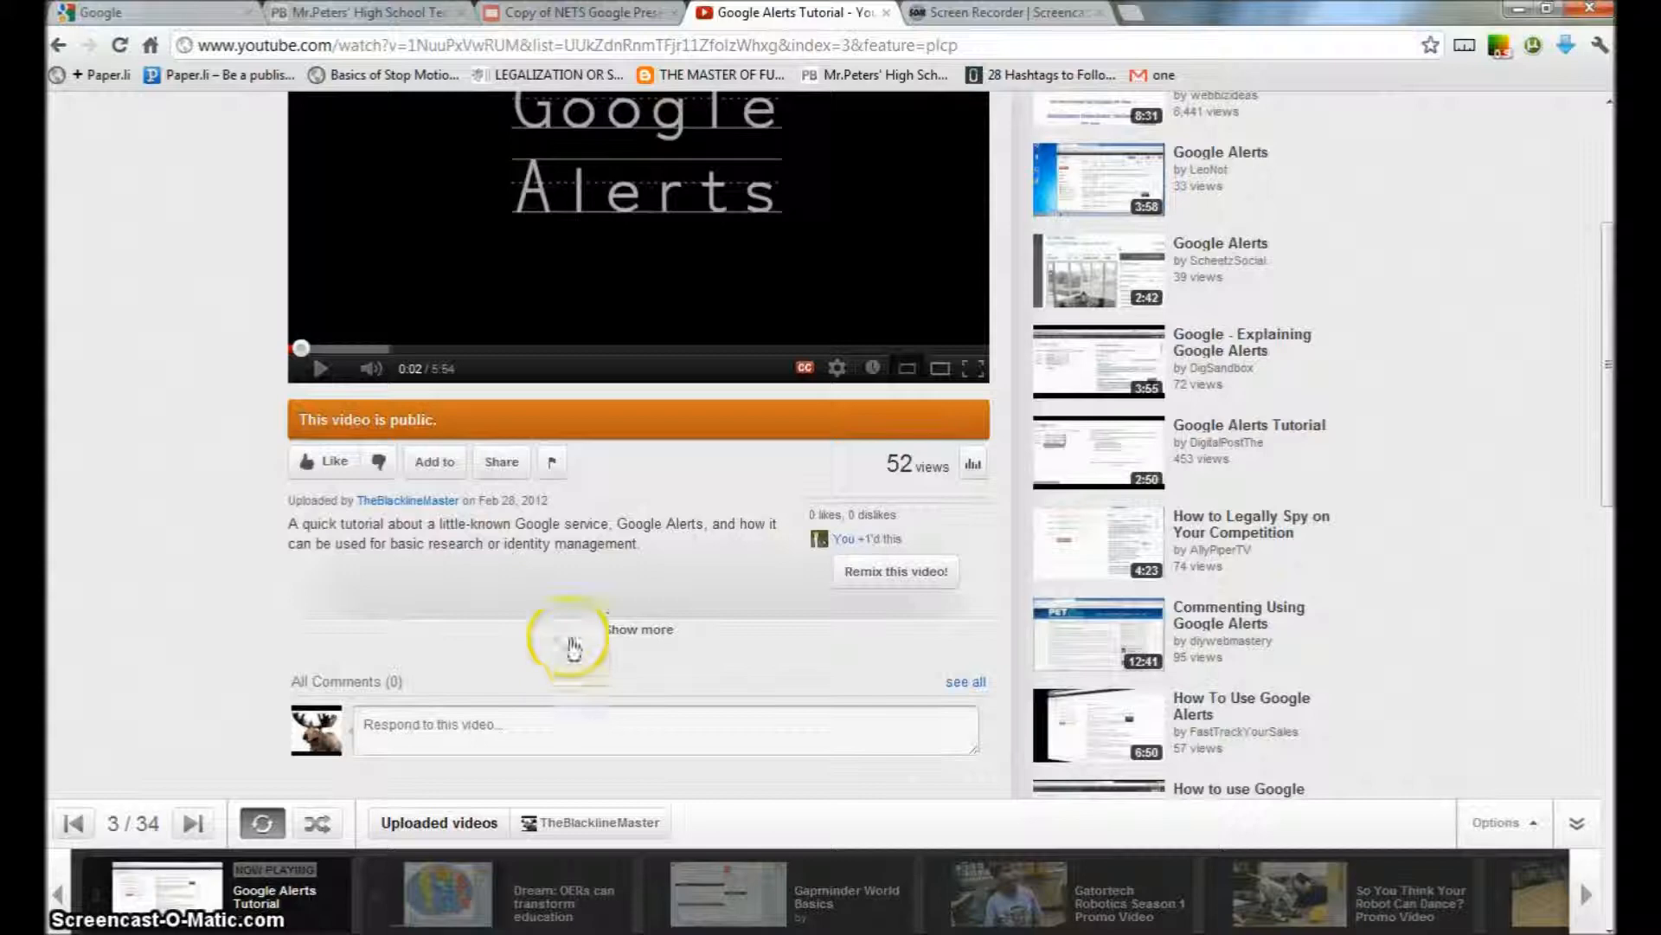
pyautogui.click(495, 461)
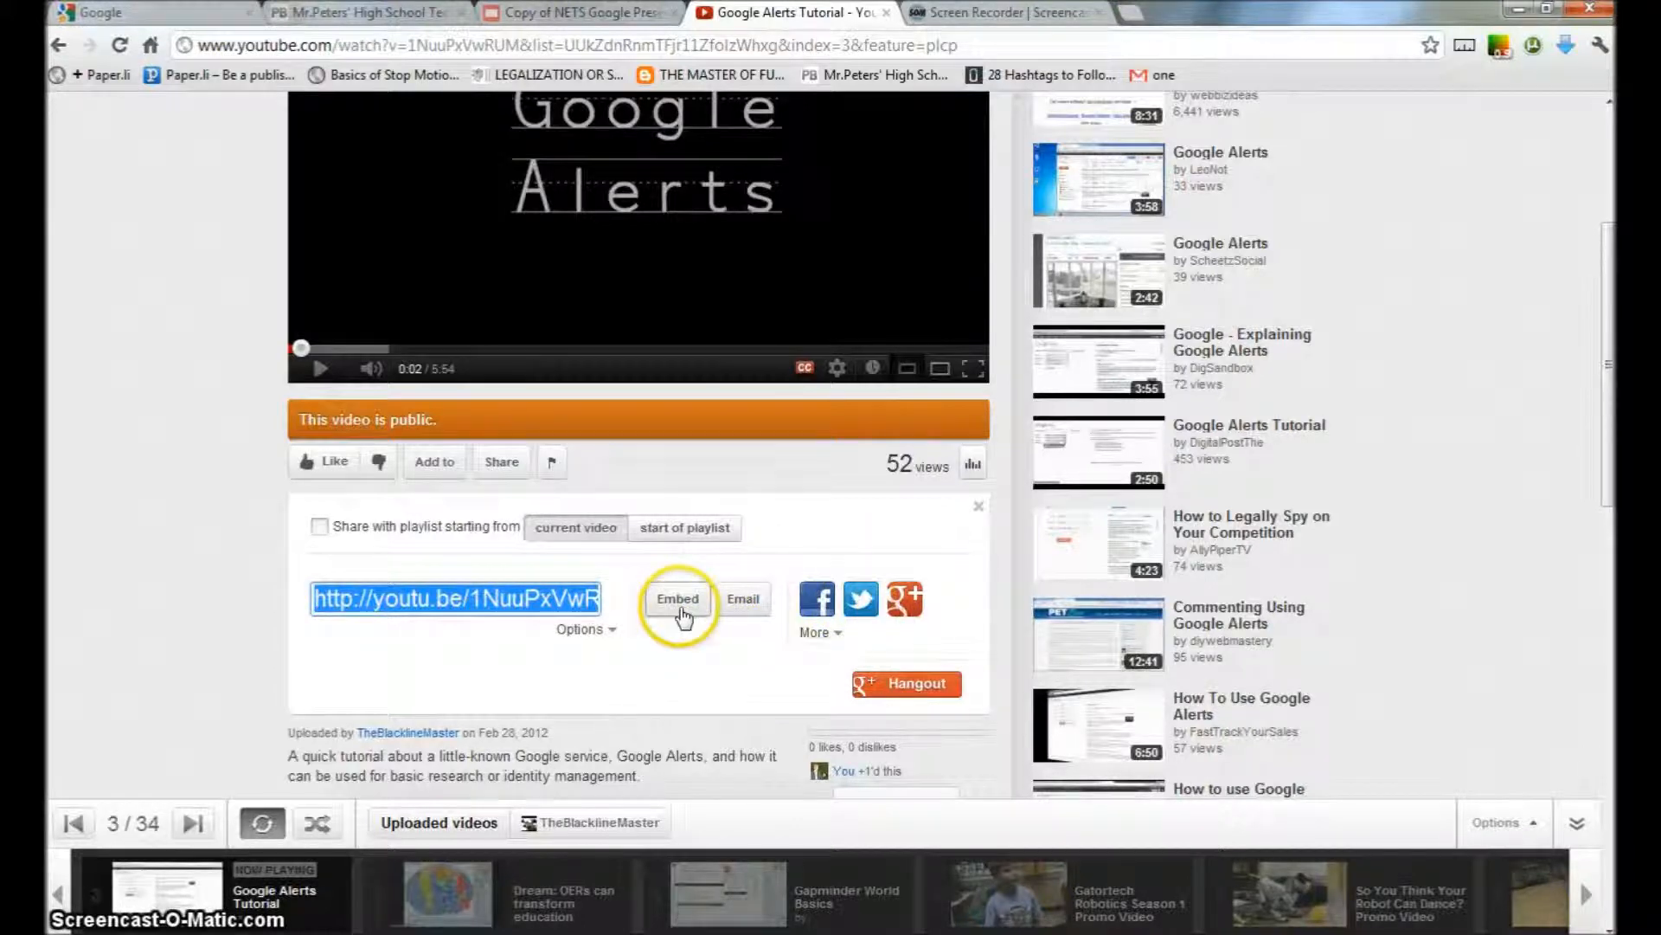
pyautogui.click(680, 609)
pyautogui.scroll(-2, 556, 705)
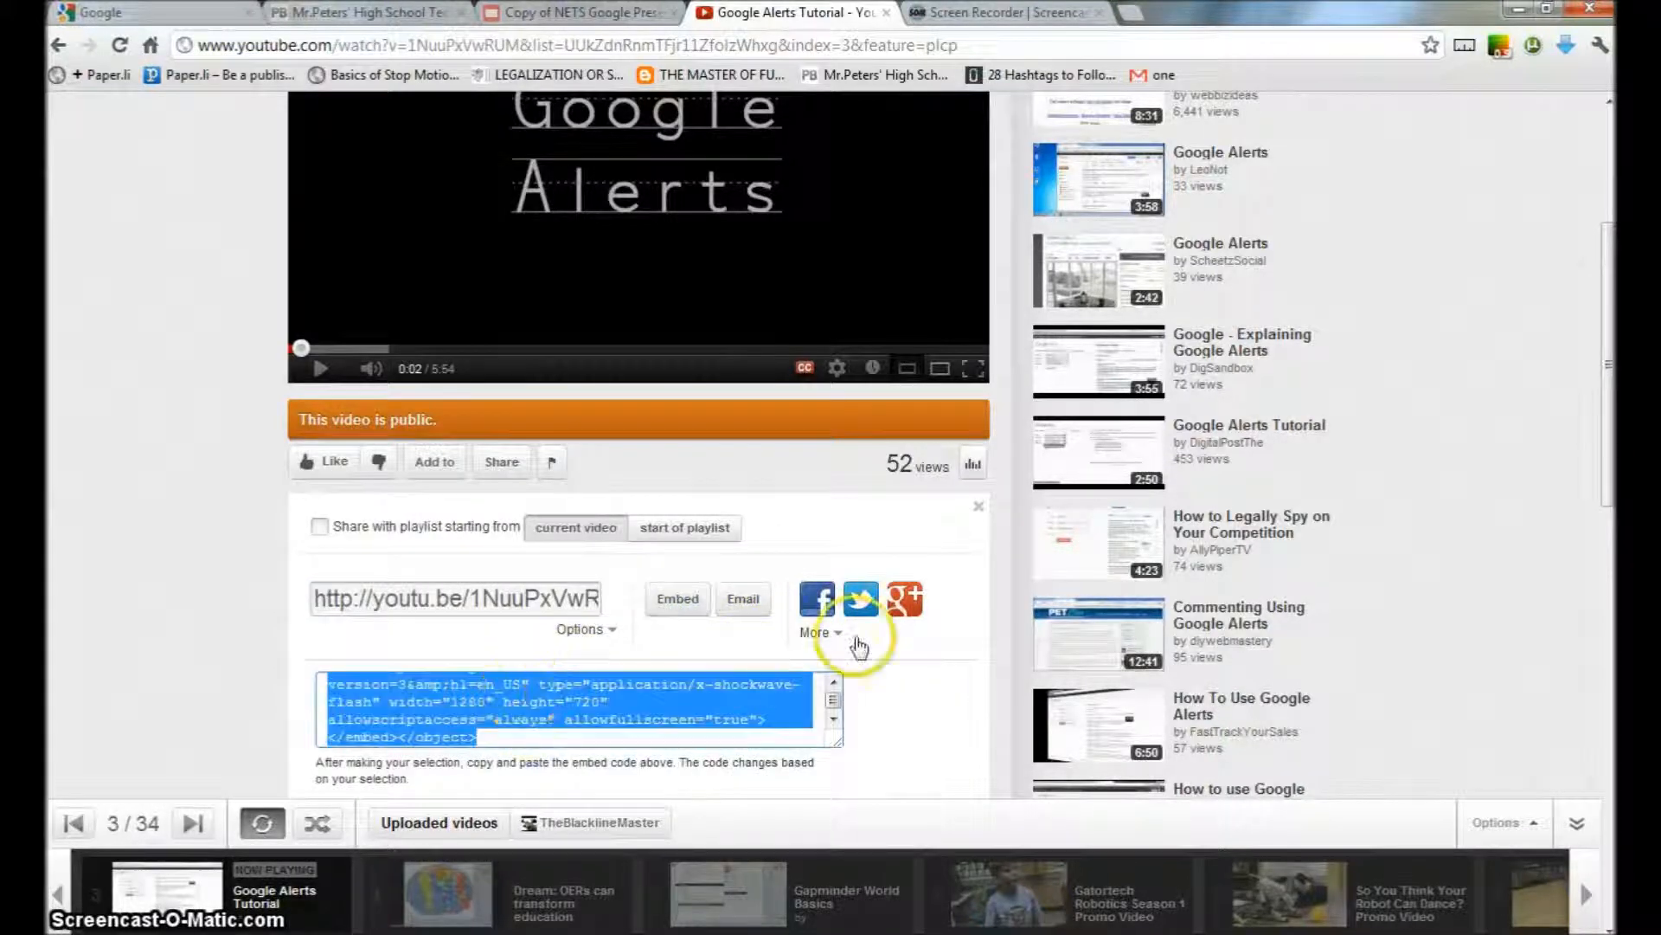
pyautogui.scroll(-3, 1009, 563)
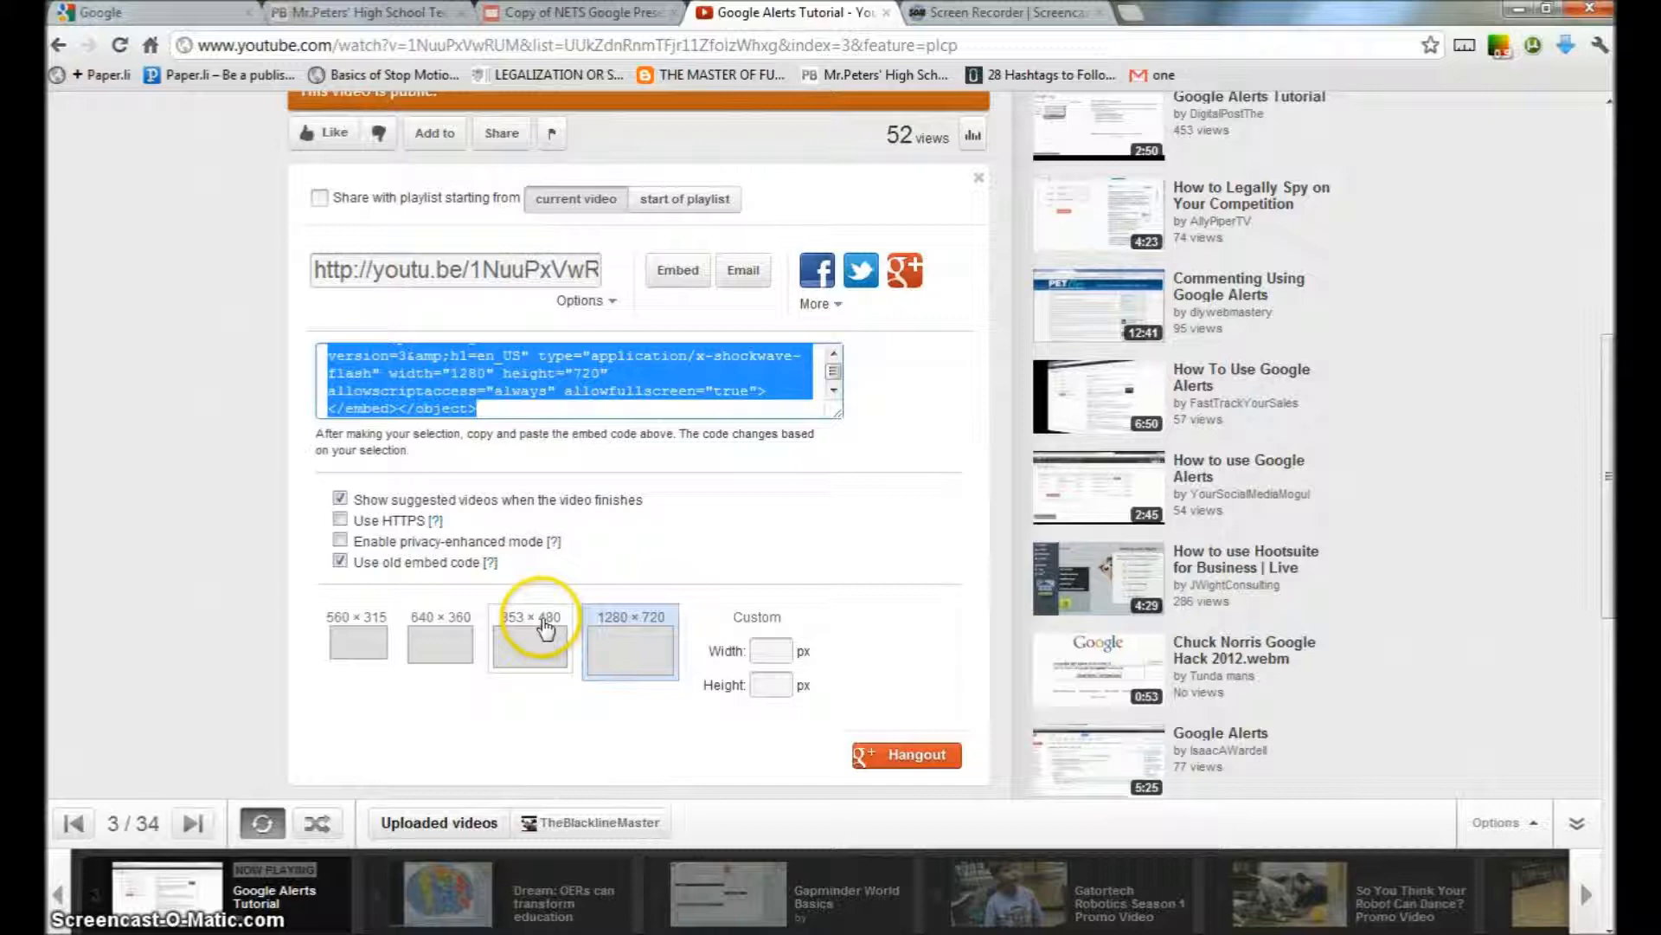
# Step: Try the preset video sizes, settle on 853 × 480, and copy the resulting old-style embed code
pyautogui.click(531, 640)
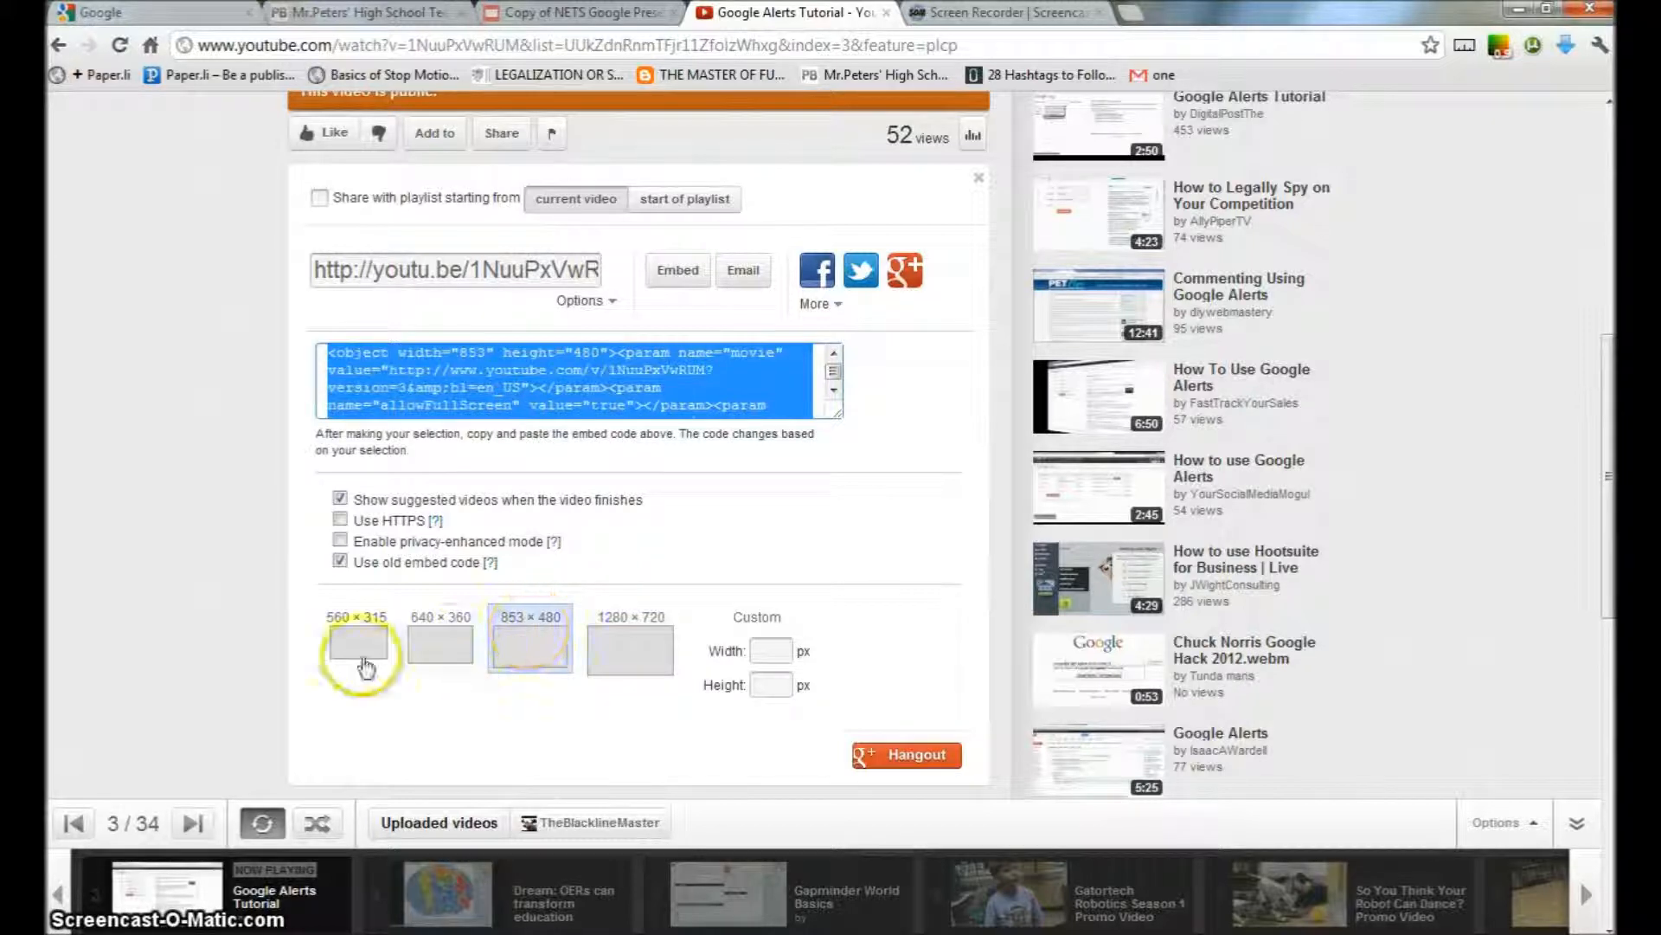
pyautogui.click(443, 638)
pyautogui.click(530, 644)
pyautogui.click(446, 634)
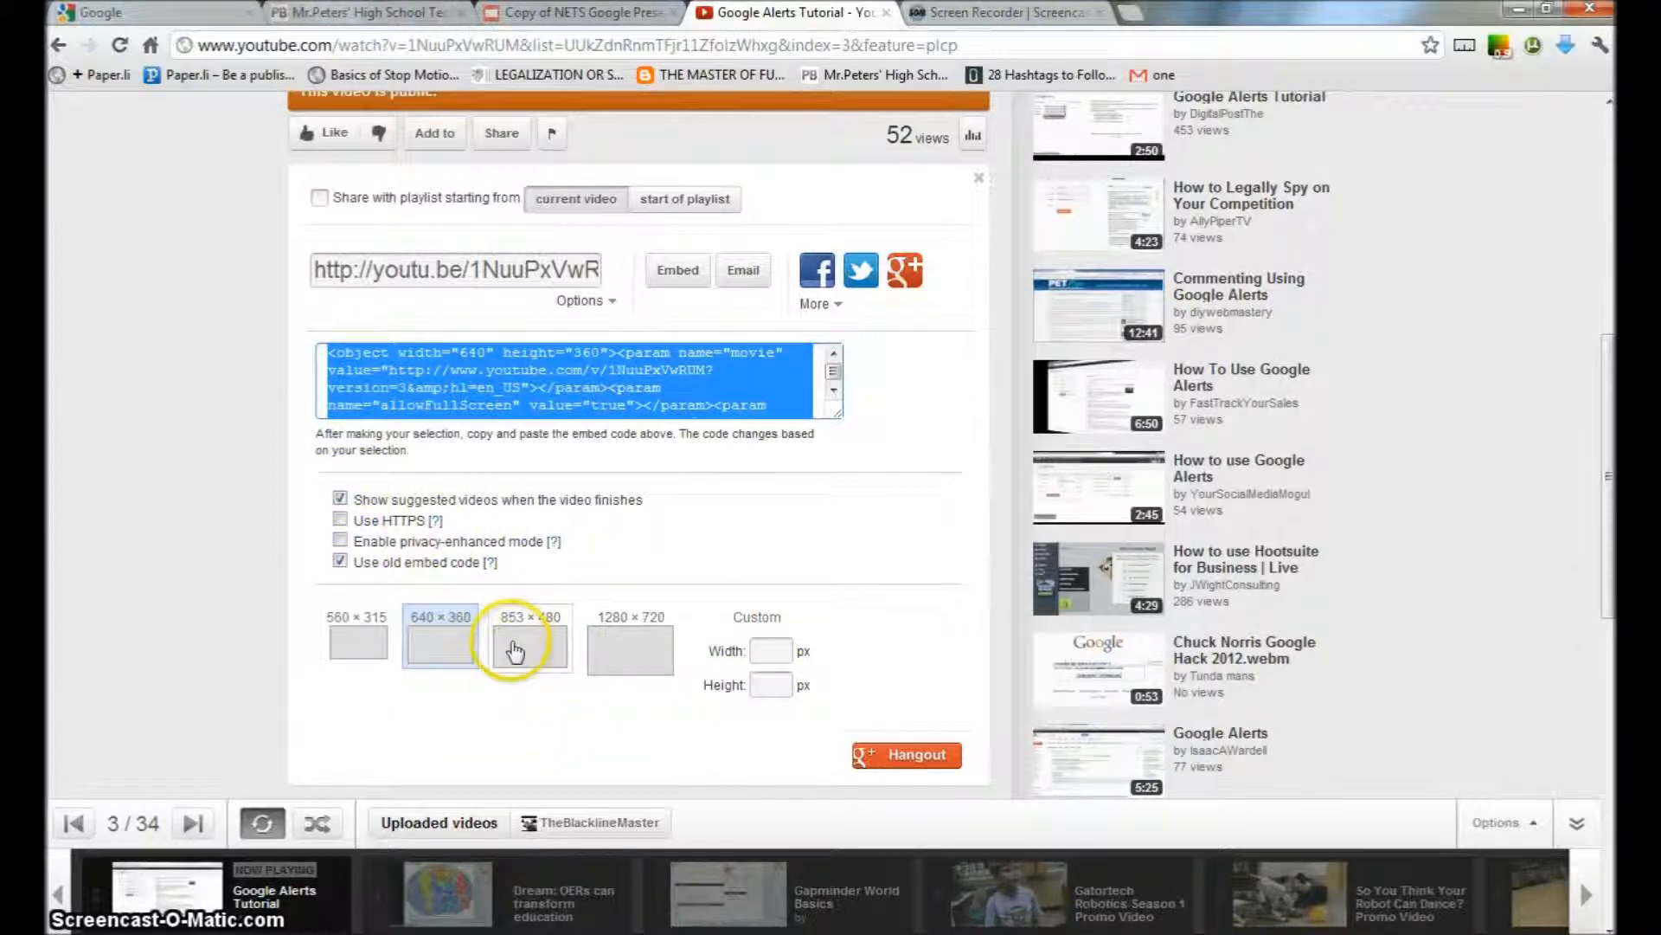
pyautogui.click(375, 643)
pyautogui.click(433, 645)
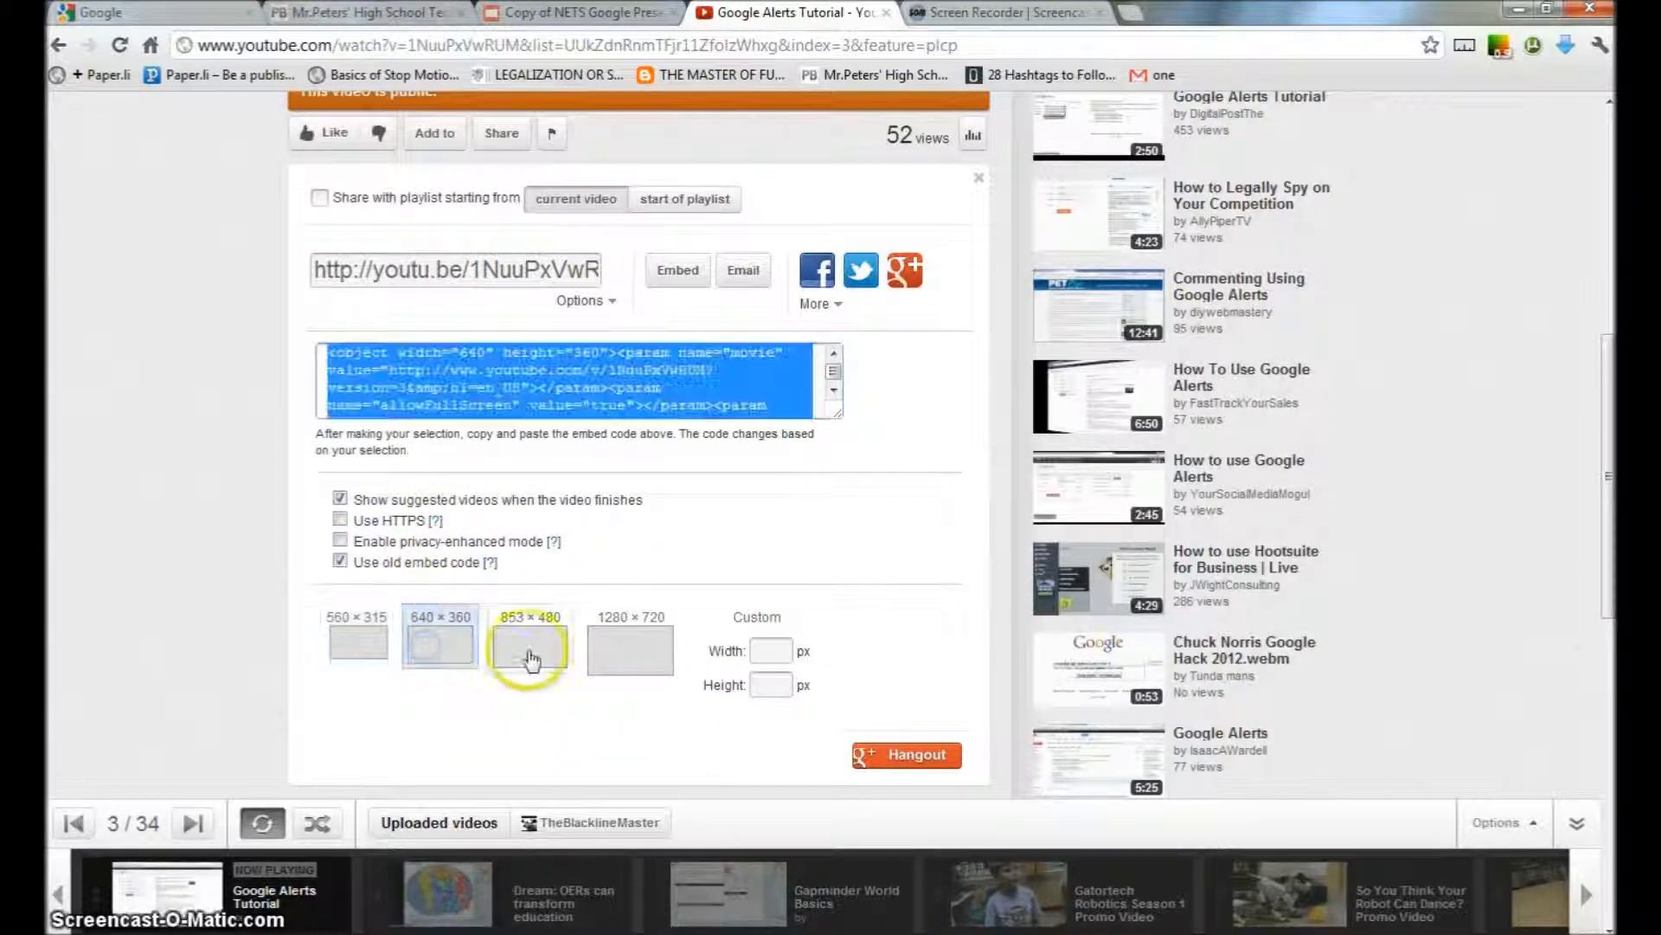
pyautogui.click(528, 645)
pyautogui.click(437, 662)
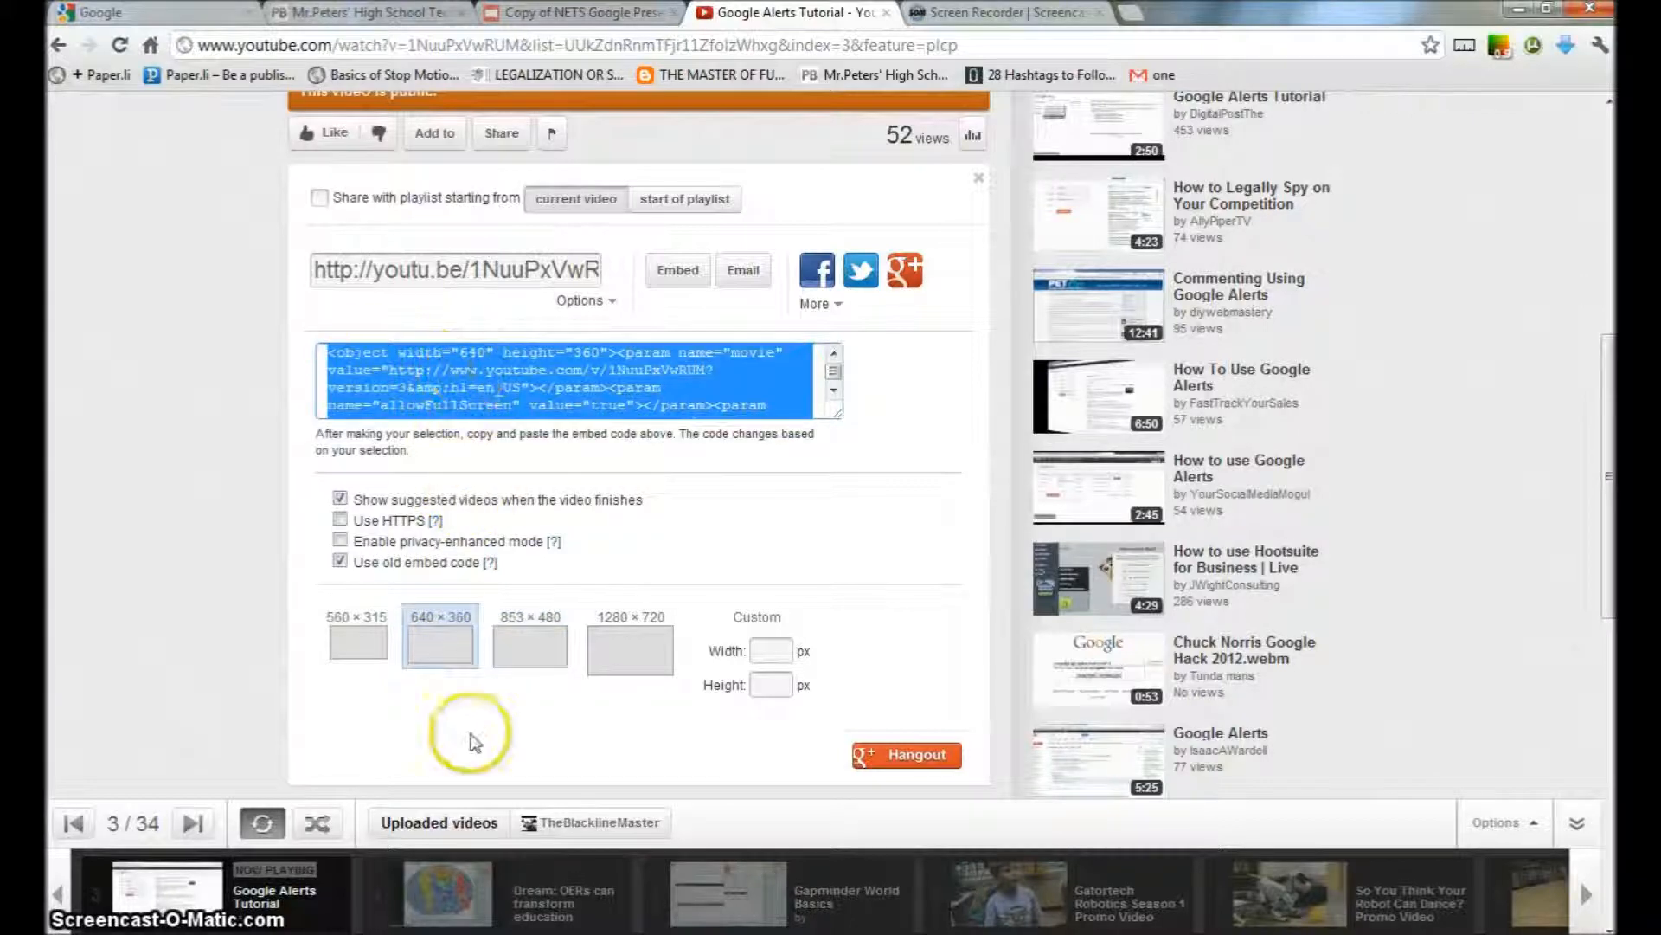
pyautogui.click(517, 638)
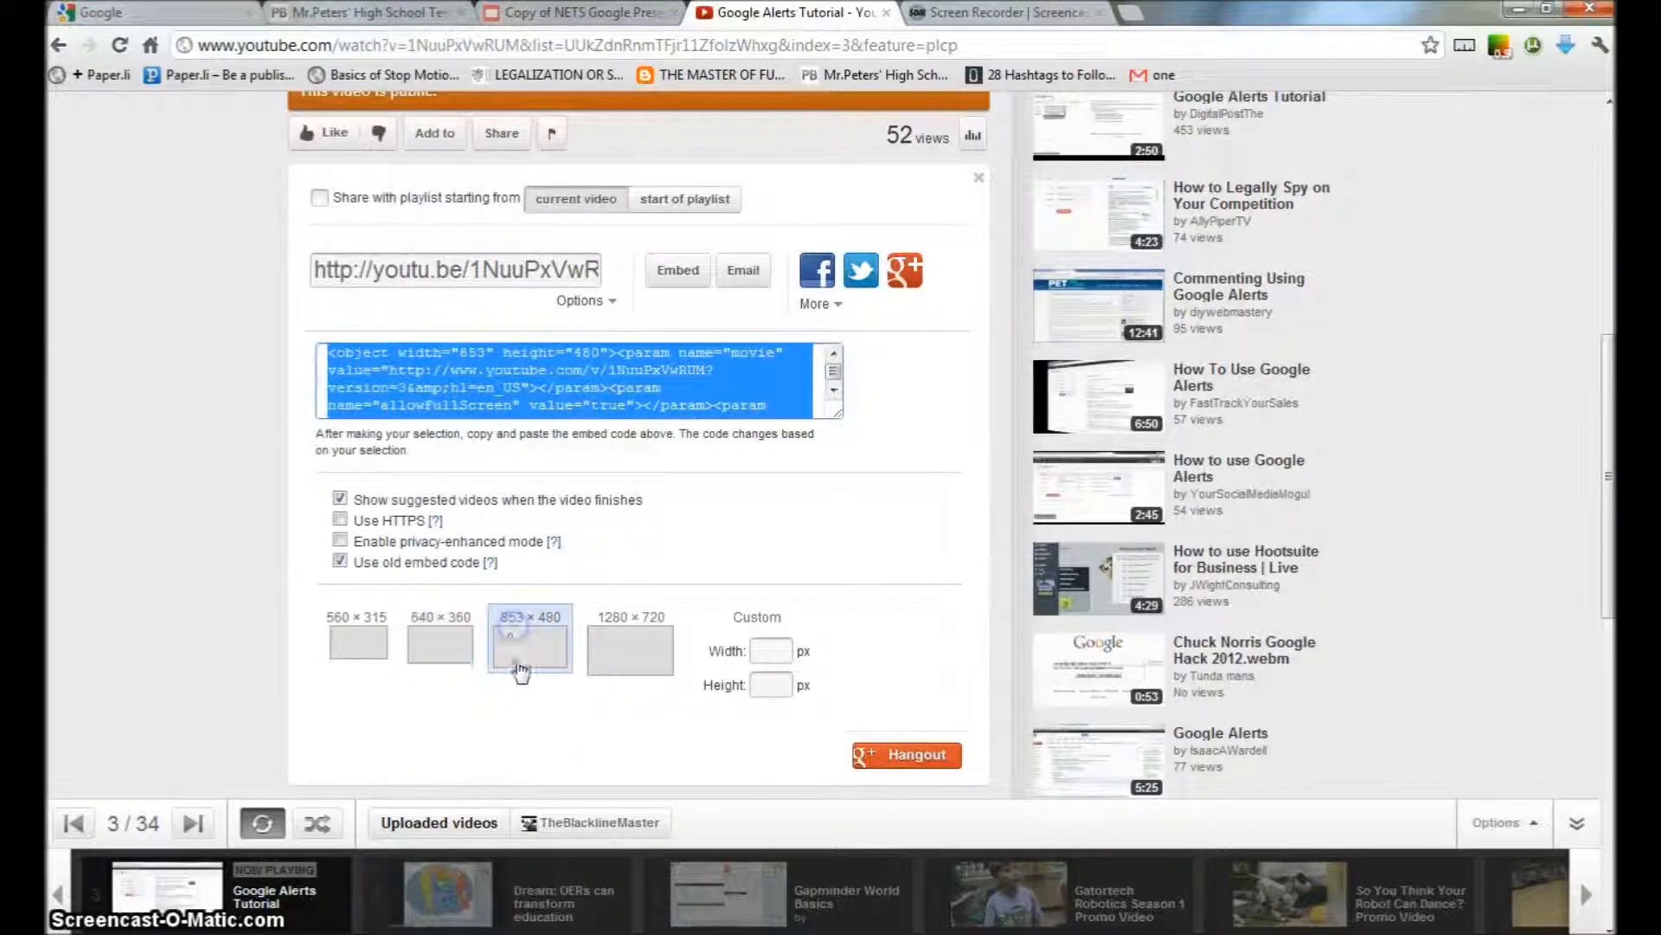
pyautogui.rightClick(461, 378)
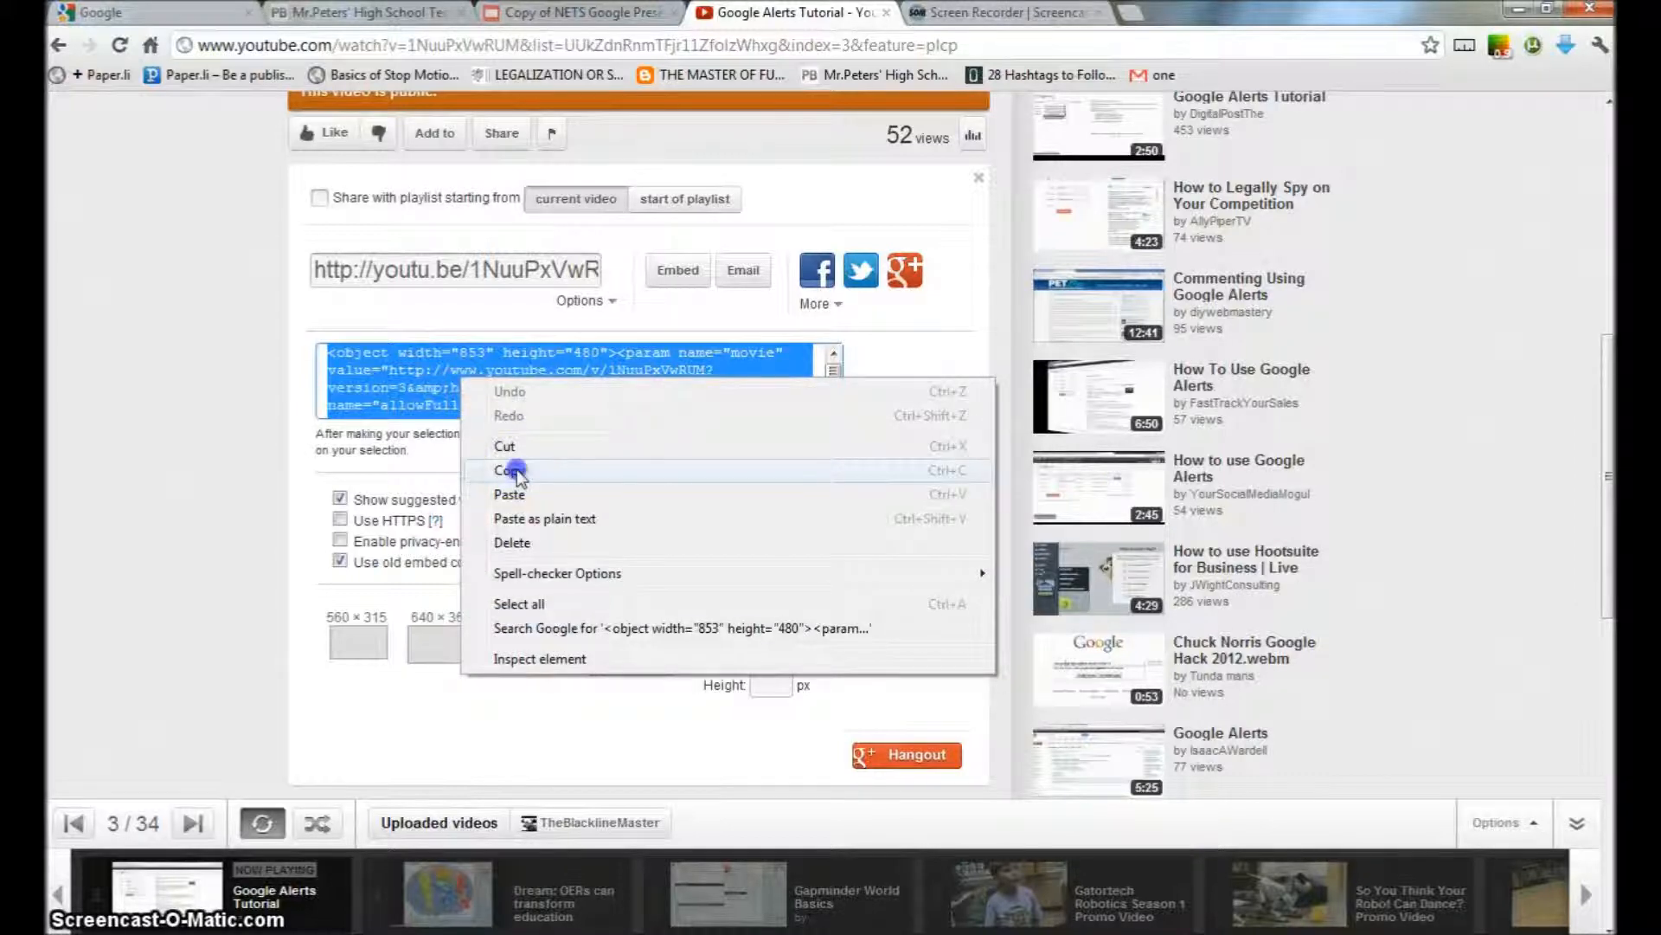
pyautogui.click(510, 471)
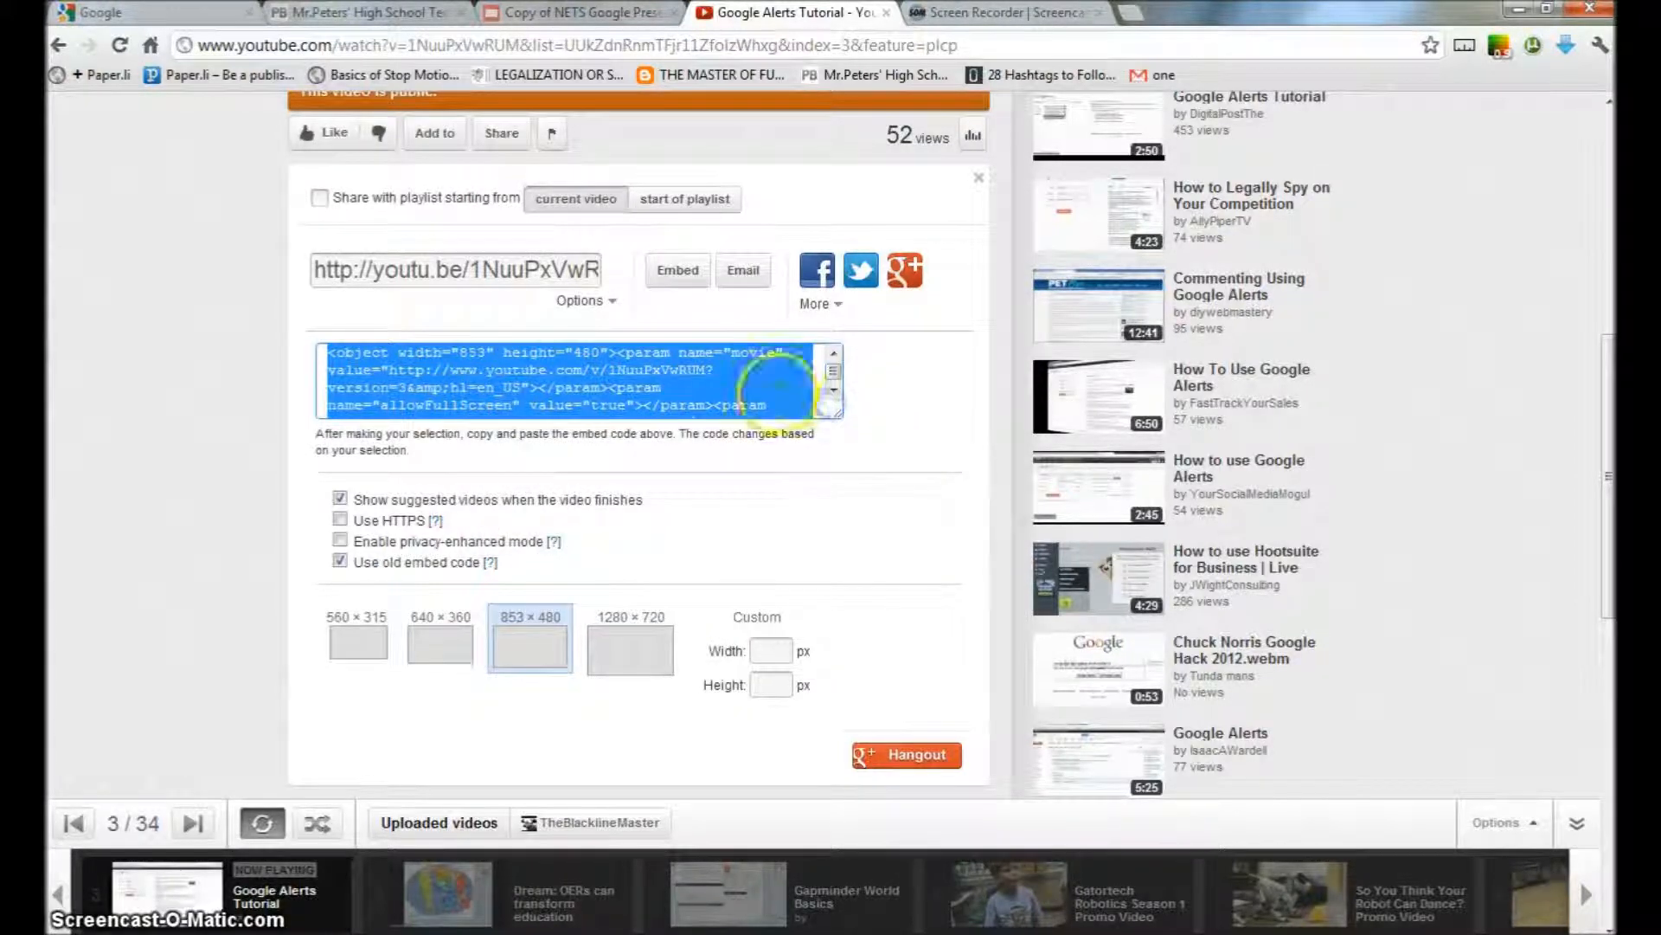
# Step: Return to the Youtube Embed wiki page and start inserting a YouTube video plugin
pyautogui.click(407, 13)
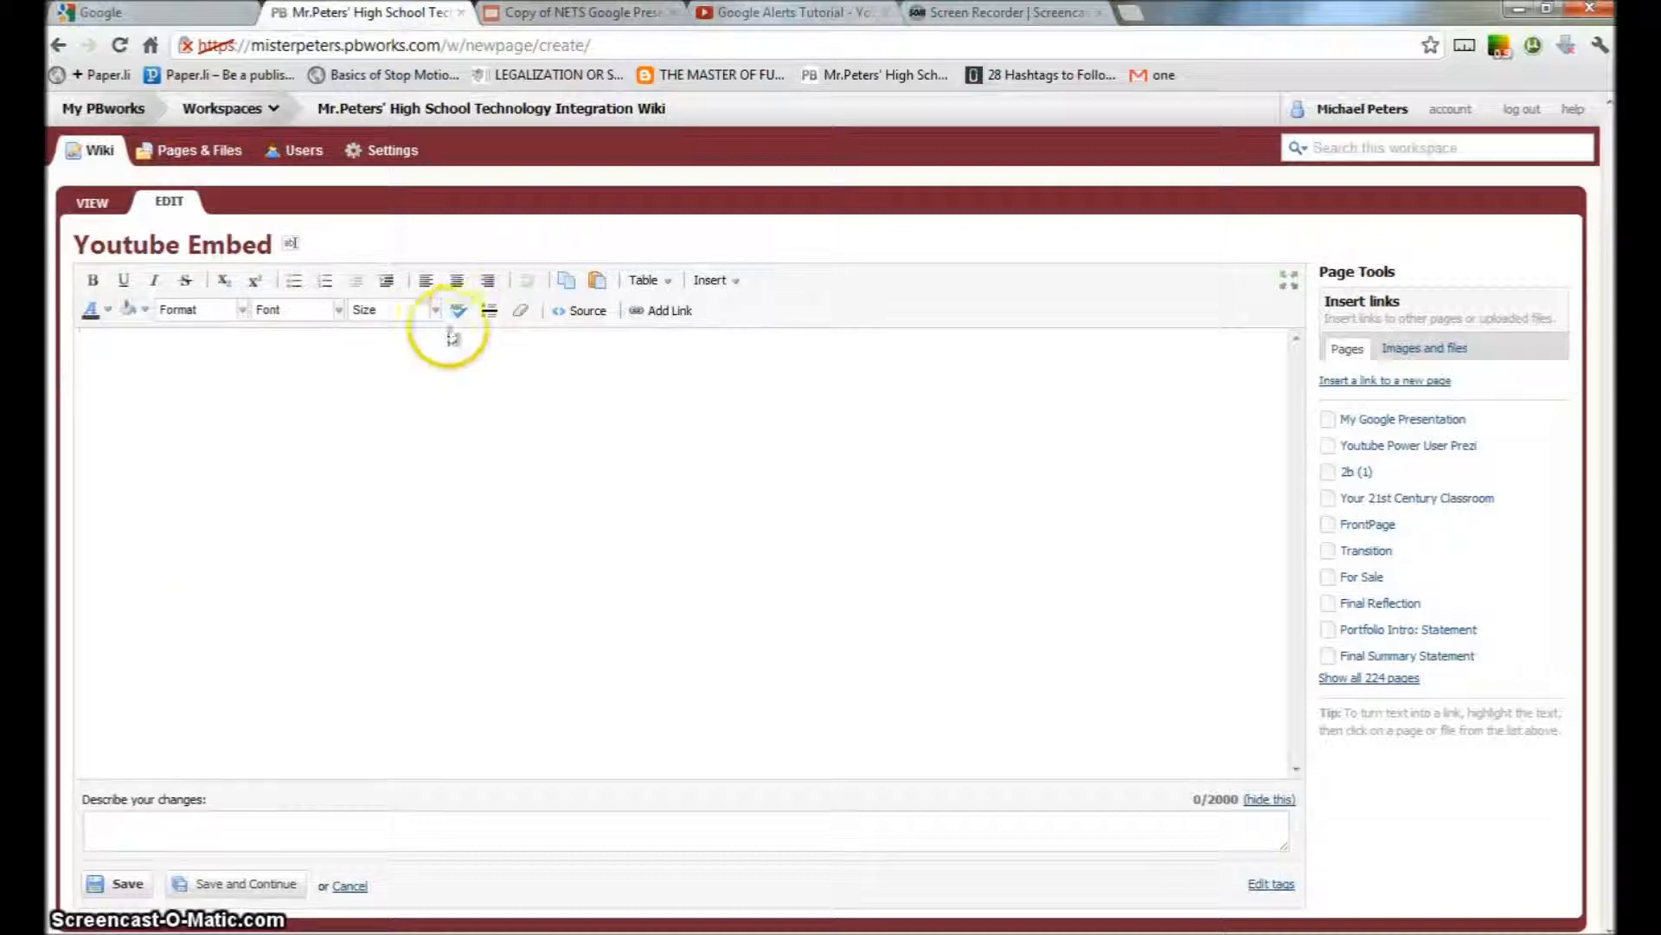
pyautogui.click(705, 281)
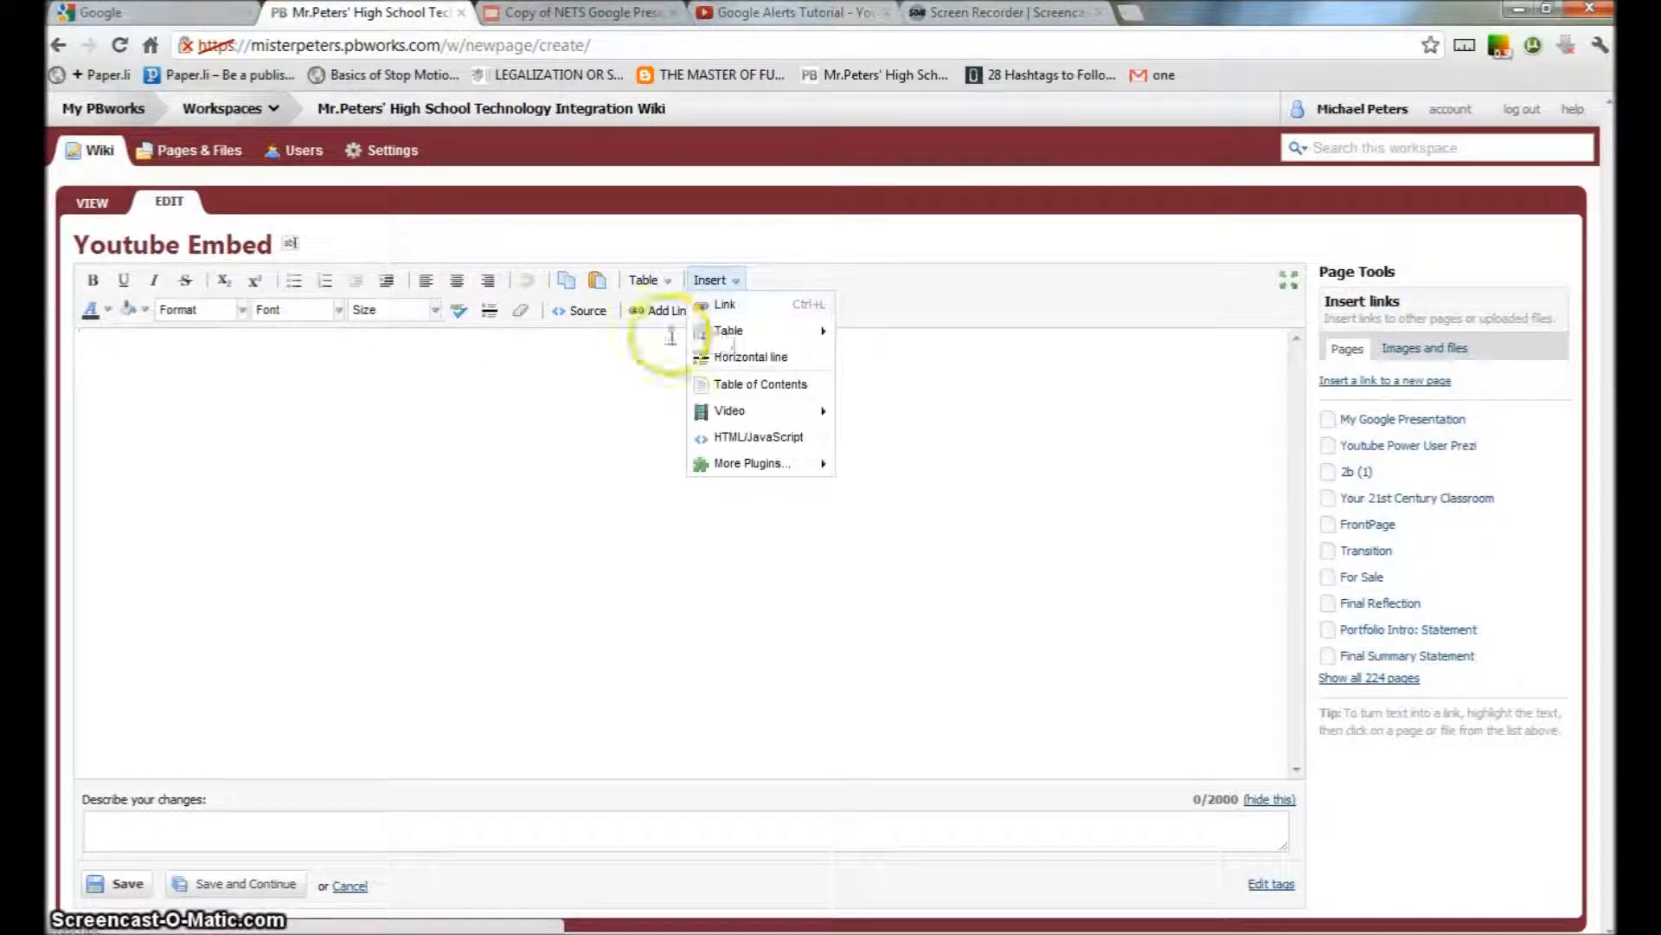
pyautogui.click(729, 410)
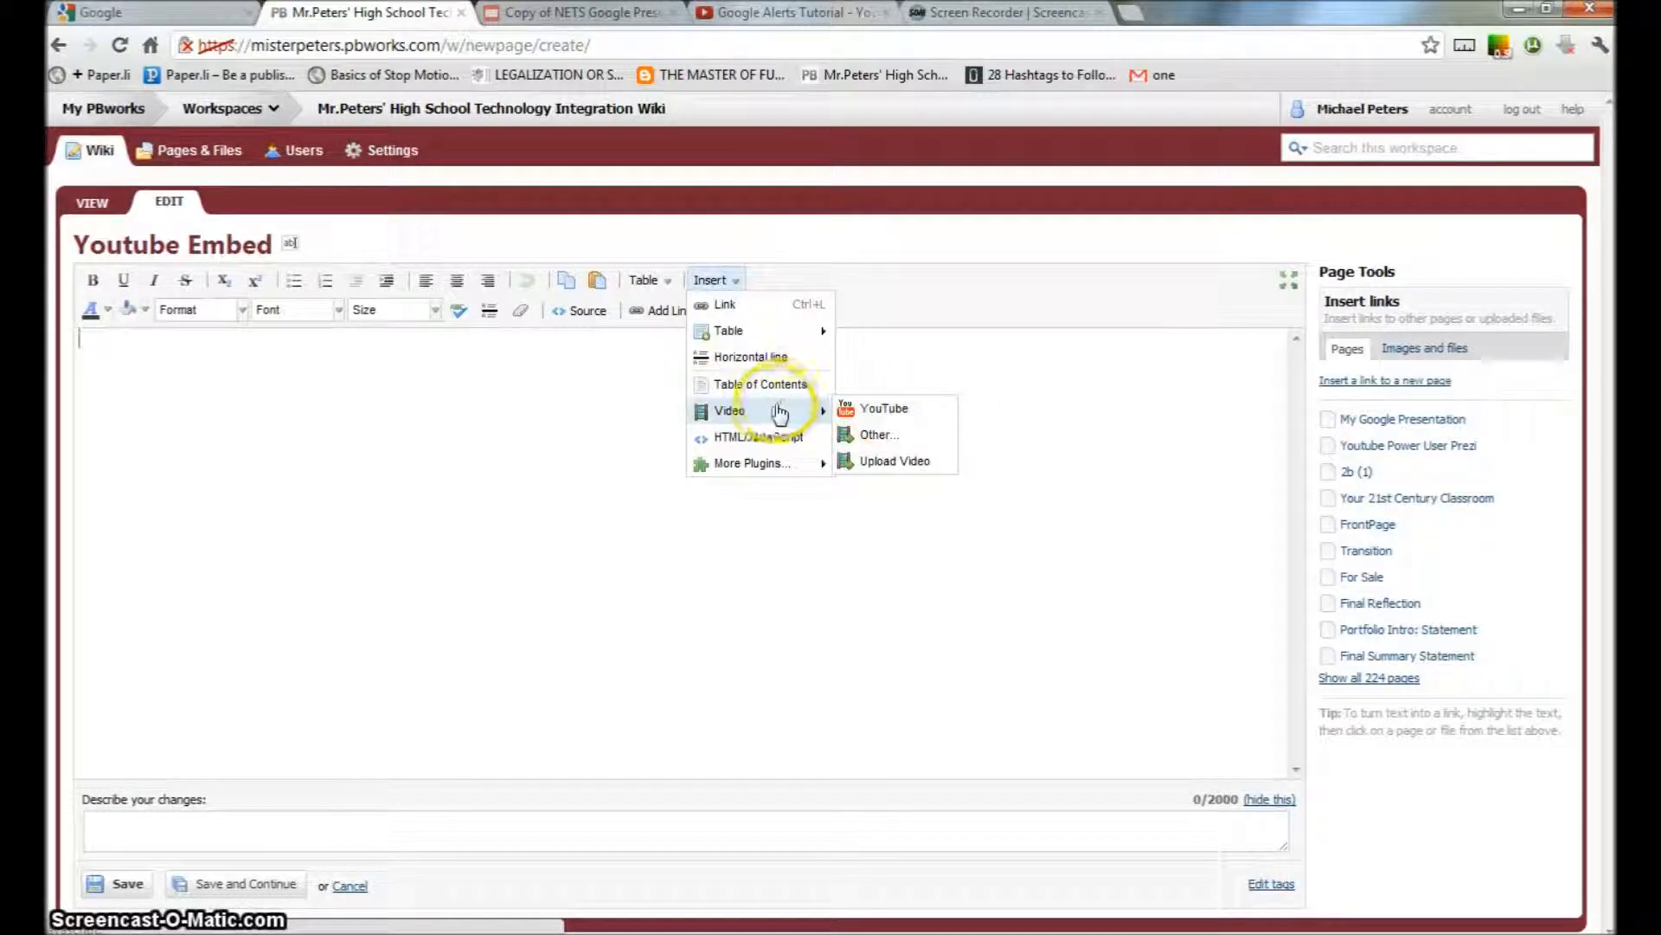
pyautogui.click(851, 415)
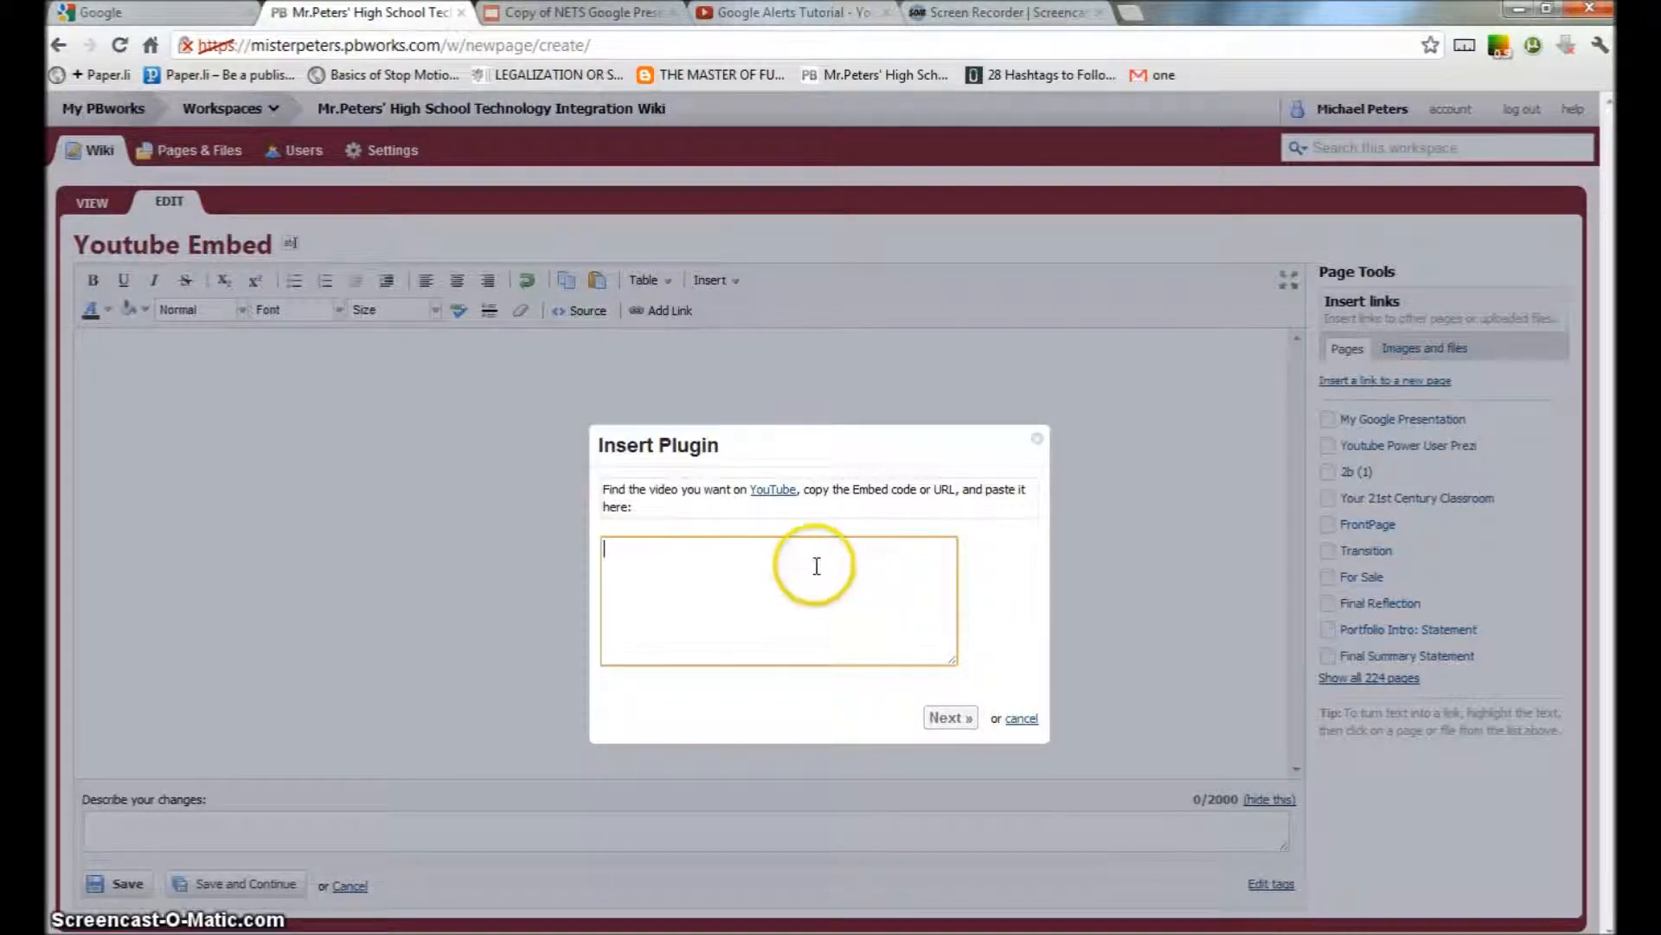
pyautogui.click(604, 567)
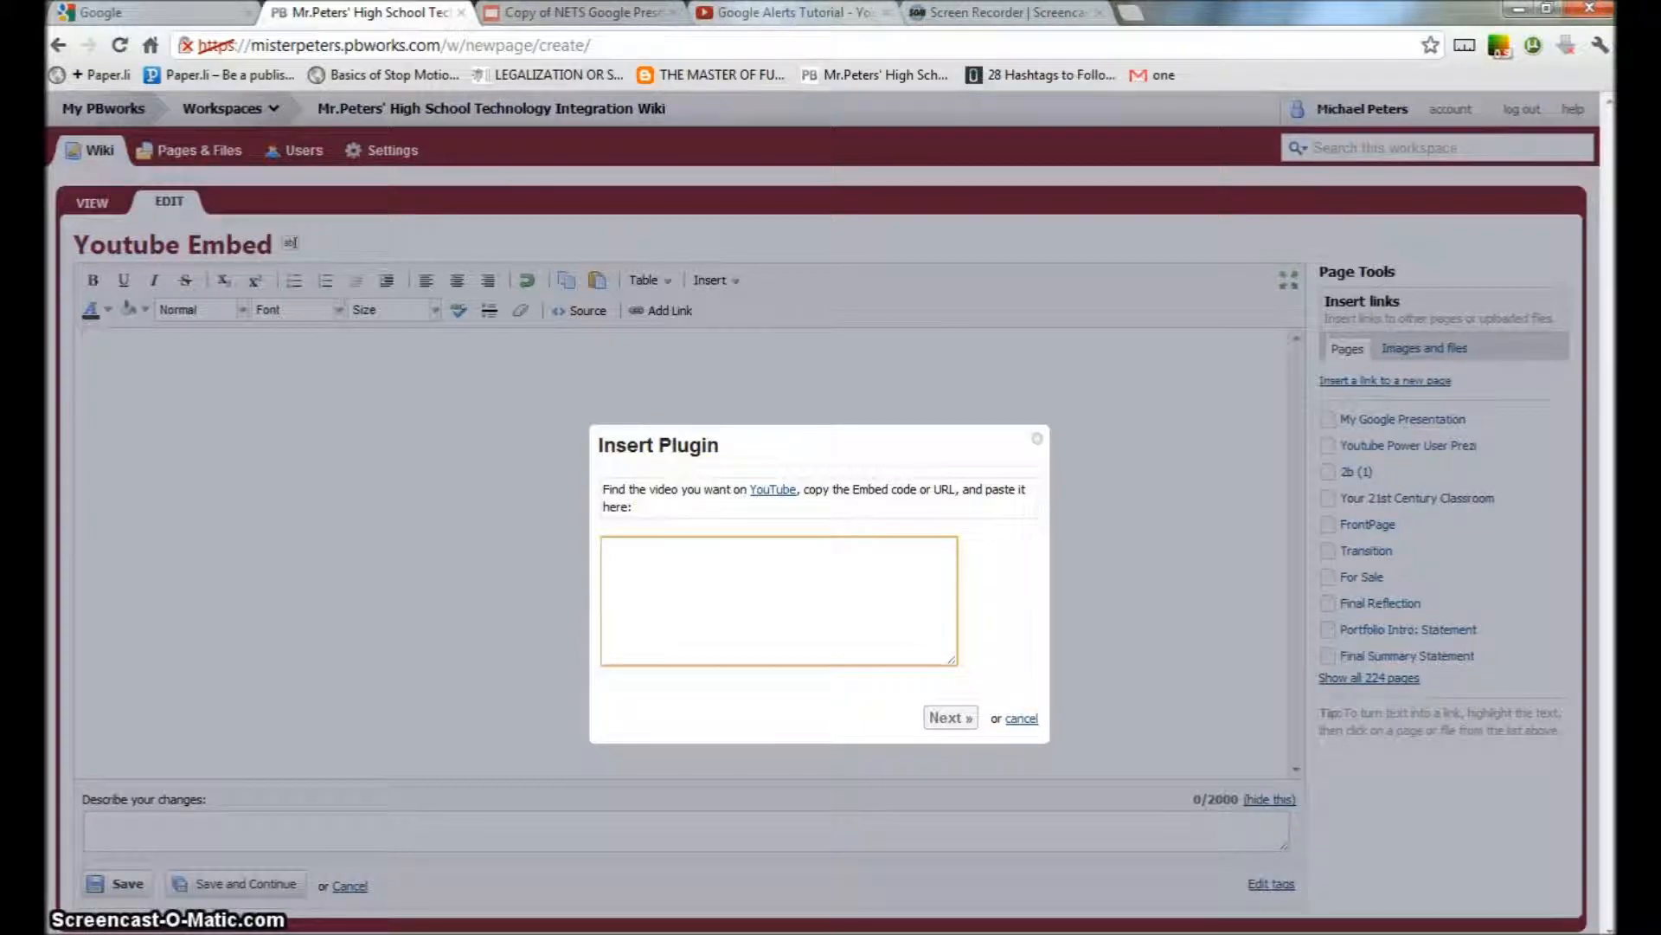
# Step: Look back at the Google Alerts Tutorial video on YouTube and return to the wiki's plugin form
pyautogui.click(779, 12)
pyautogui.scroll(5, 535, 253)
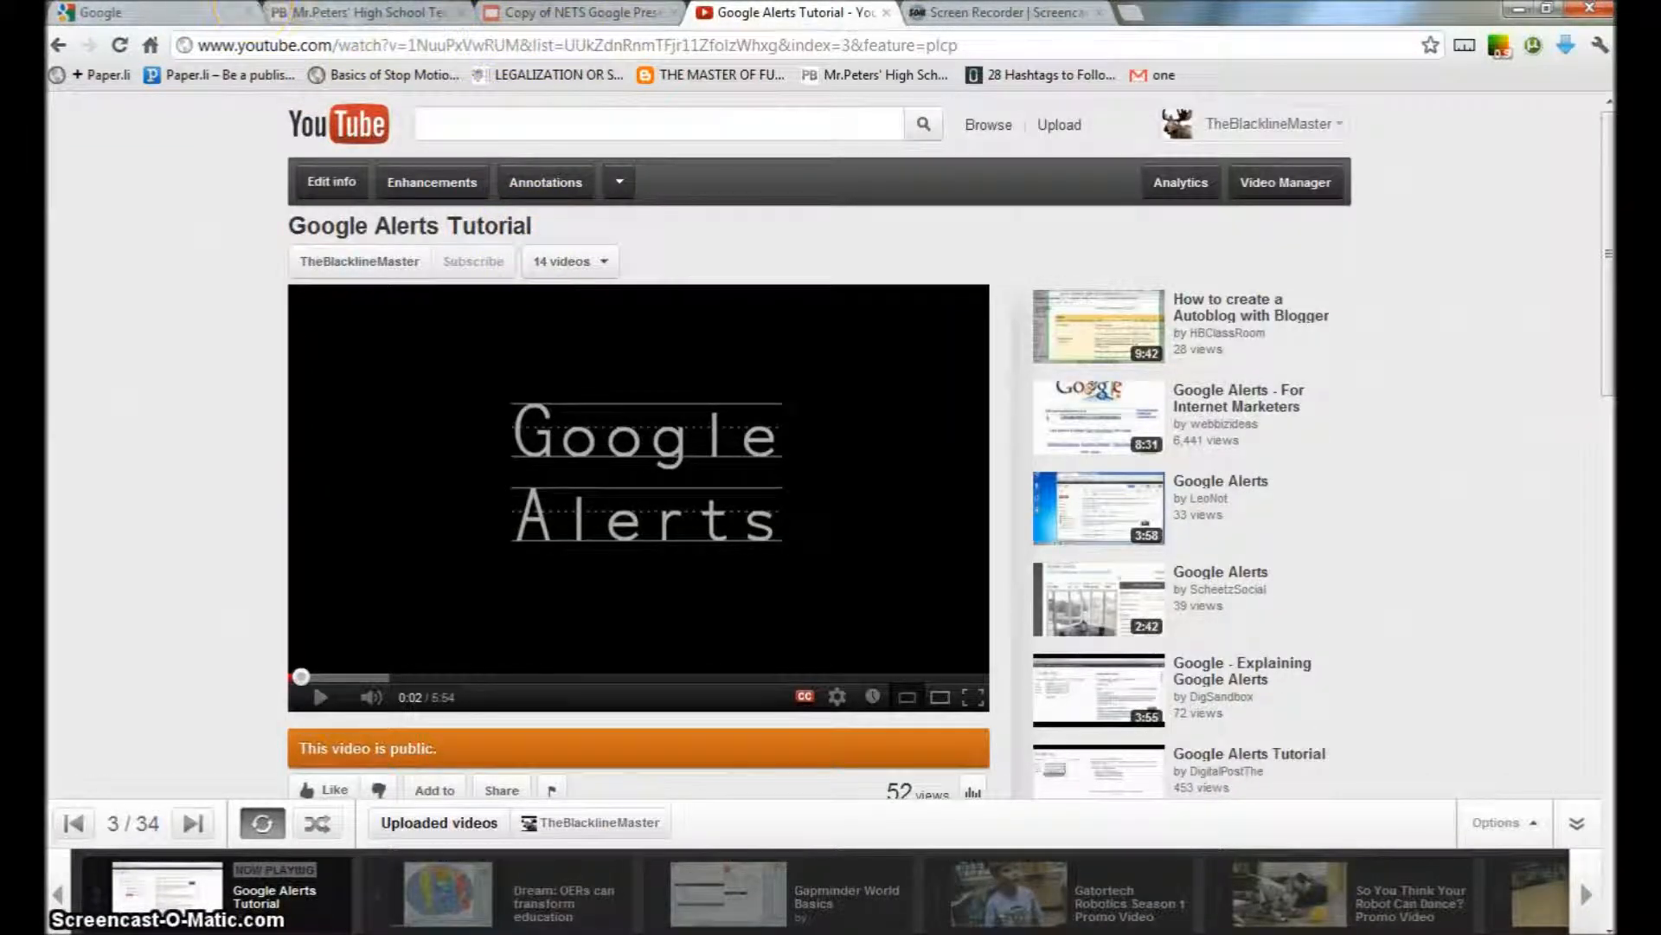
pyautogui.click(536, 9)
pyautogui.click(424, 13)
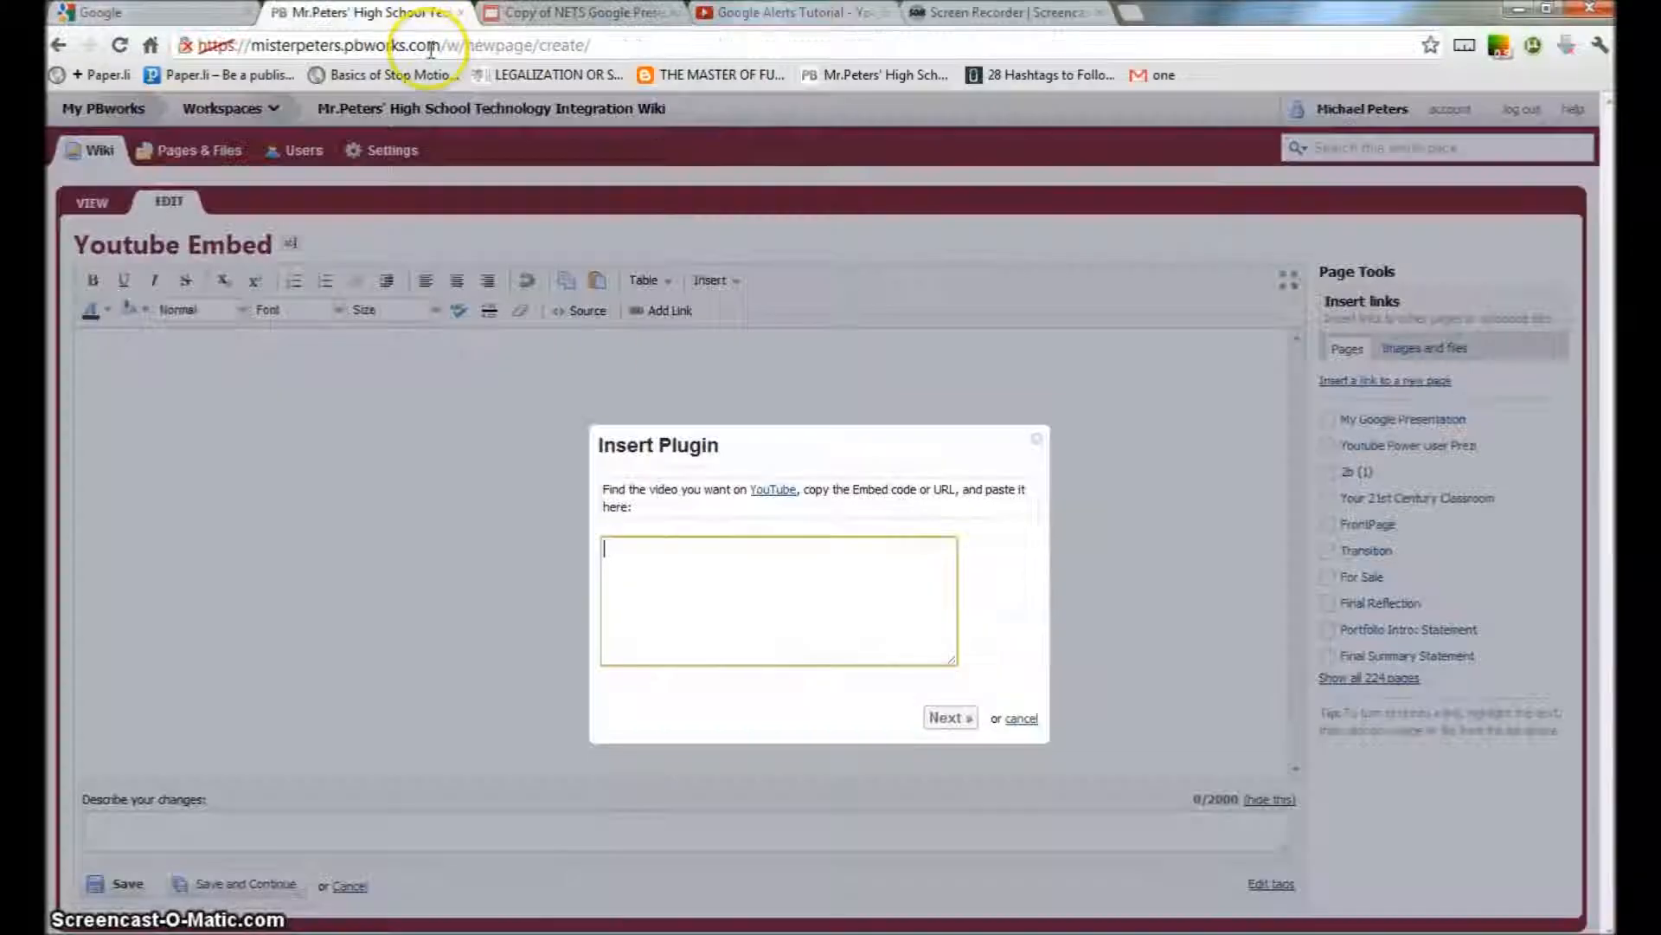
# Step: Paste the copied embed code into the YouTube plugin form, preview the video and insert it into the page
pyautogui.click(693, 571)
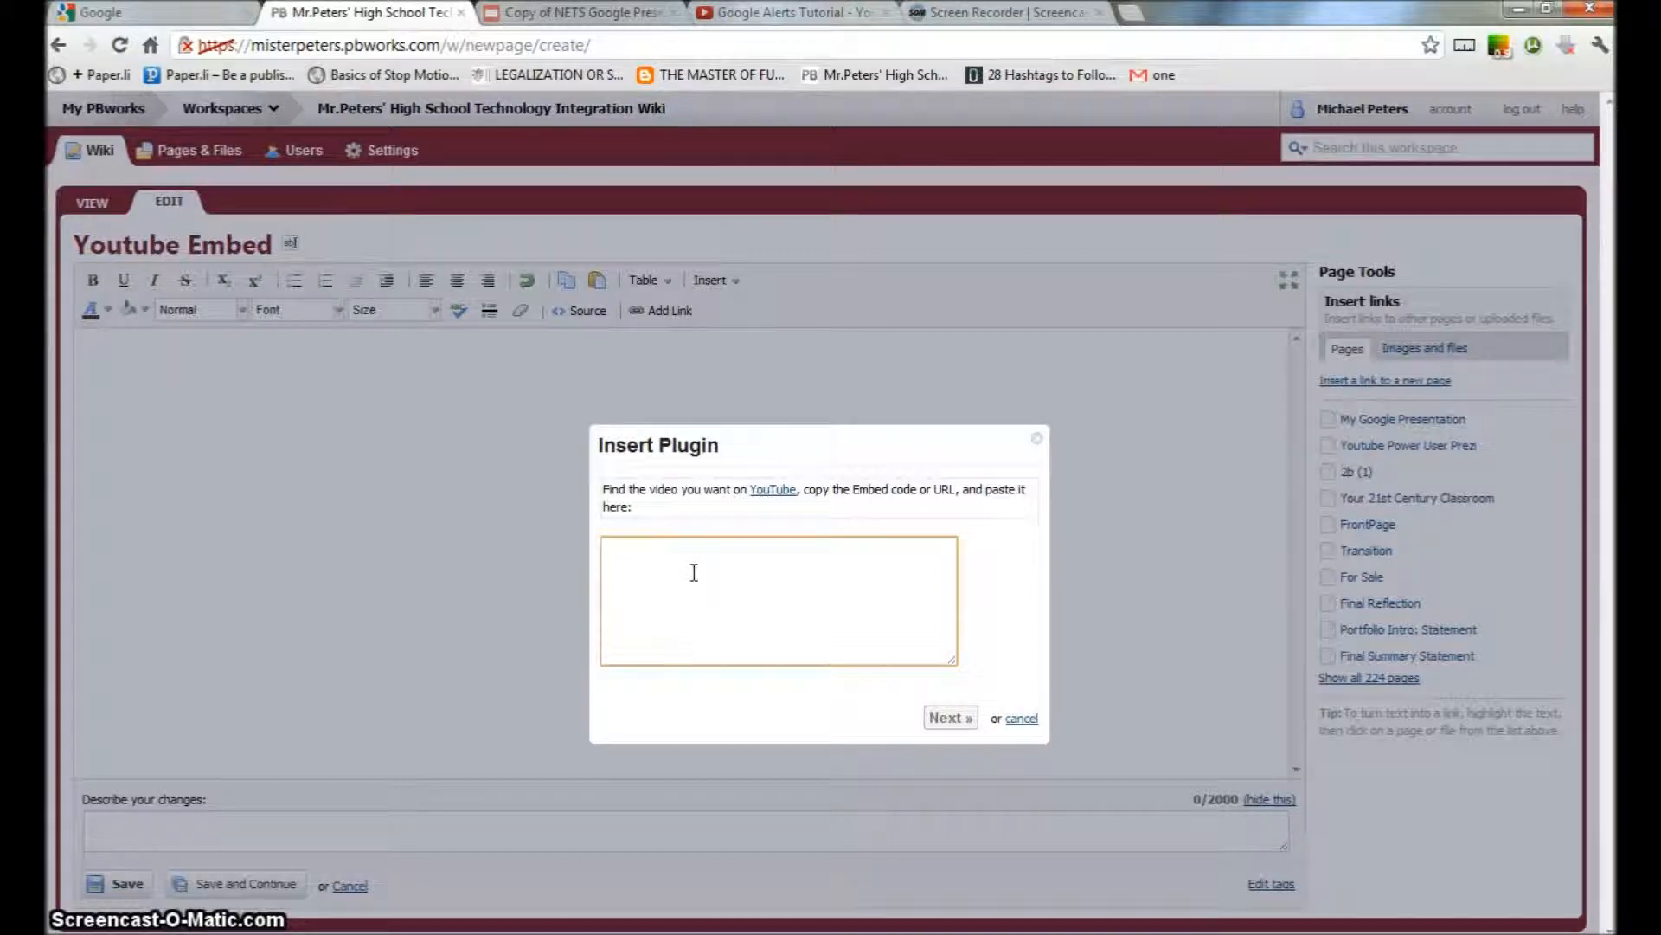
pyautogui.hotkey('ctrl', 'v')
pyautogui.click(803, 637)
pyautogui.click(950, 718)
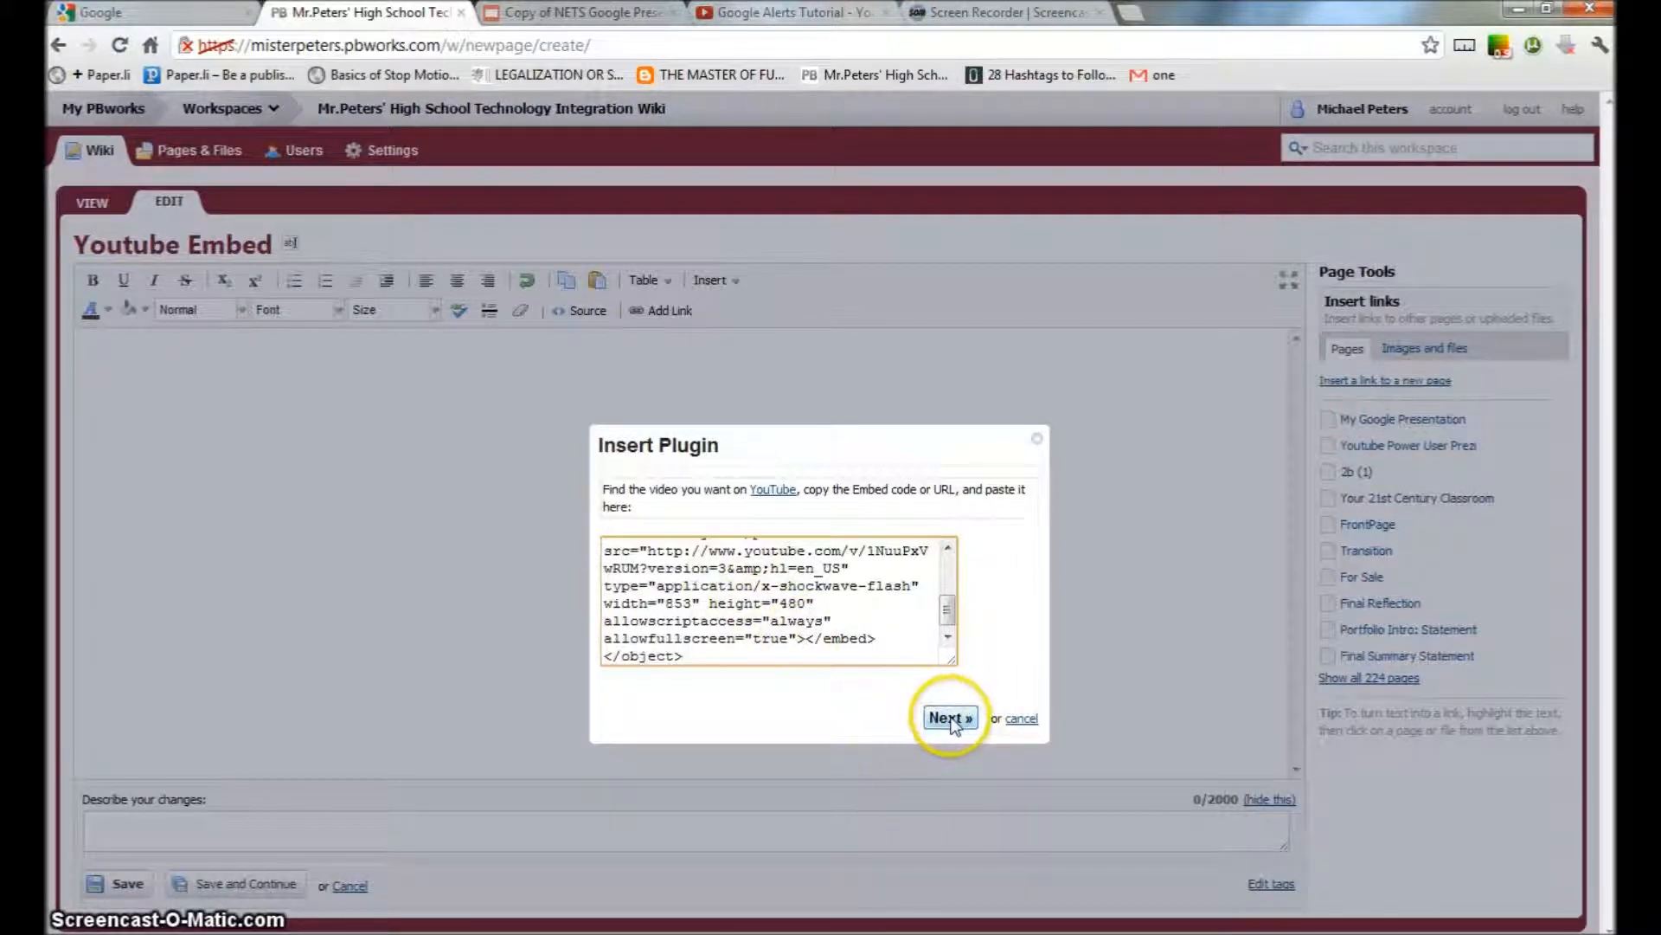
pyautogui.click(951, 718)
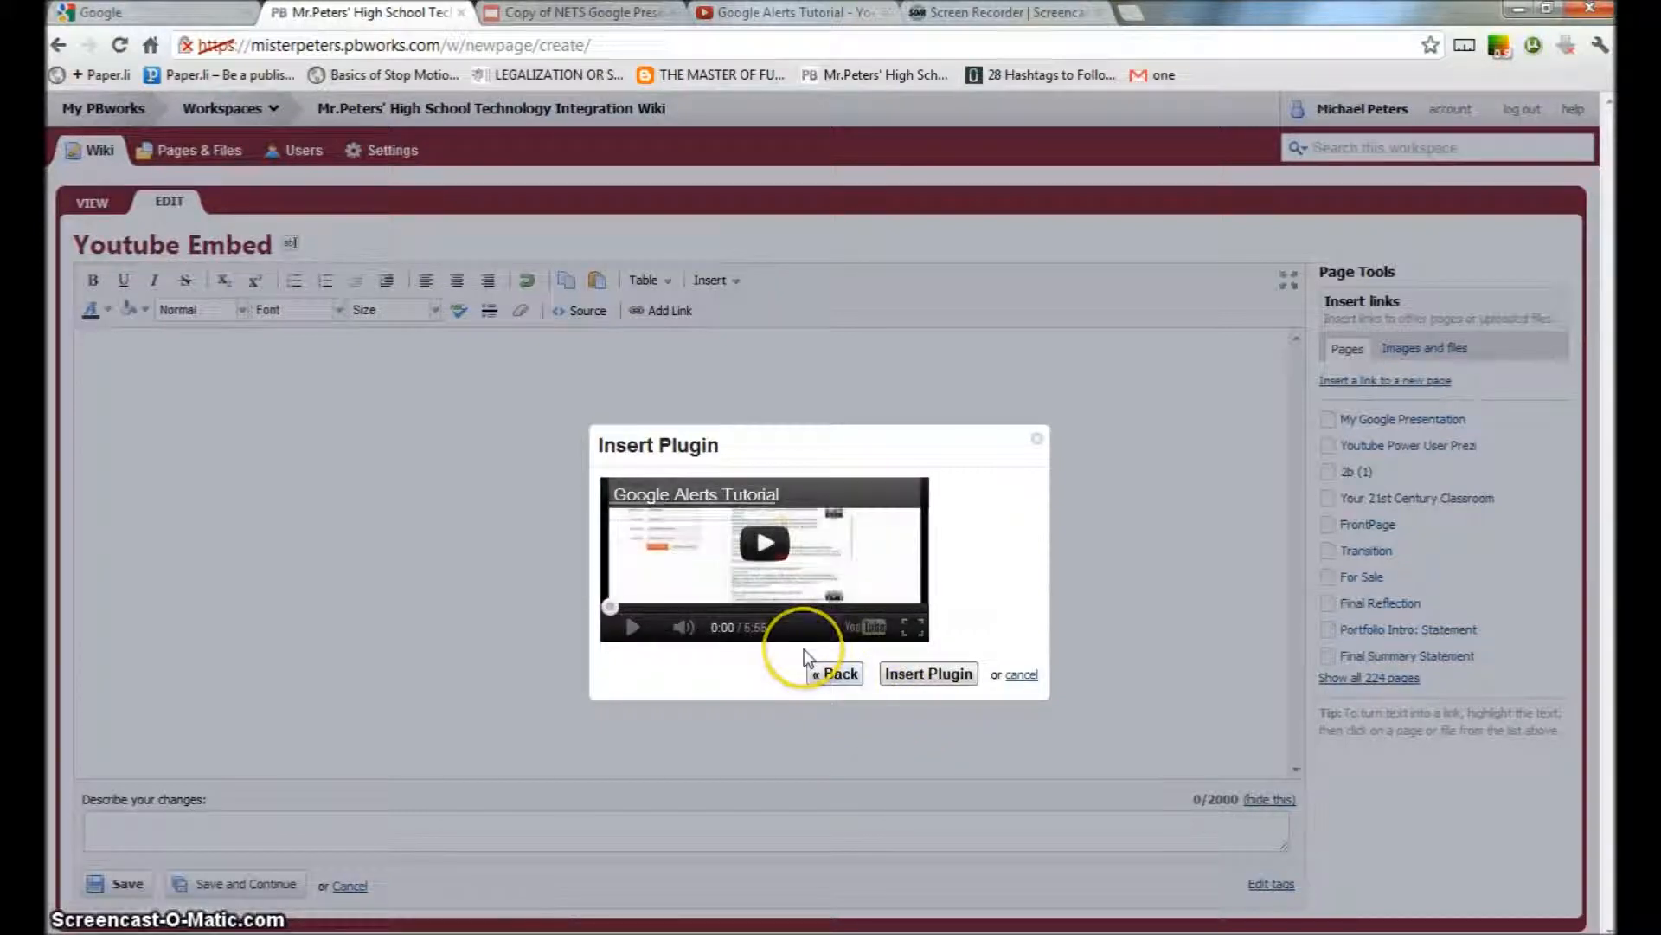
pyautogui.click(895, 677)
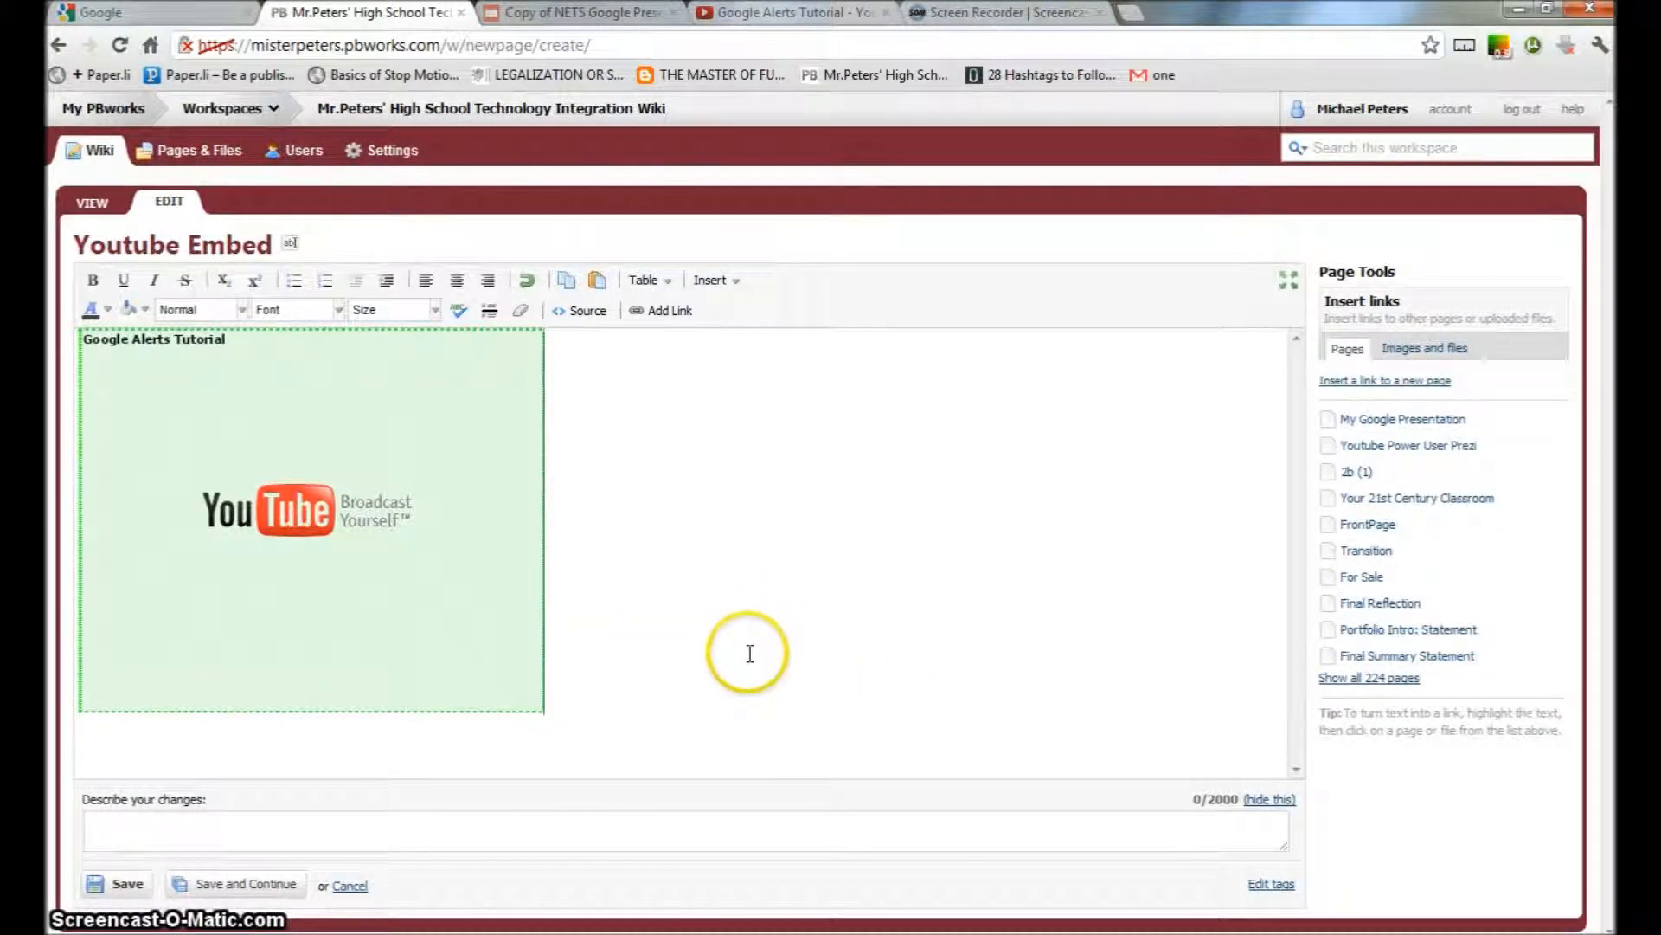
# Step: Save the Youtube Embed page, play the embedded video briefly and pause it
pyautogui.click(117, 882)
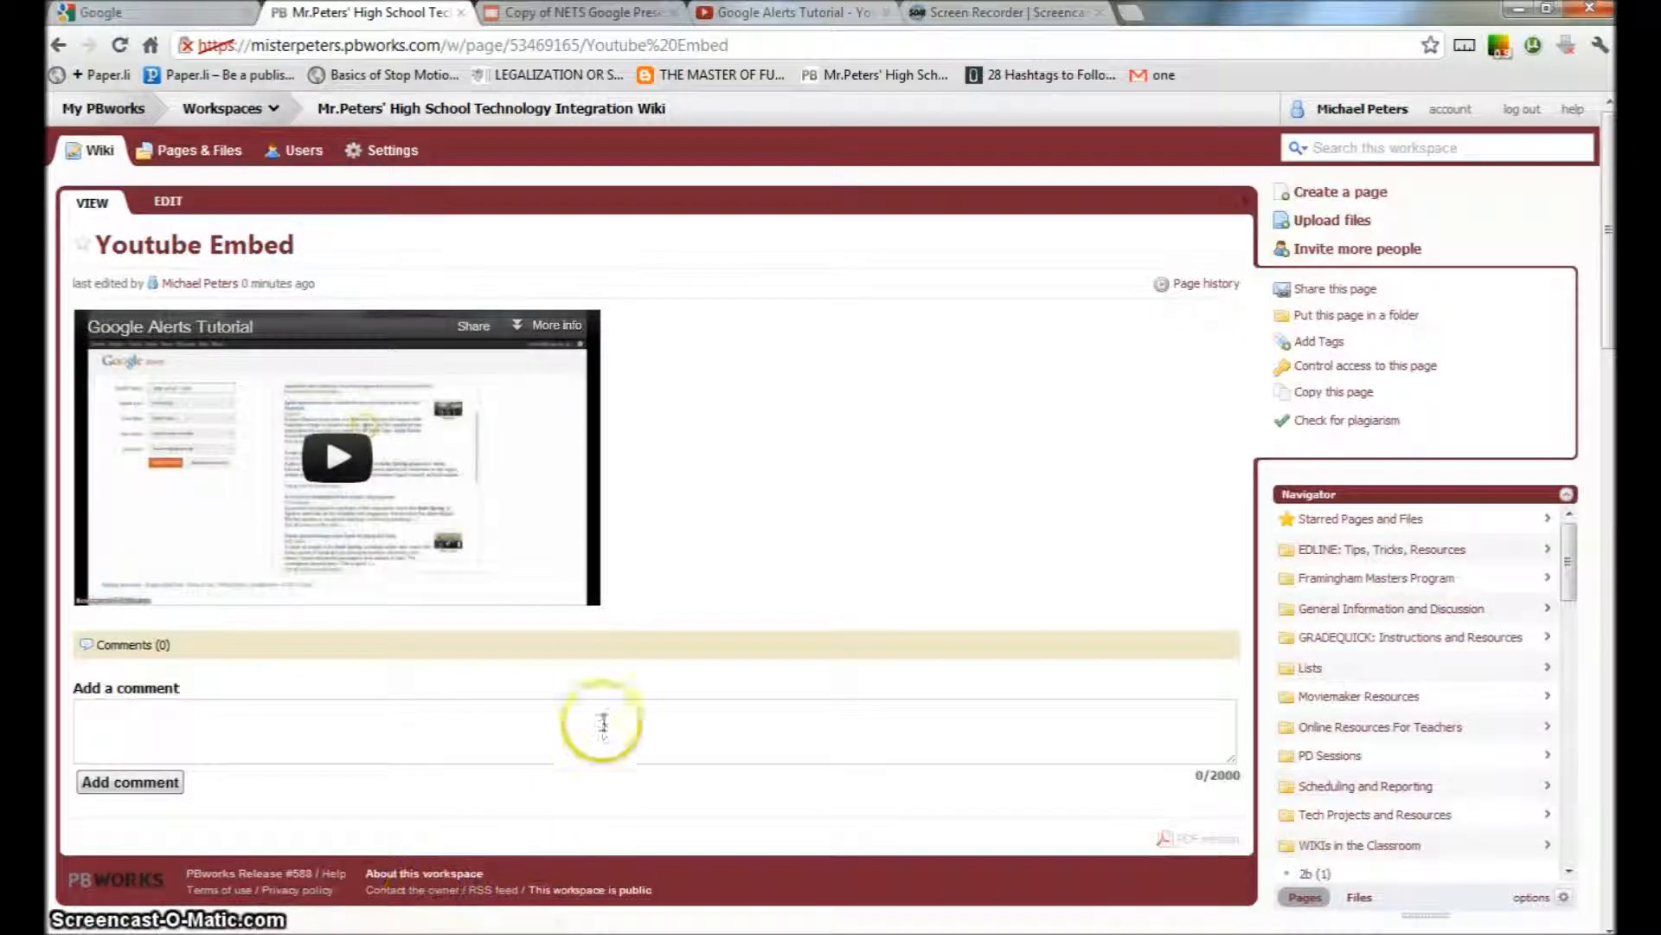
pyautogui.scroll(-2, 661, 561)
pyautogui.click(337, 348)
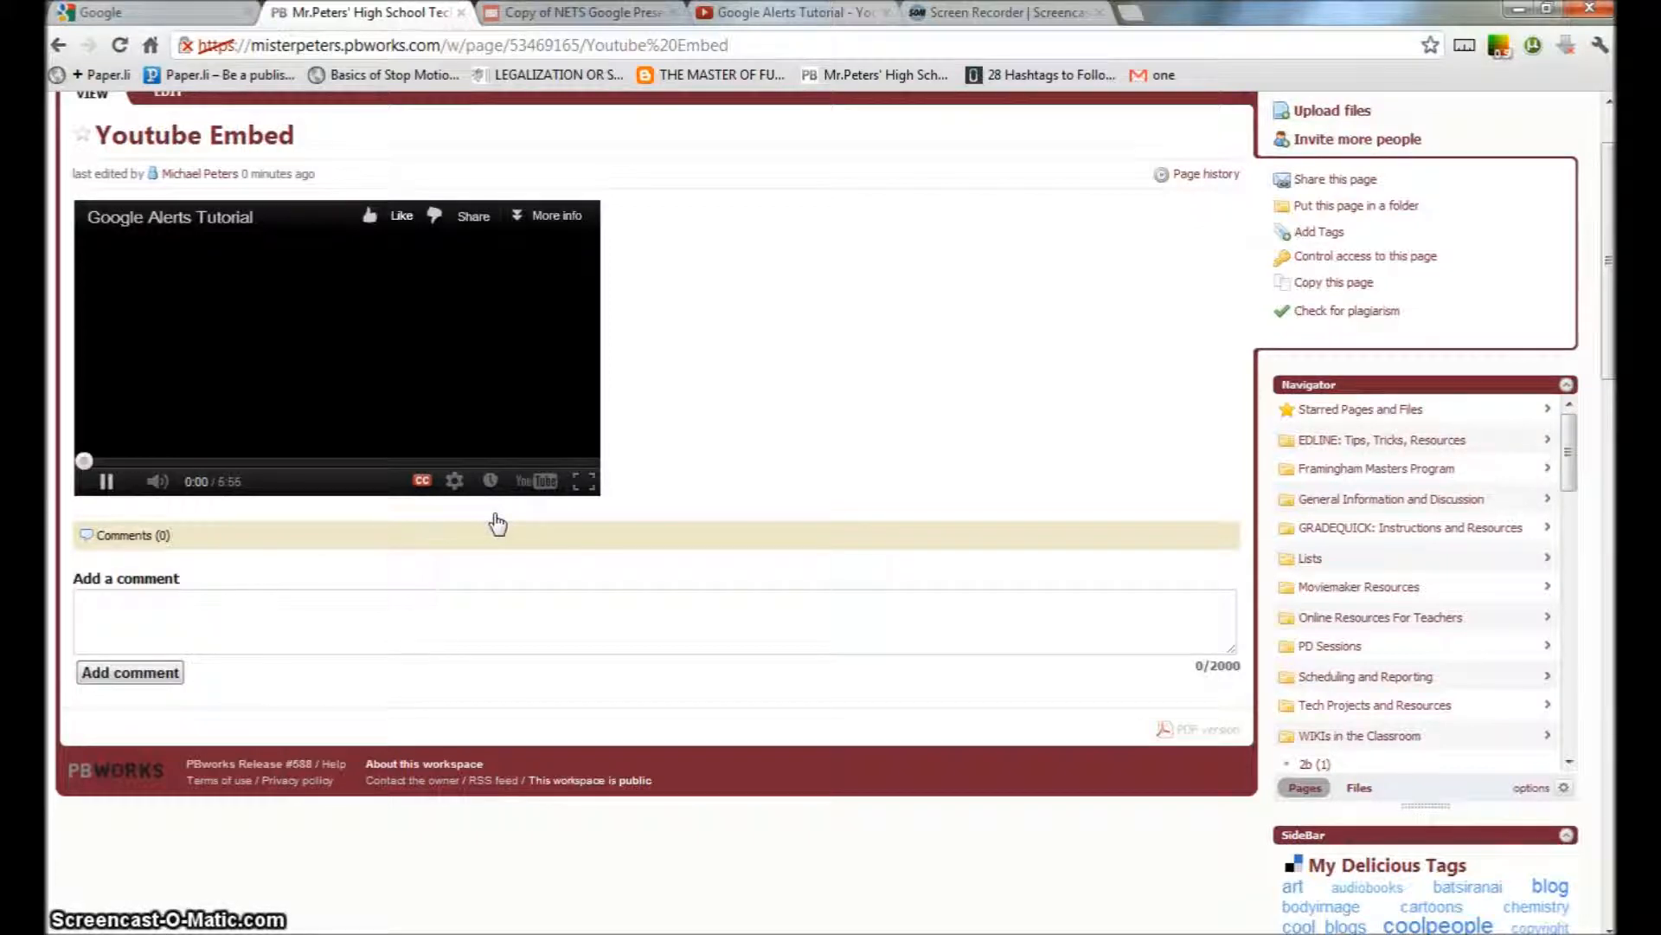
pyautogui.click(216, 467)
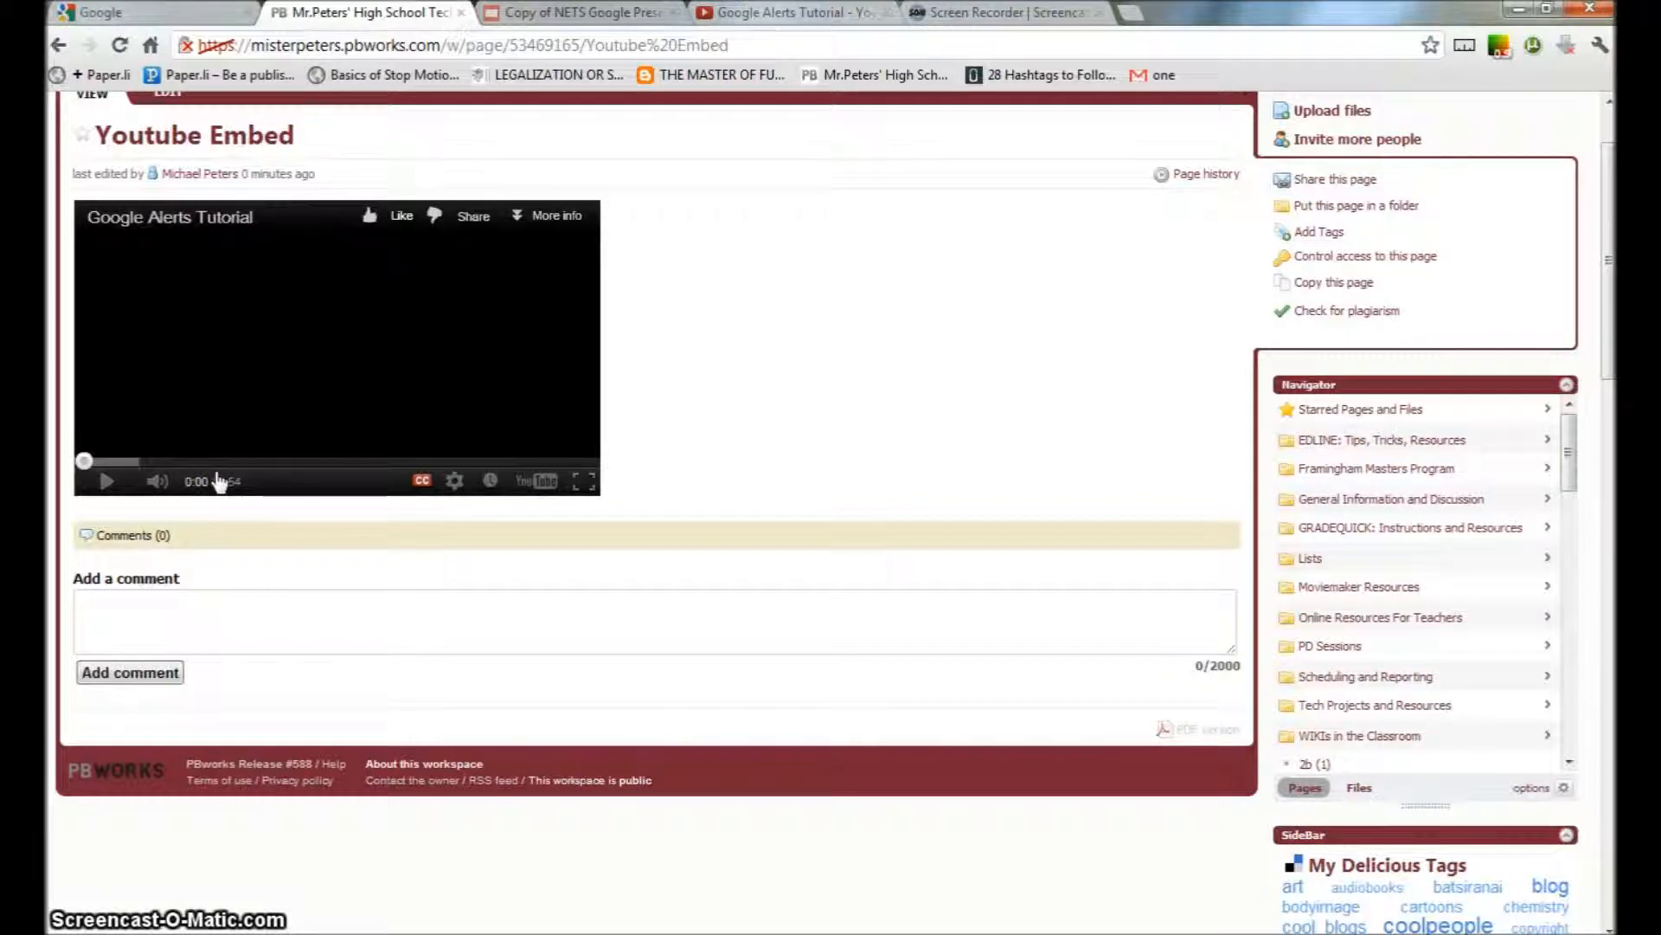
pyautogui.scroll(2, 156, 415)
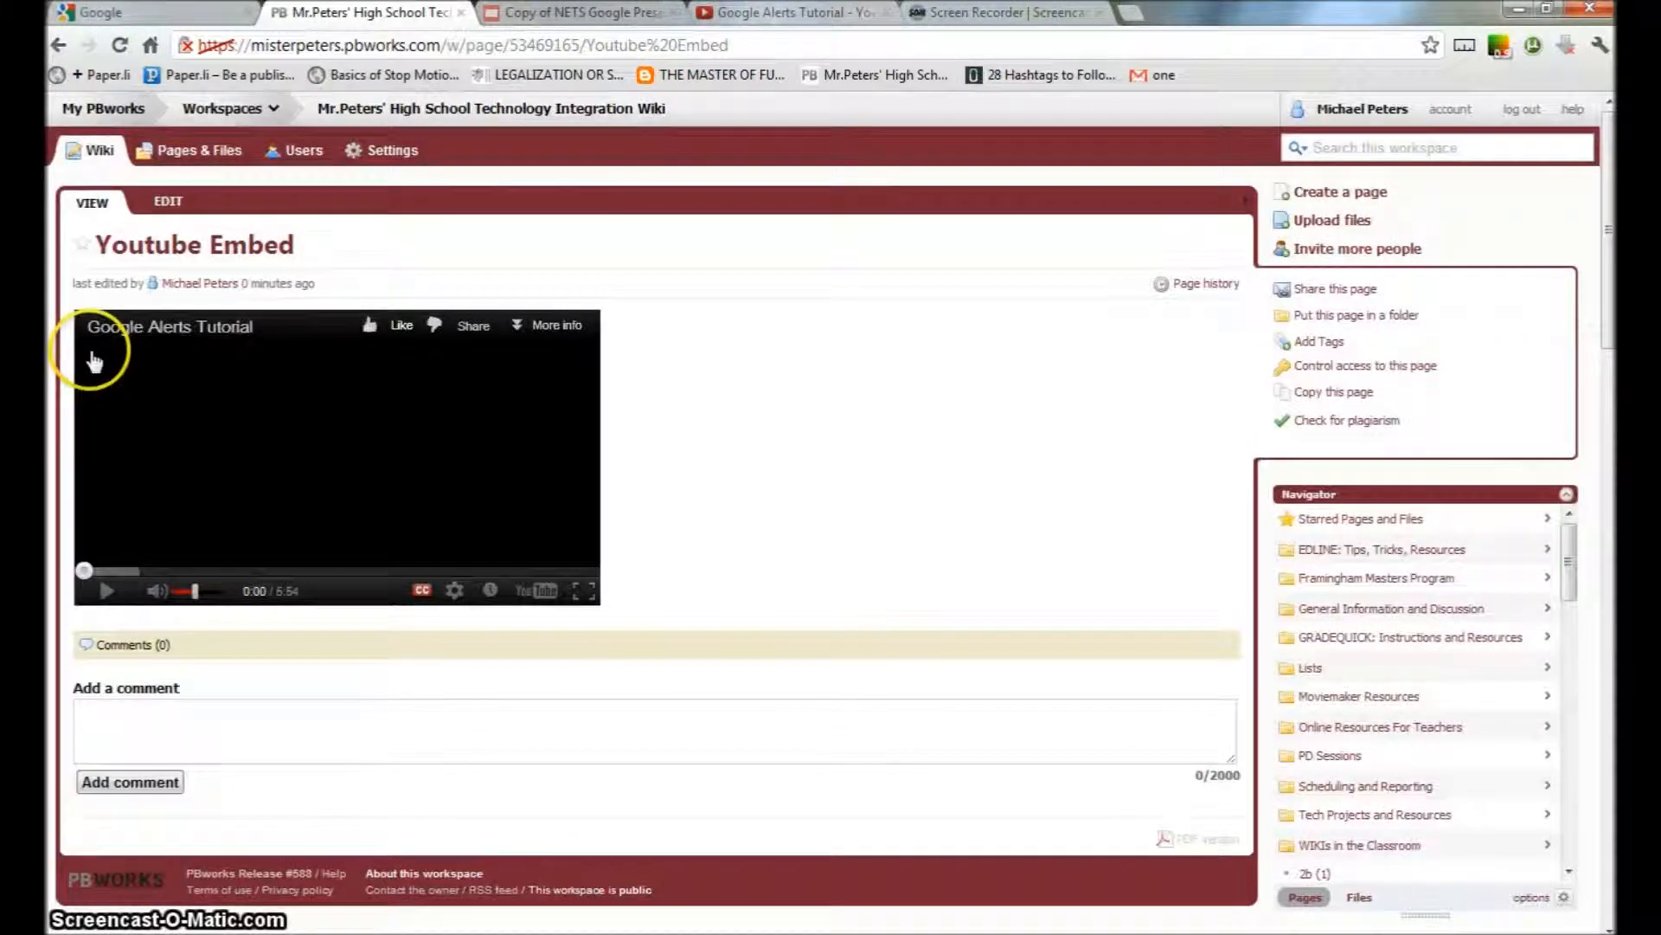
# Step: Reopen the Youtube Embed page for editing and delete the YouTube video placeholder
pyautogui.click(161, 204)
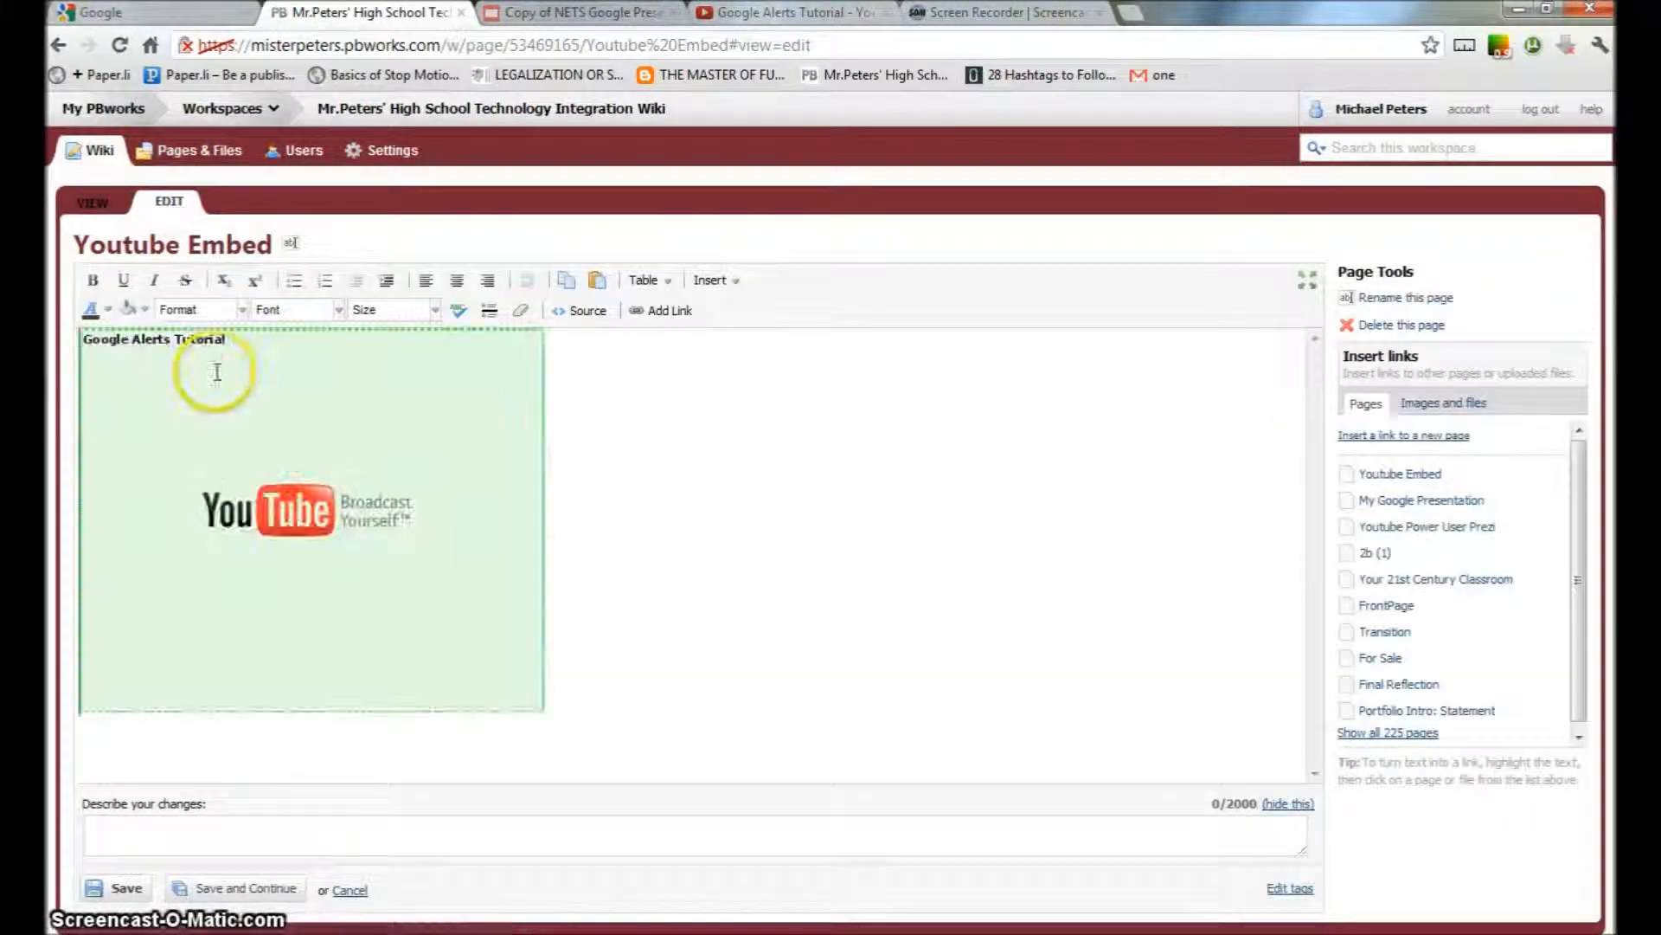
pyautogui.click(215, 378)
pyautogui.press('Delete')
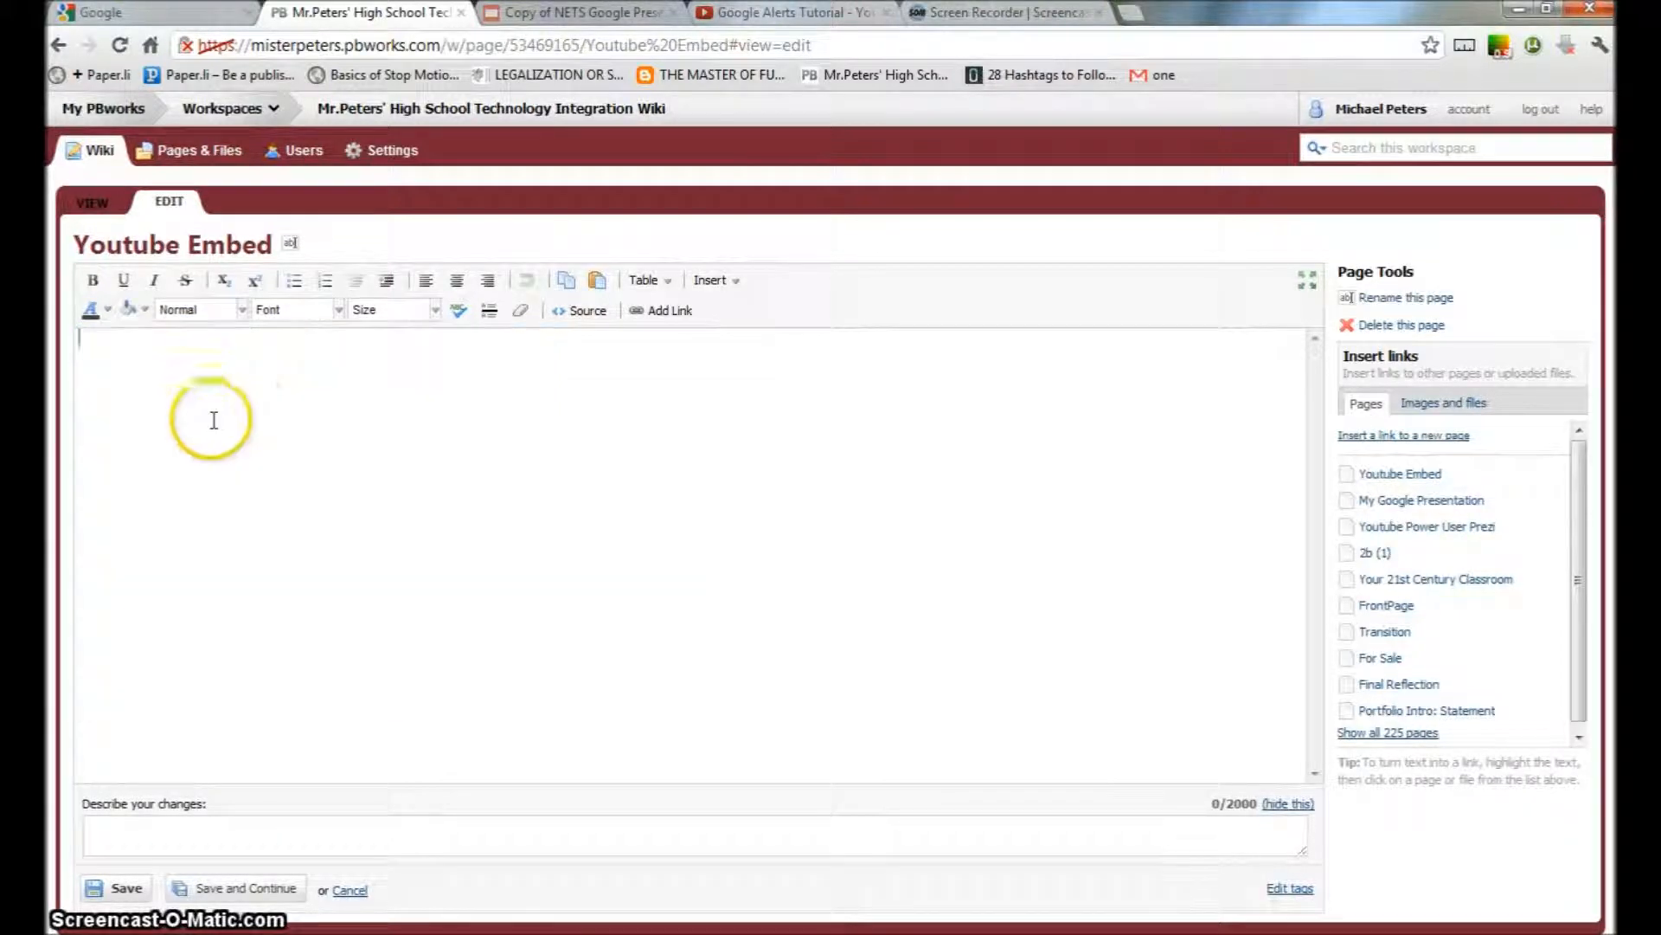
# Step: Insert an HTML/JavaScript plugin containing the copied 853 × 480 embed code into the empty page
pyautogui.click(711, 281)
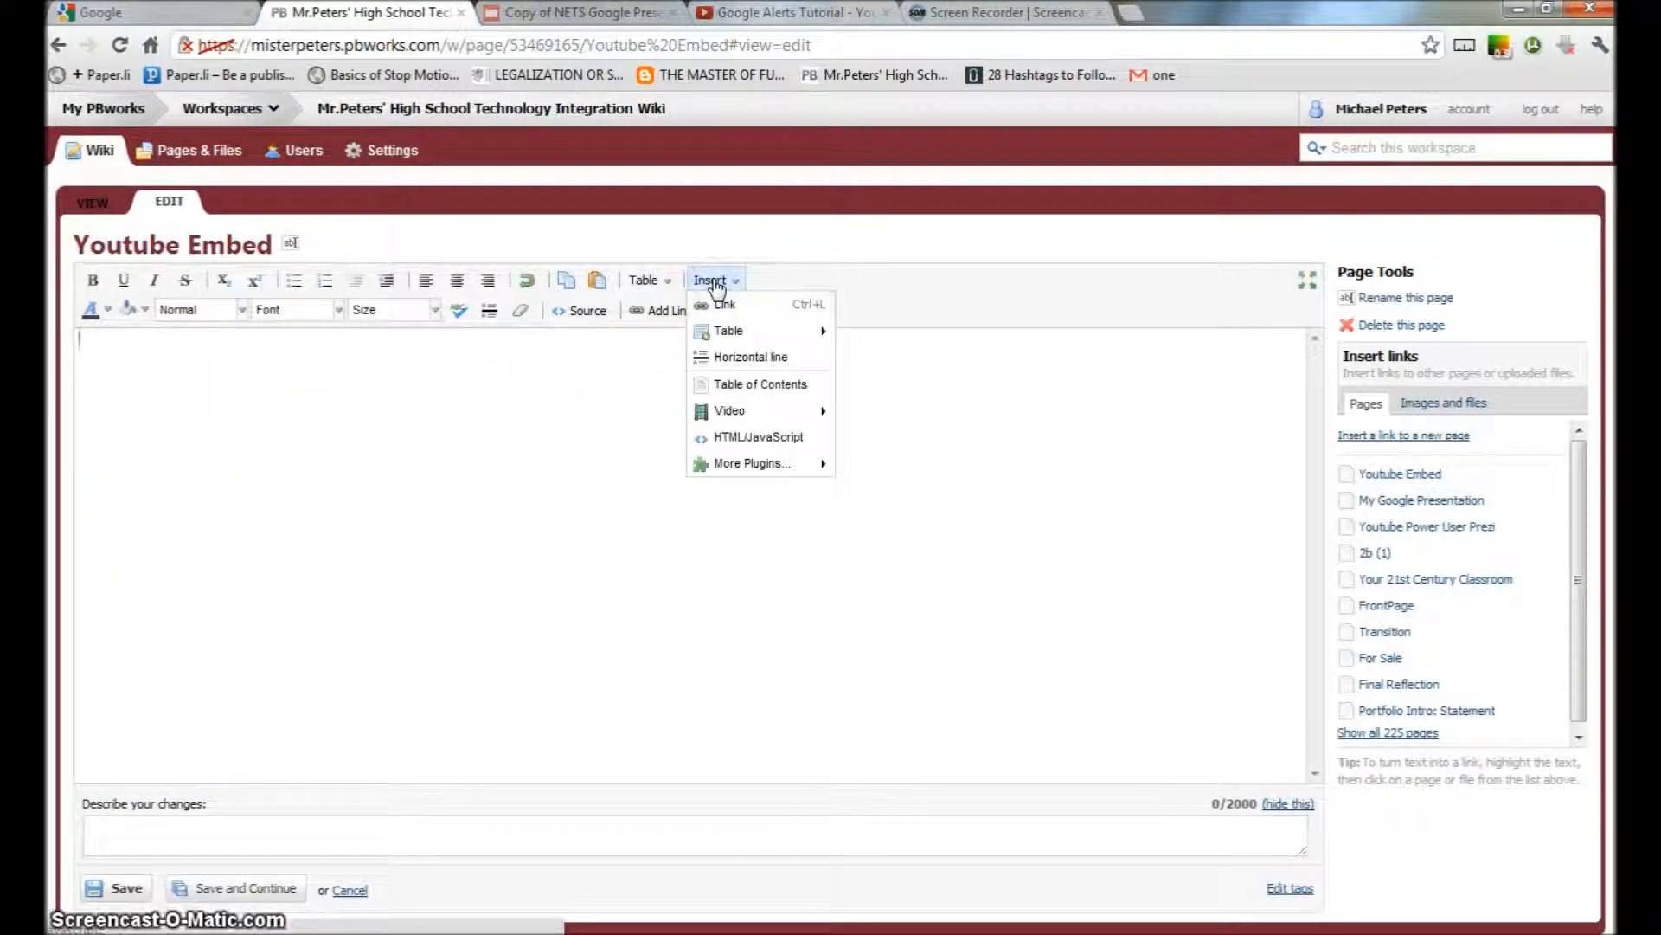
pyautogui.click(756, 438)
pyautogui.click(647, 559)
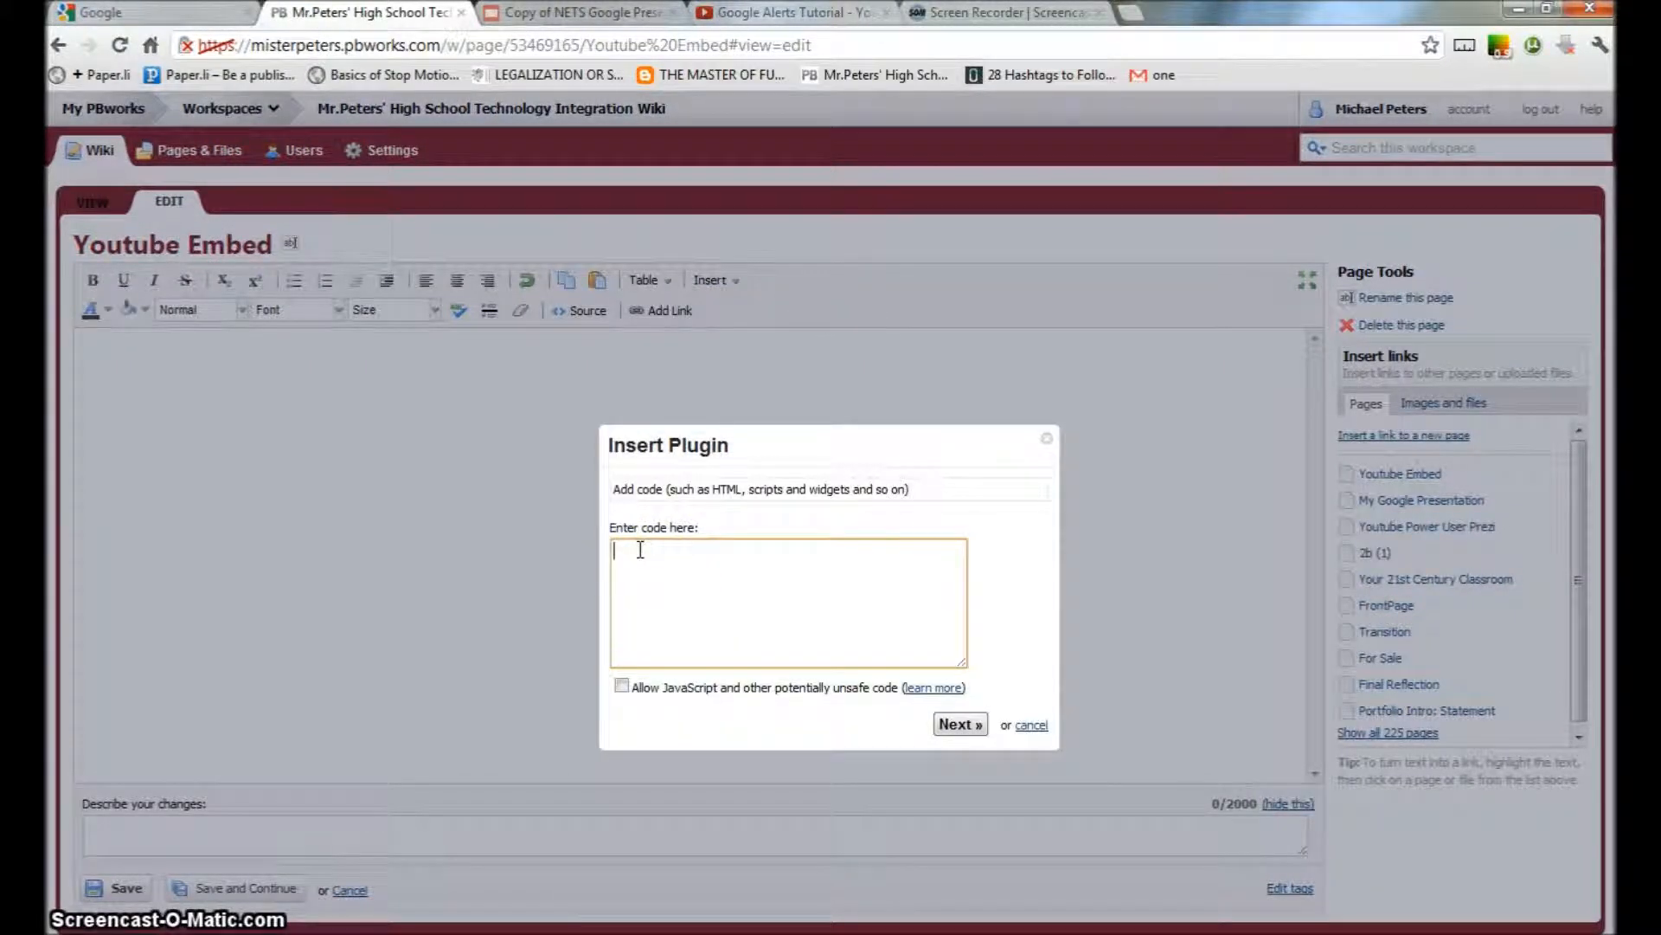
pyautogui.hotkey('ctrl', 'v')
pyautogui.click(957, 726)
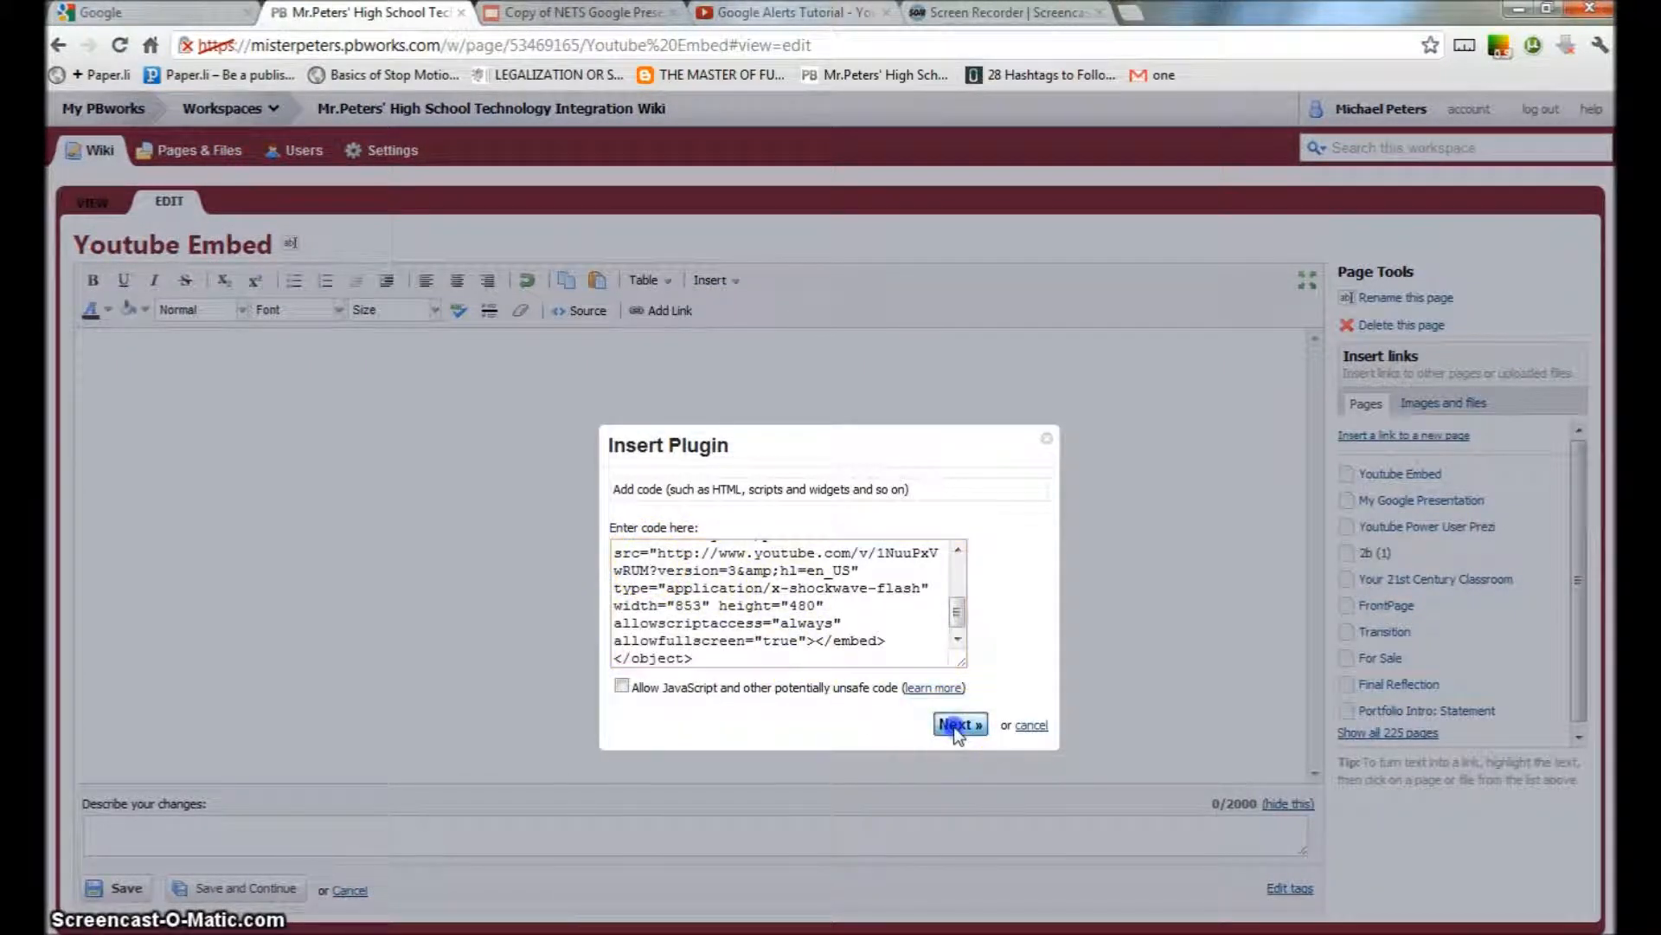
pyautogui.click(947, 571)
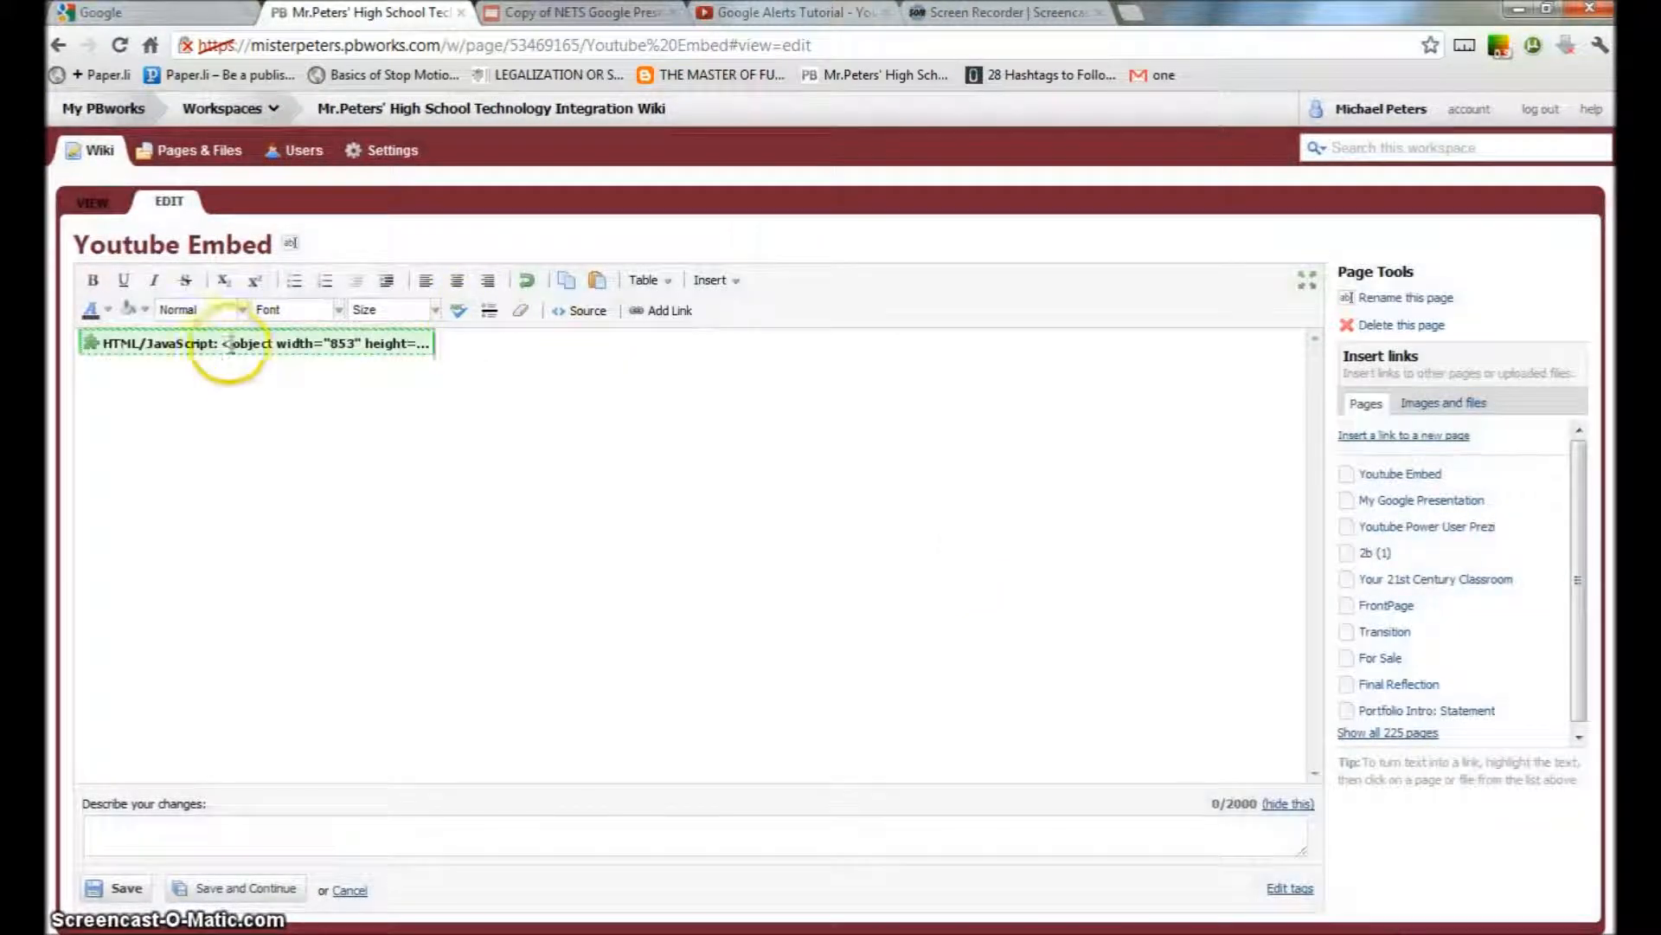
# Step: Look over the available video insertion options and save the page with its HTML/JavaScript embed
pyautogui.click(712, 280)
pyautogui.moveTo(762, 413)
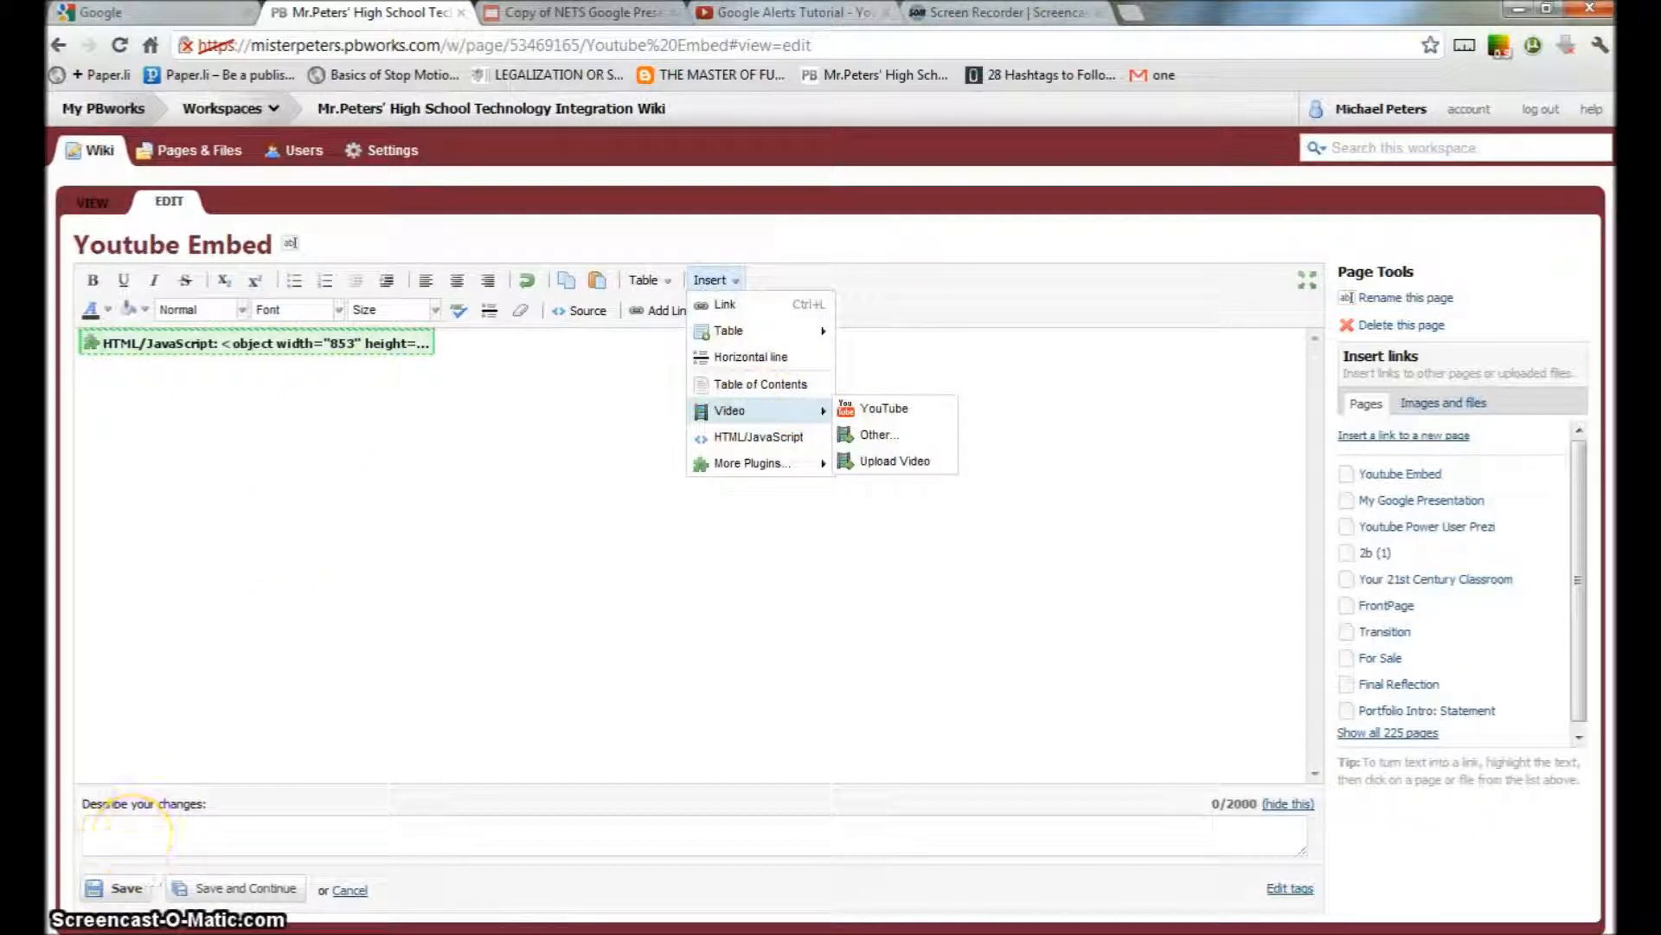
pyautogui.click(121, 891)
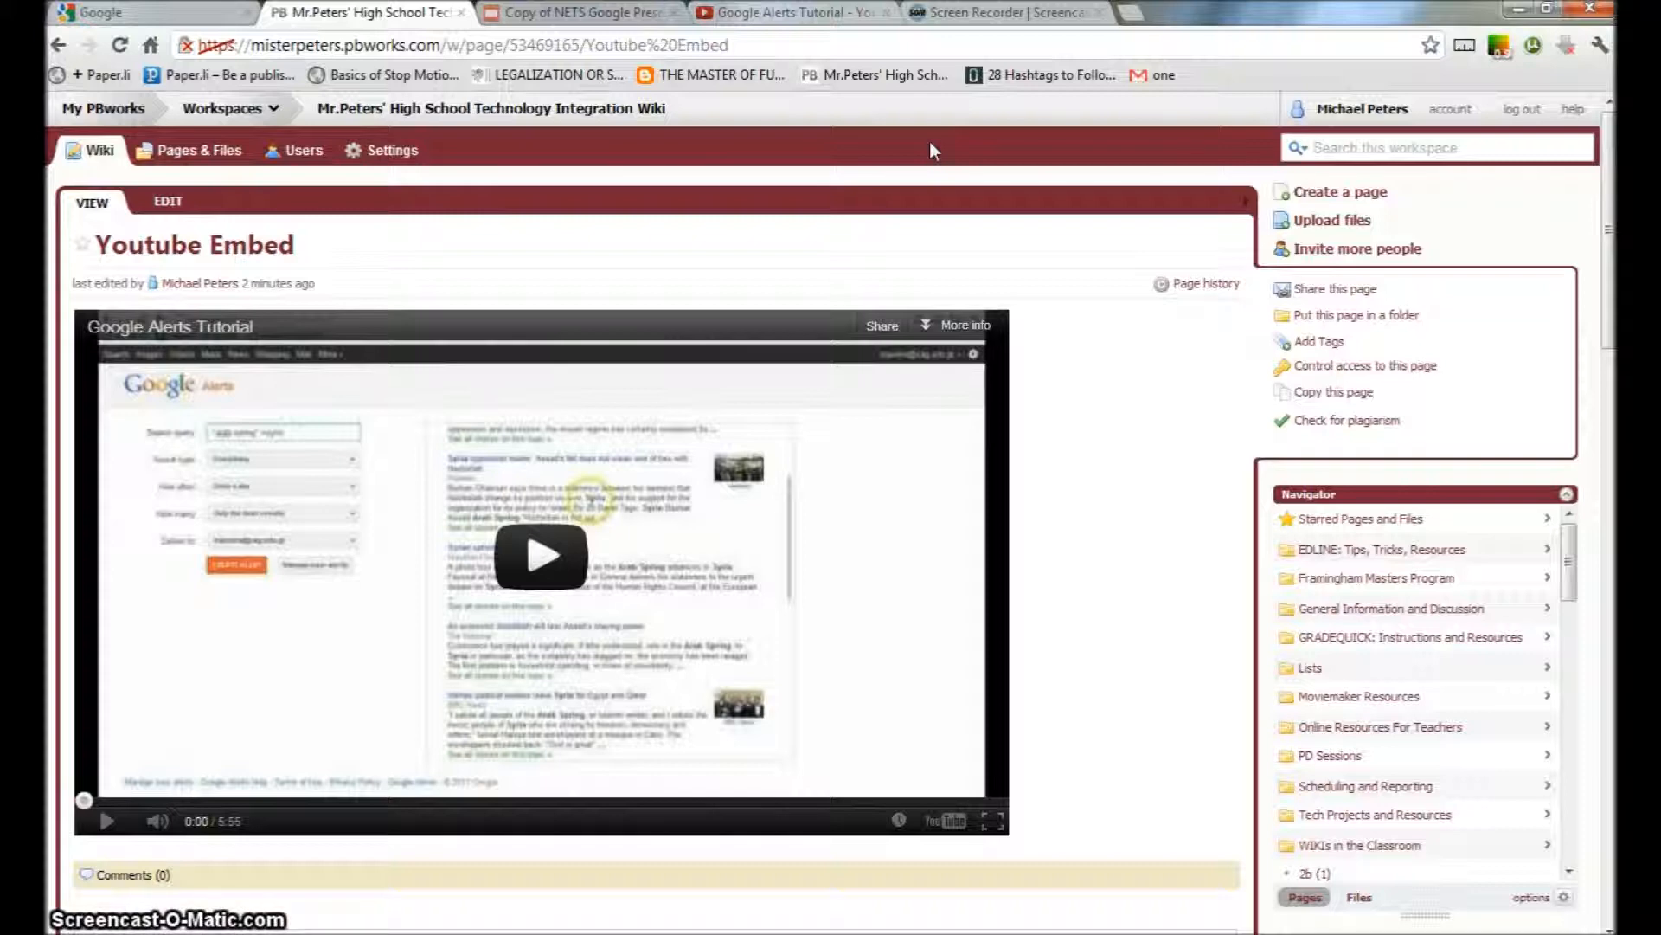
# Step: Reopen the page for editing and enter the filler text ";sjkdf;dfhlsdkfhsdfh" below the embed block
pyautogui.click(167, 205)
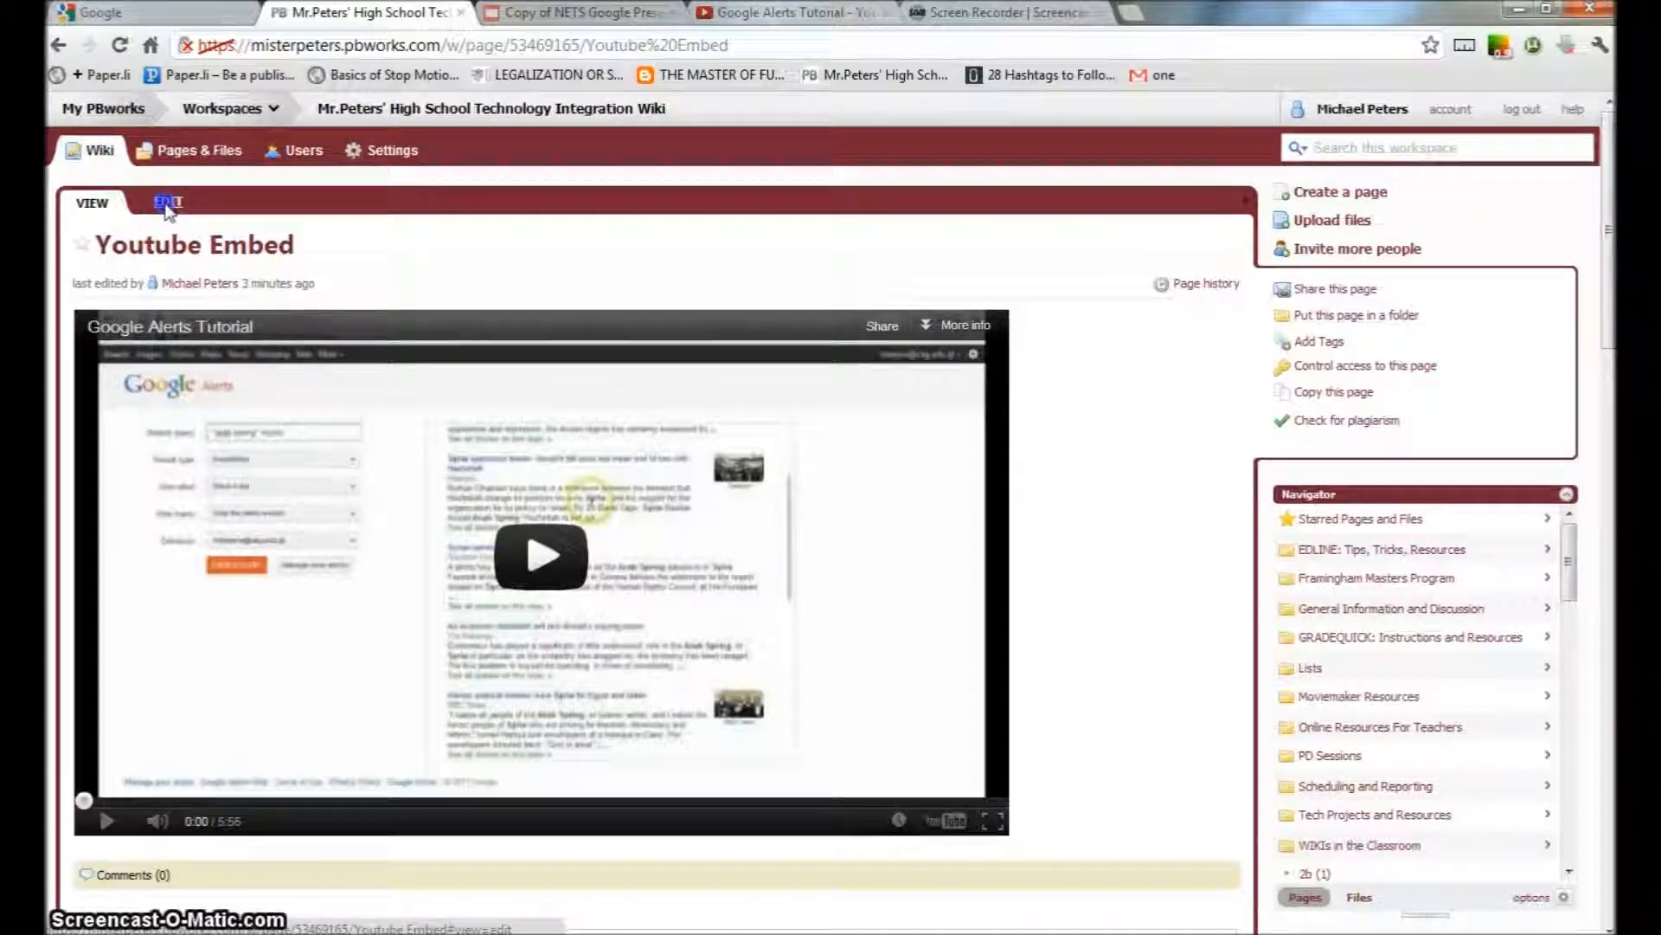
pyautogui.click(314, 443)
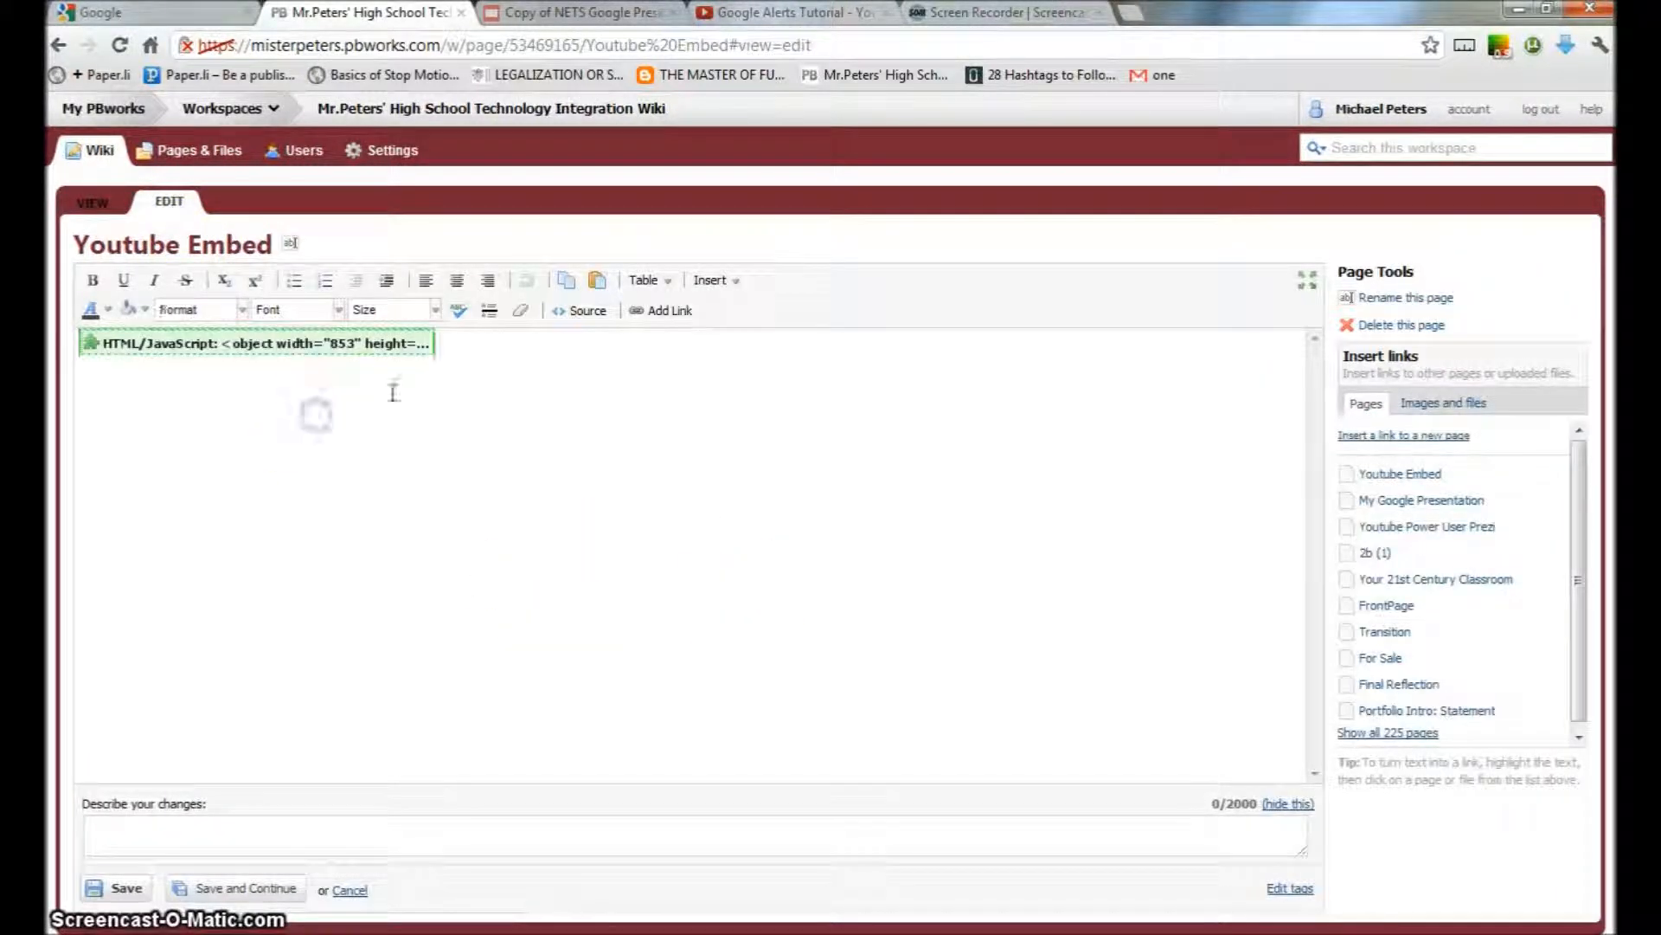
pyautogui.write(';sjkdf;dfhlsdkfhsdfh')
pyautogui.click(523, 396)
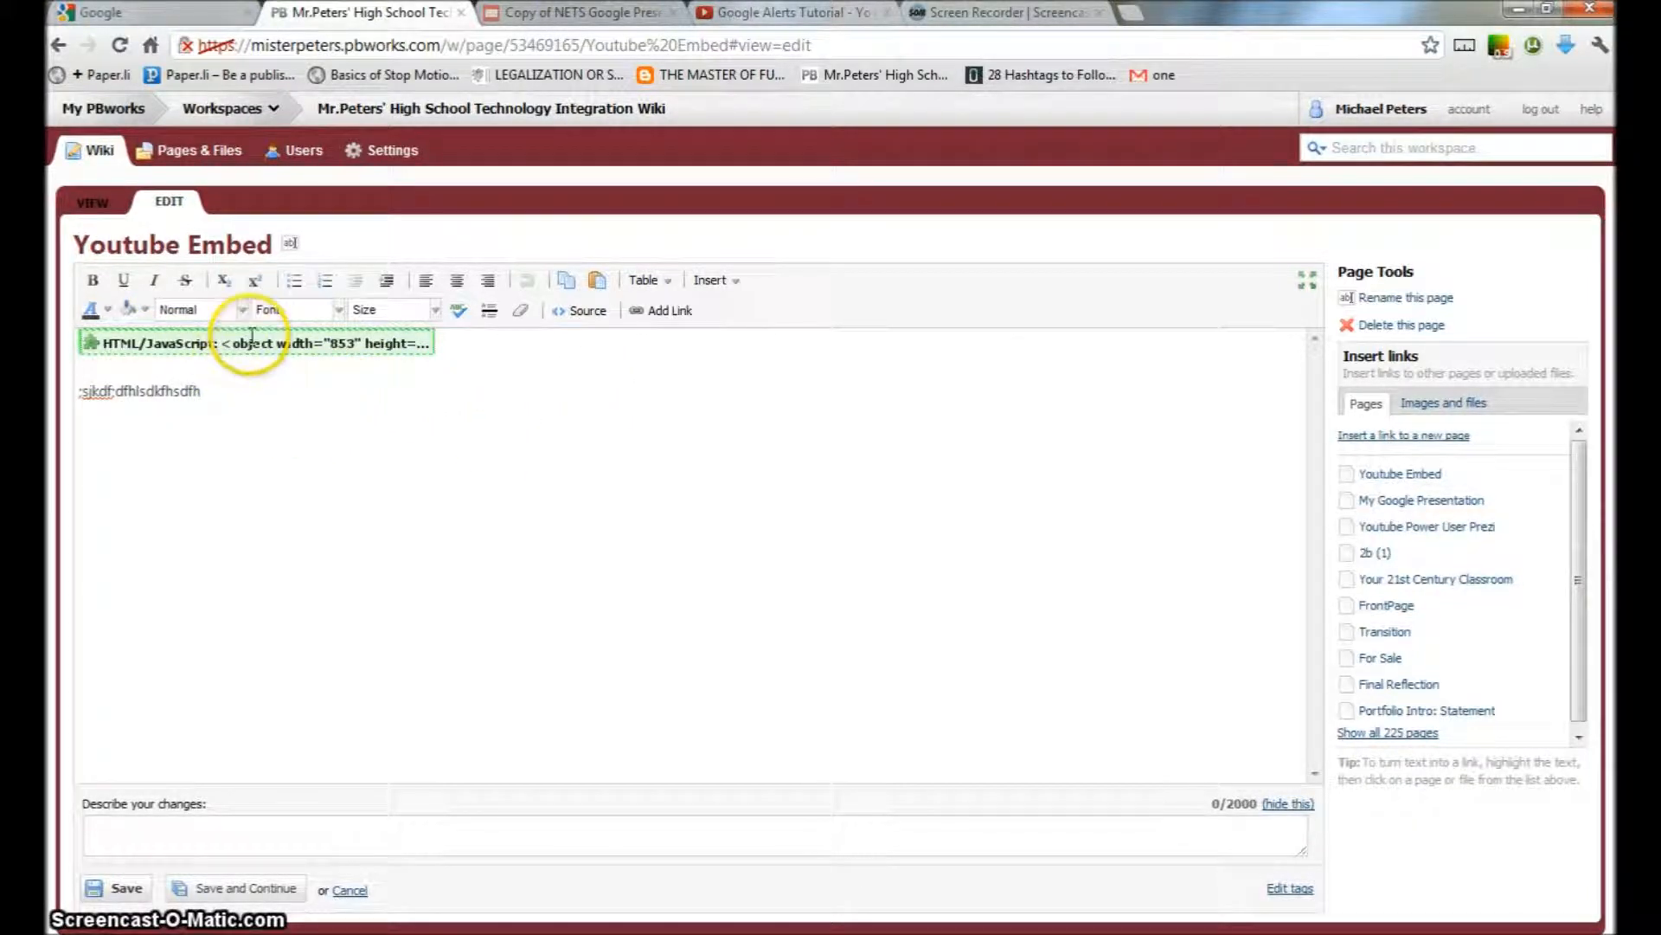
# Step: Select the filler text and the HTML/JavaScript block in turn, and cancel the page edit to discard the unsaved text
pyautogui.moveTo(240, 389); pyautogui.dragTo(72, 410)
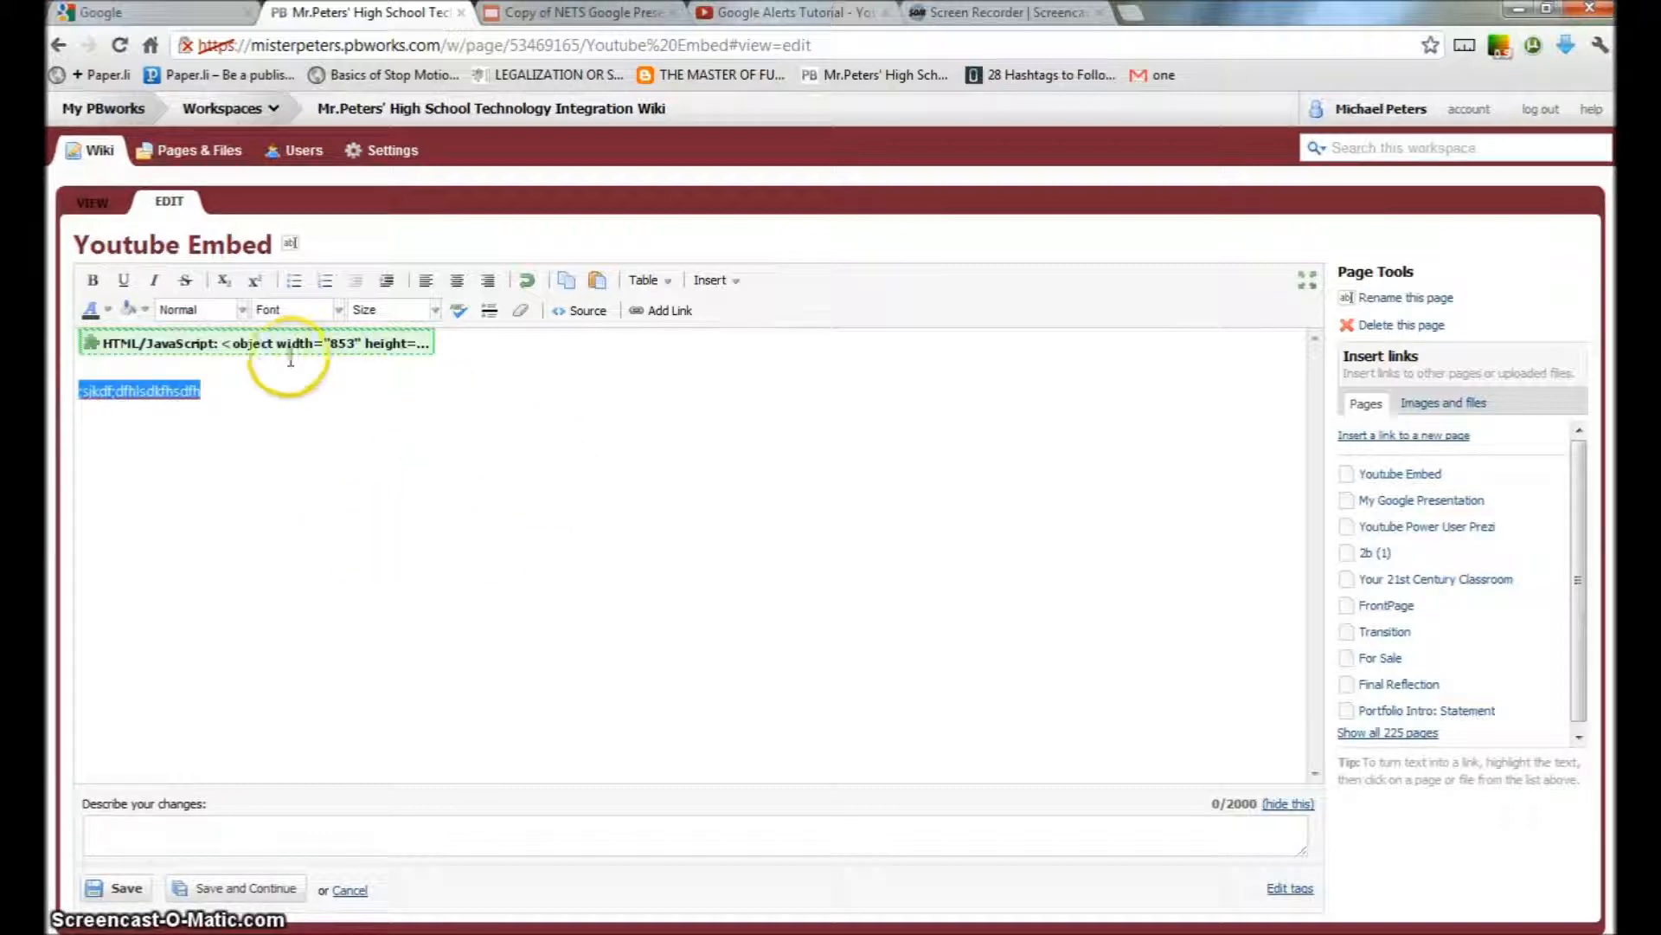
pyautogui.click(311, 344)
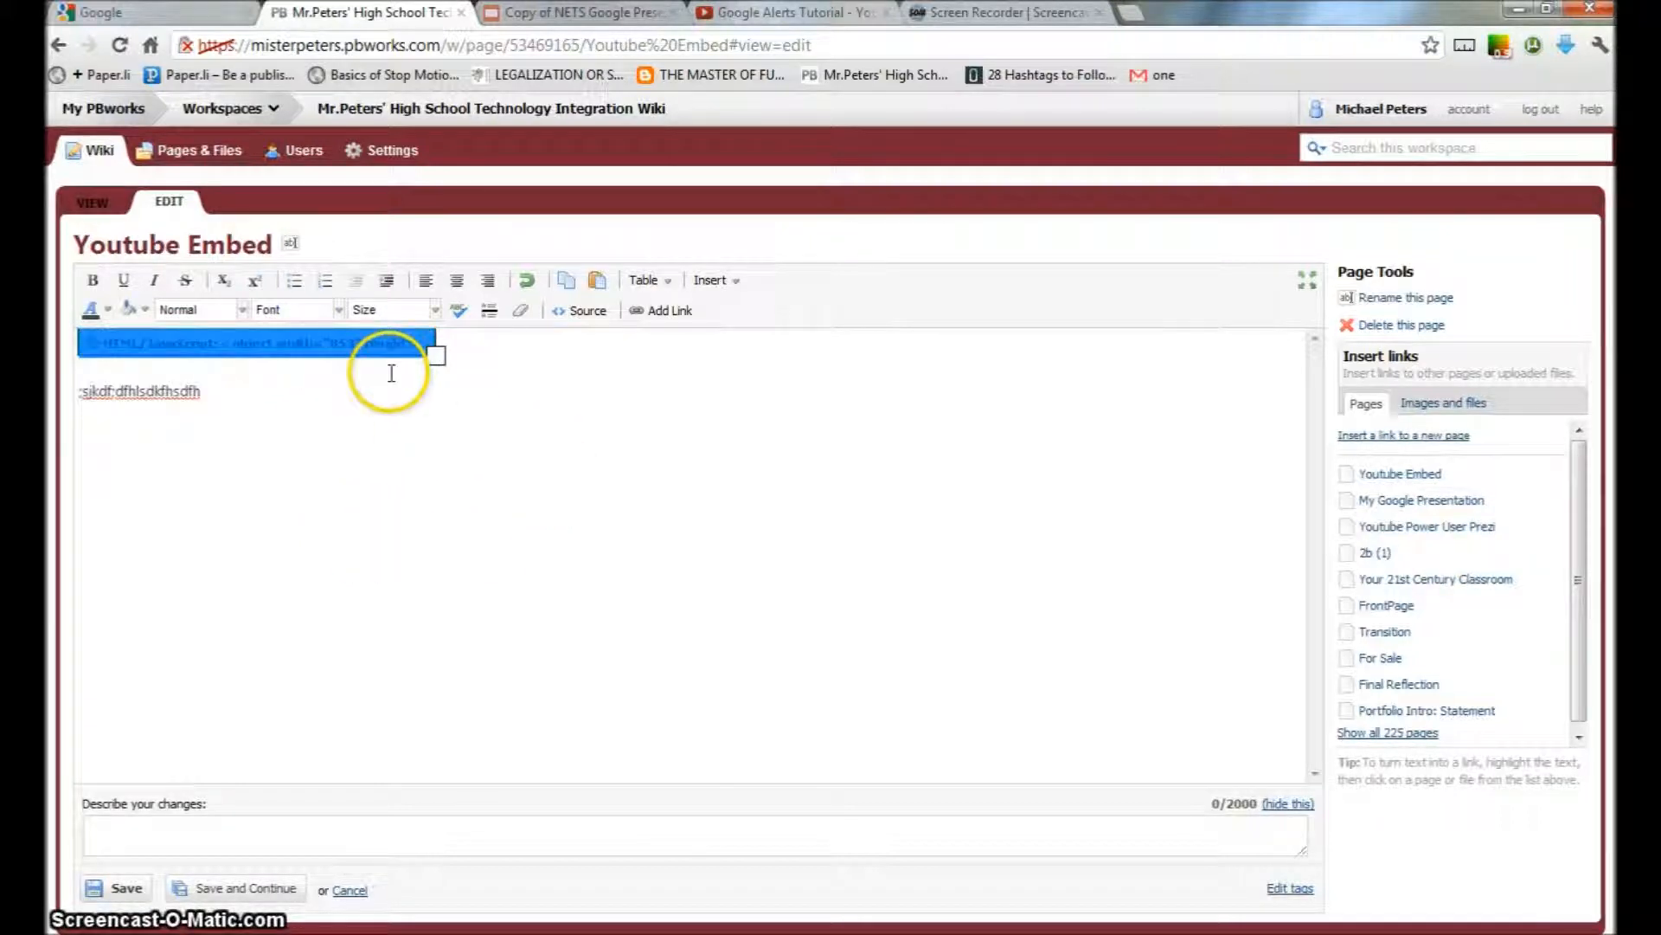
pyautogui.click(83, 390)
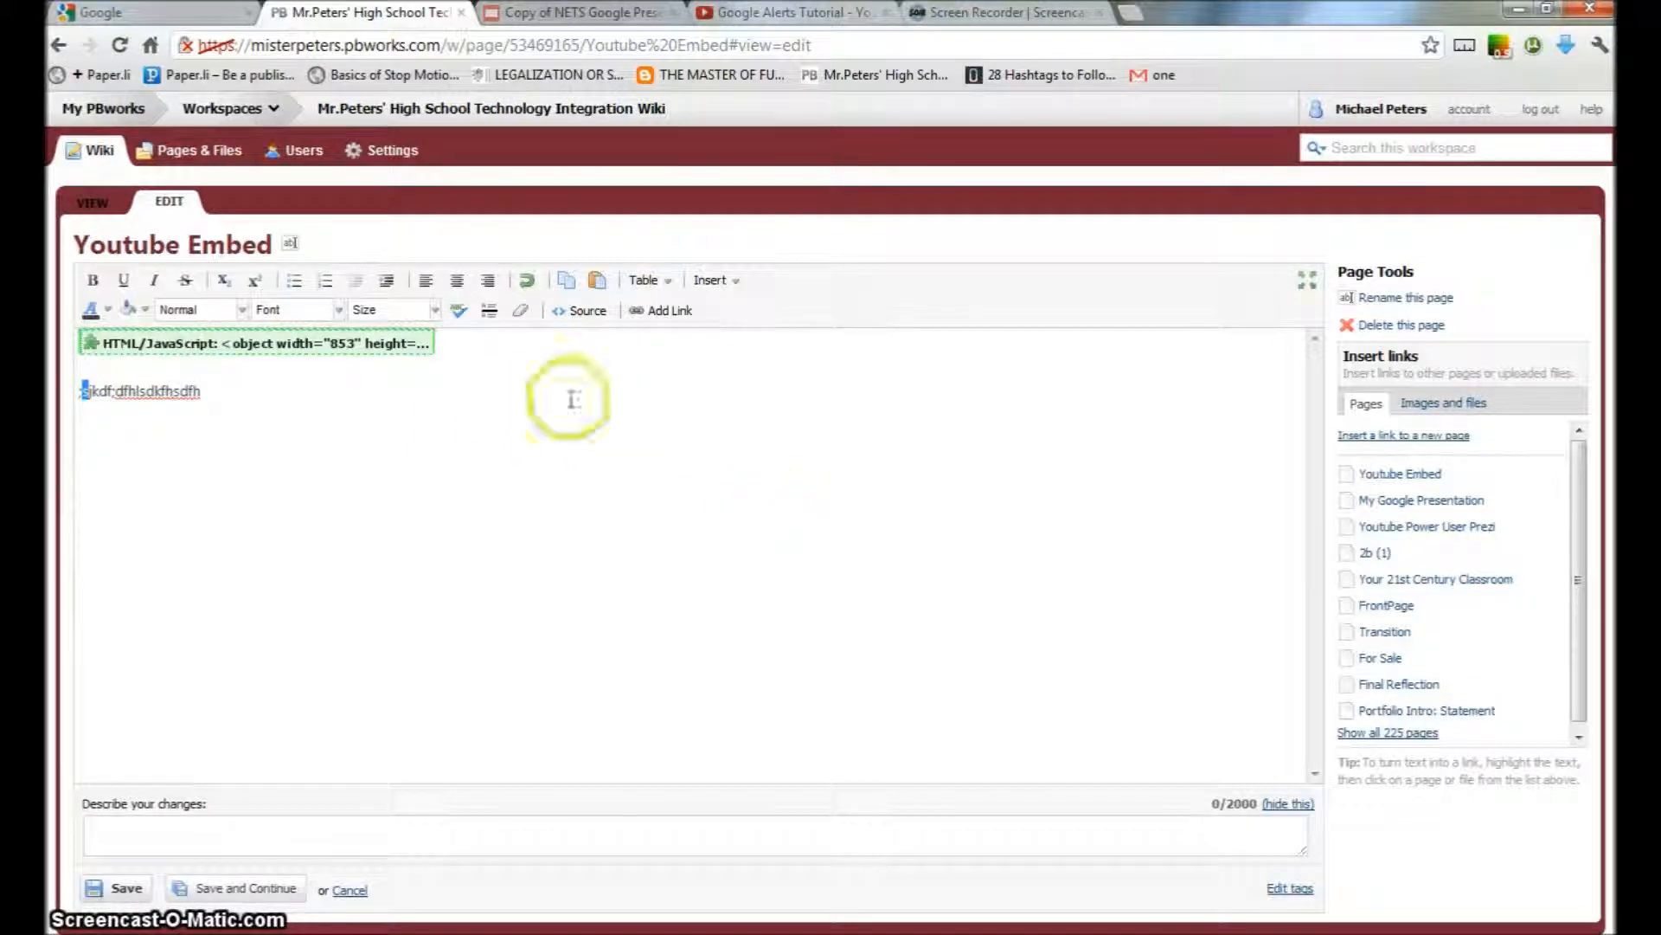
pyautogui.moveTo(259, 397); pyautogui.dragTo(58, 389)
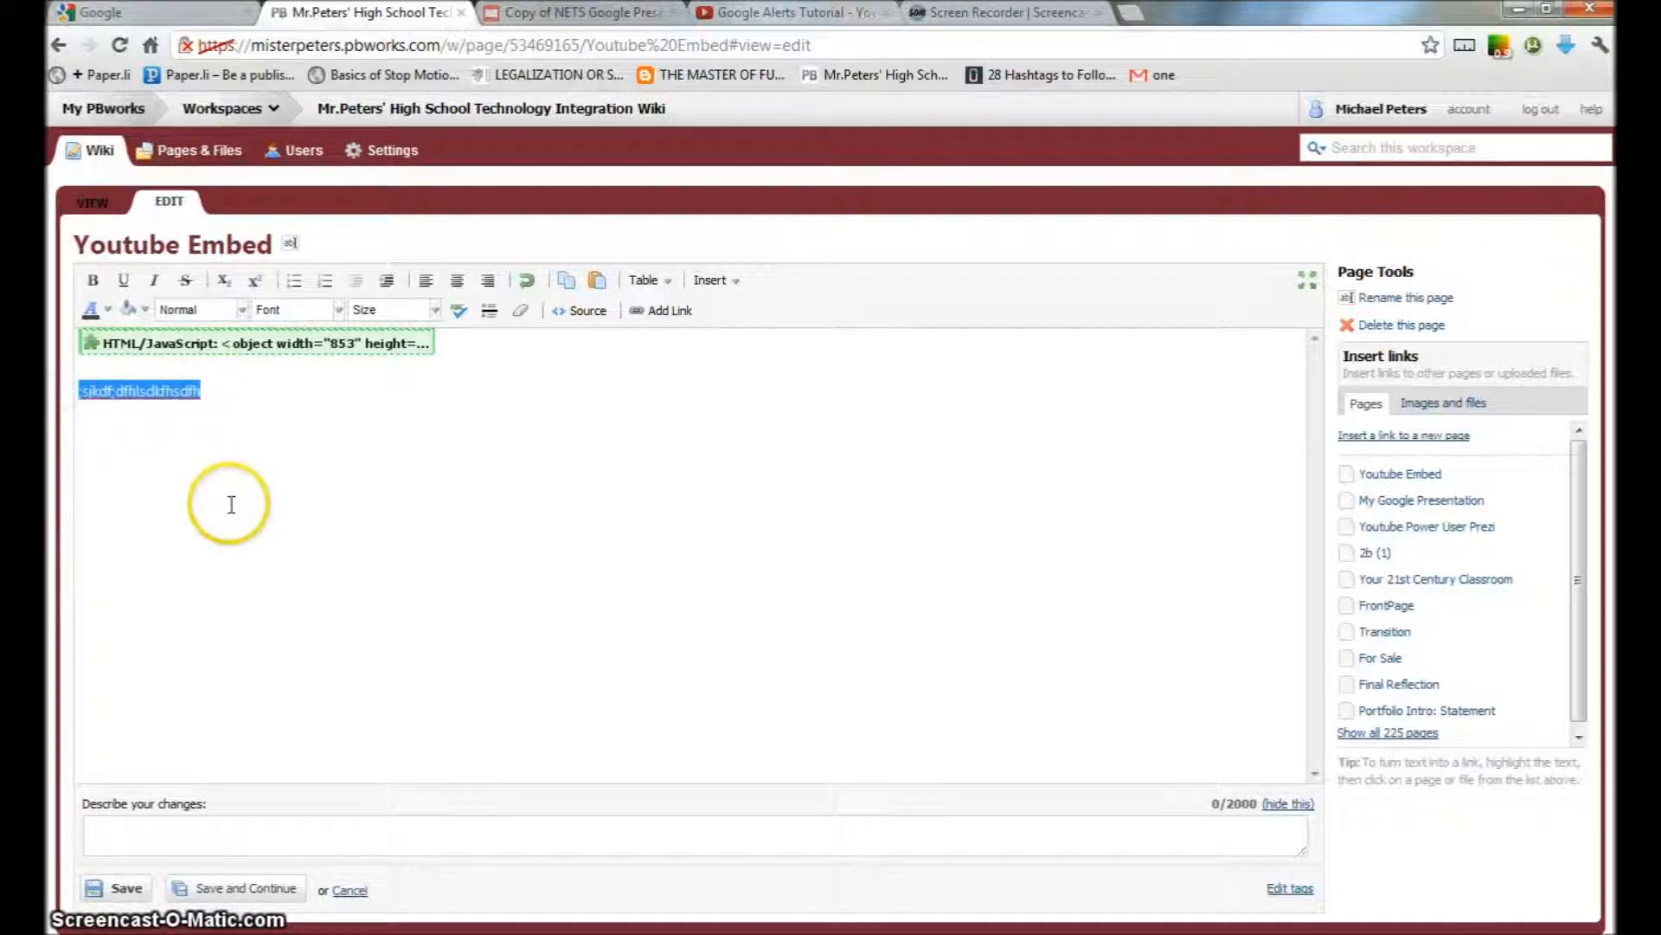
pyautogui.click(350, 890)
# Step: Open the wiki's FrontPage and examine its embedded Glogster poster, Google Alerts video, Twitter feed, Dipity timeline and sidebar tag list
pyautogui.click(82, 152)
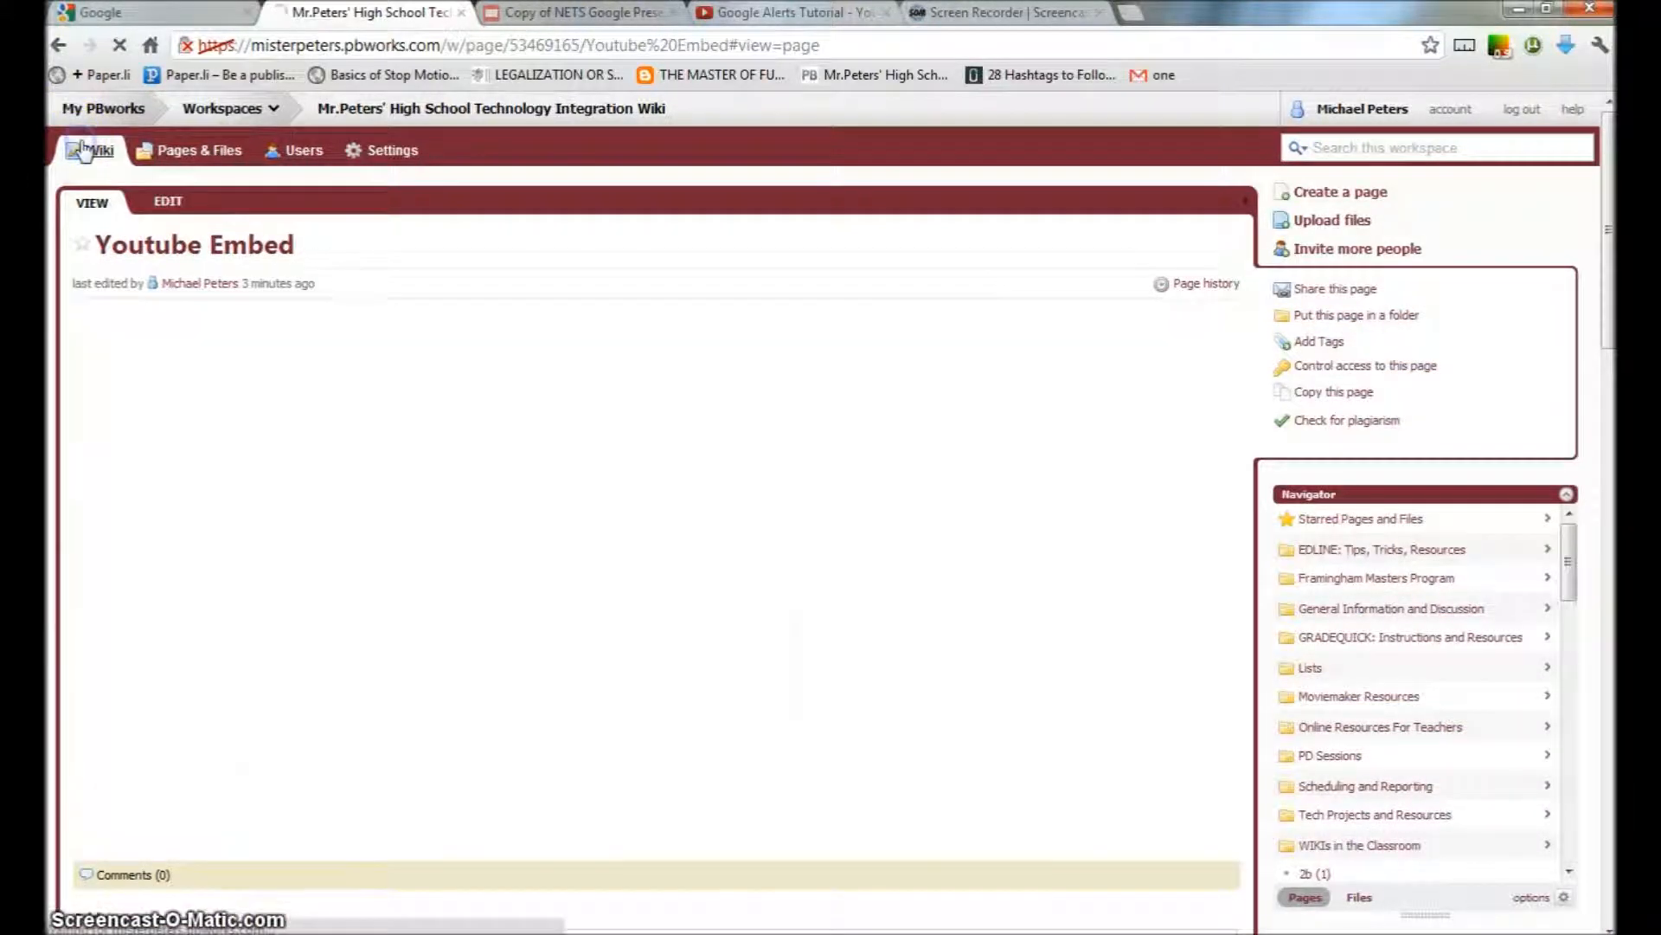
pyautogui.scroll(-3, 816, 424)
pyautogui.scroll(-5, 813, 448)
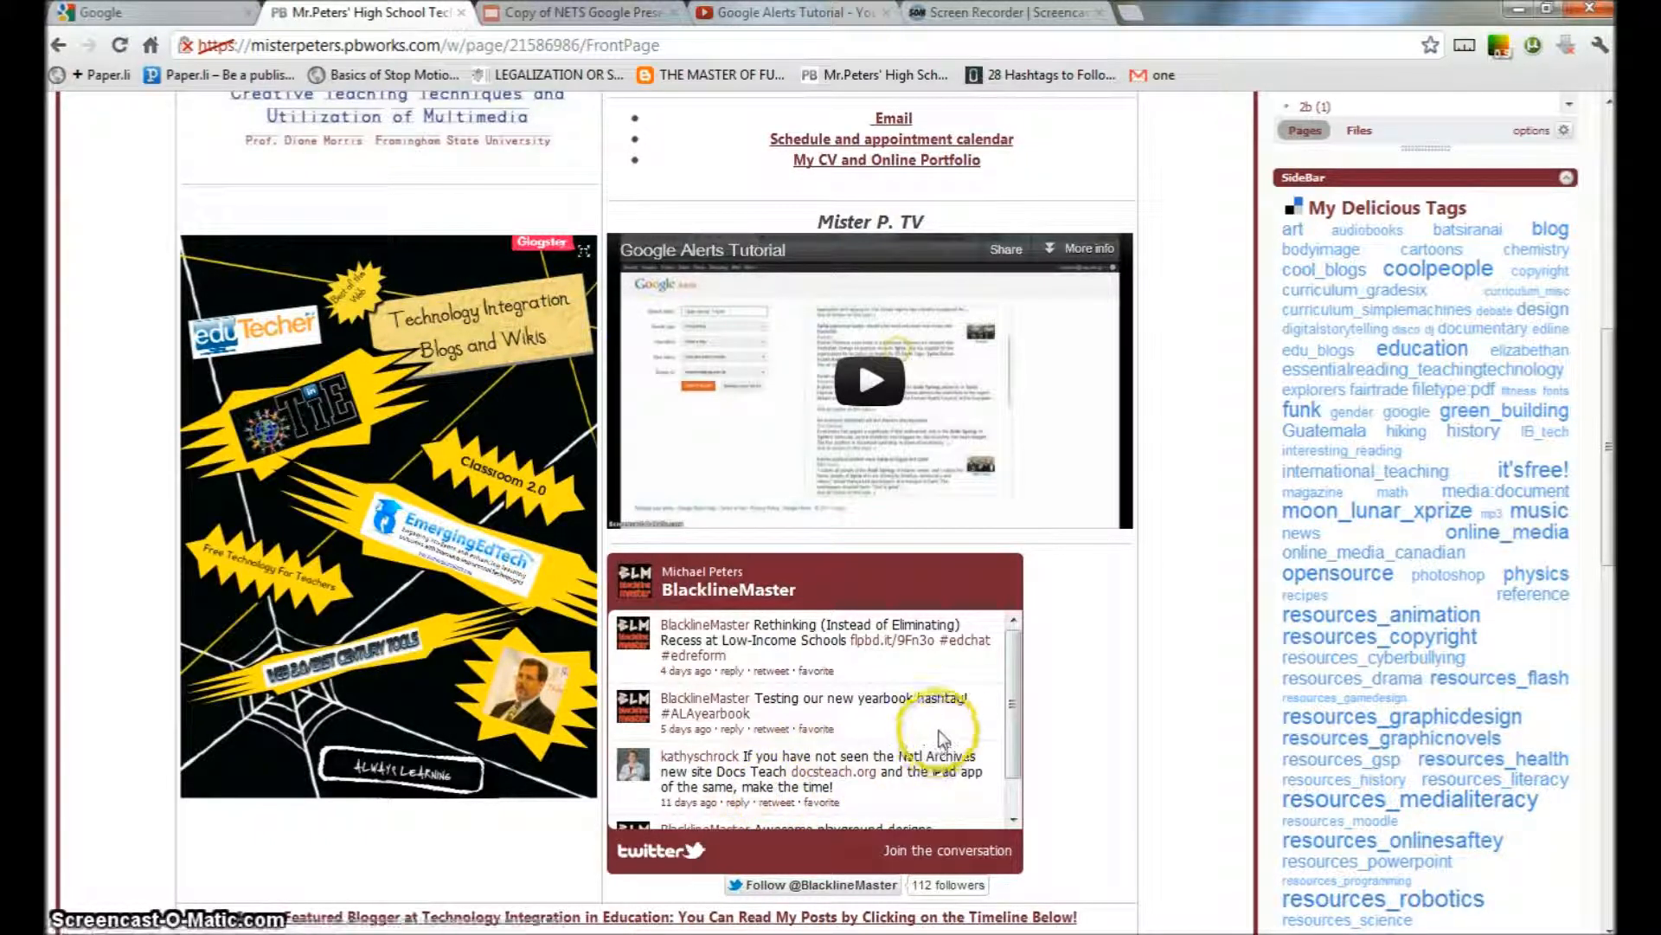
pyautogui.scroll(-1, 936, 733)
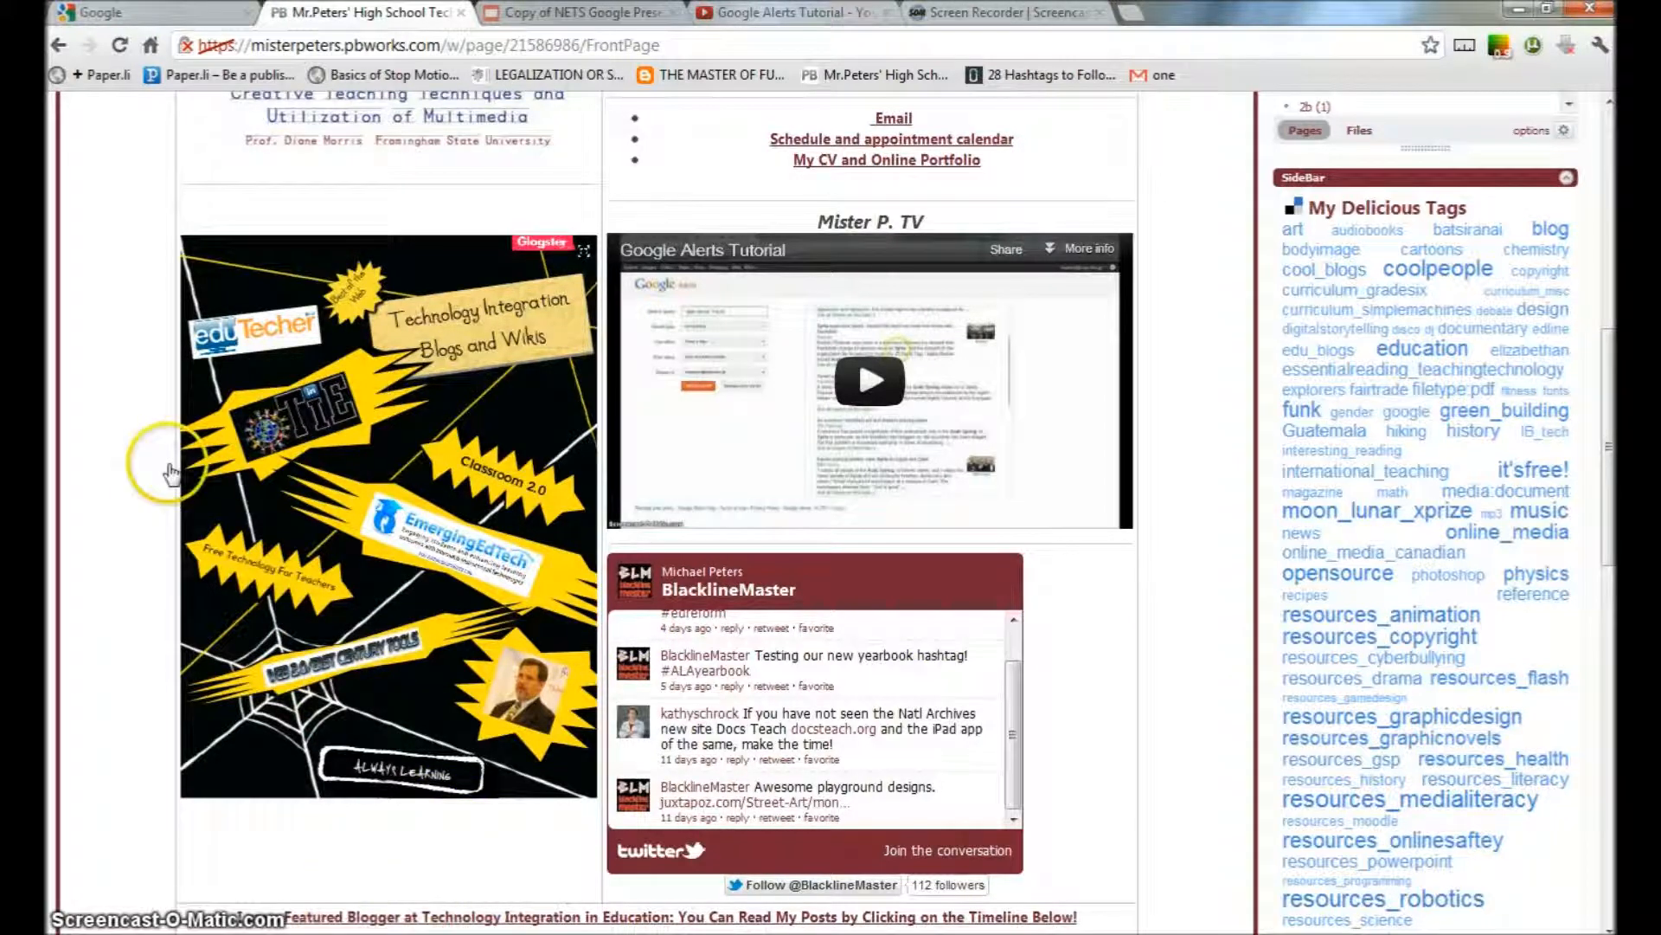
pyautogui.scroll(-4, 1484, 483)
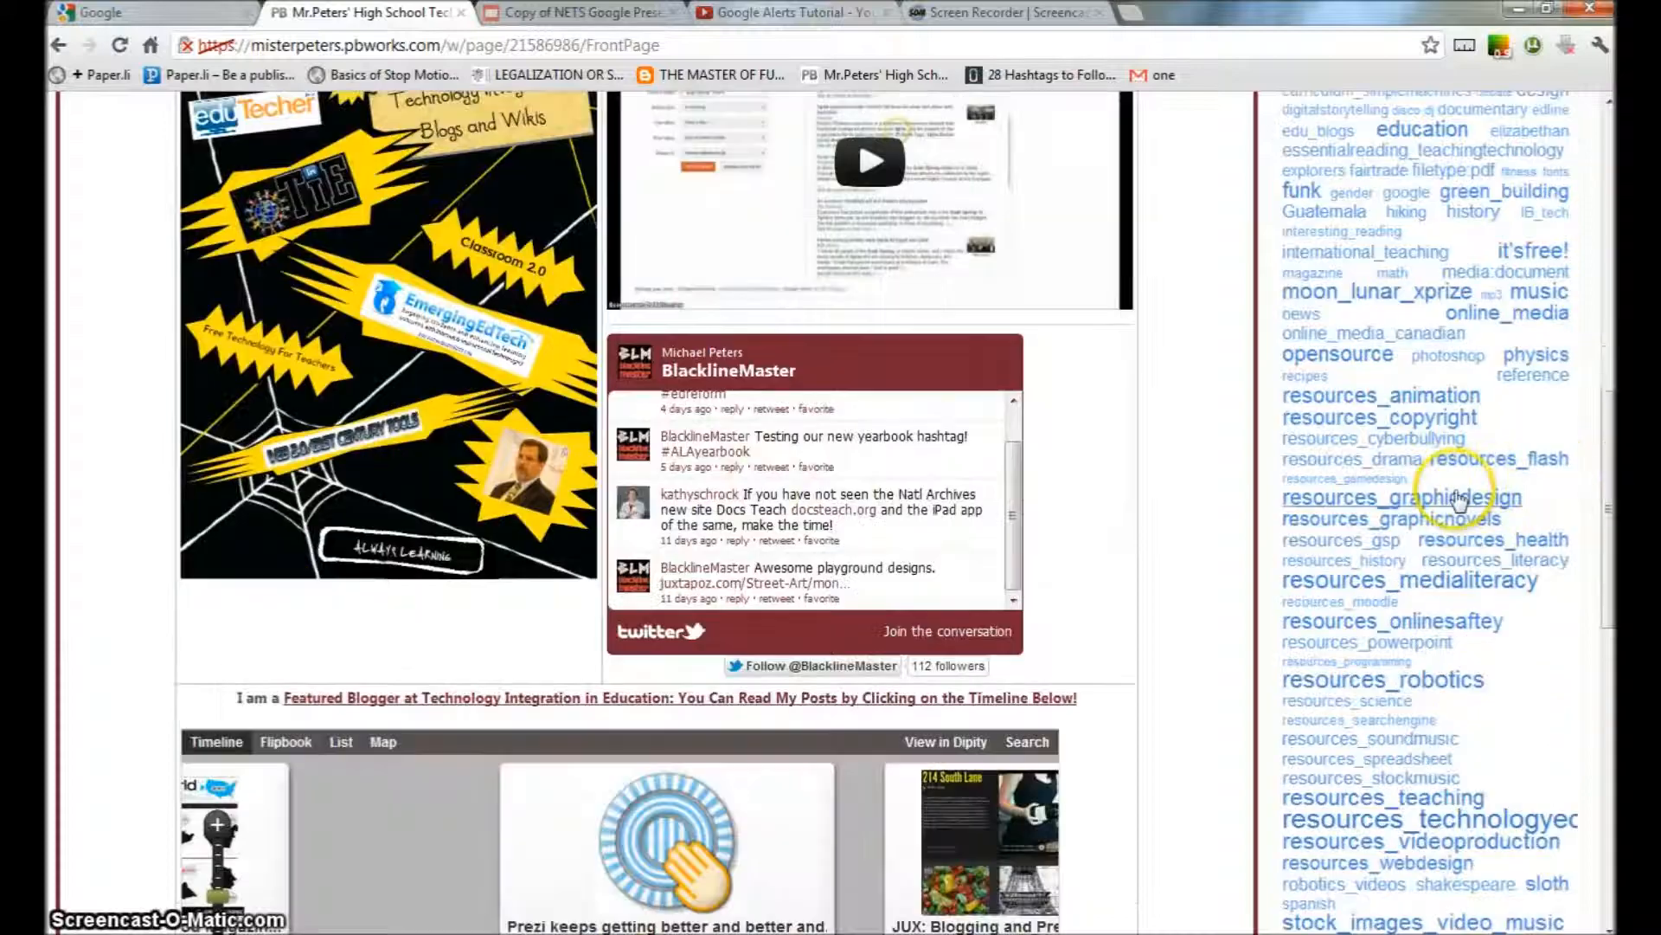
pyautogui.scroll(-4, 594, 660)
pyautogui.scroll(15, 652, 657)
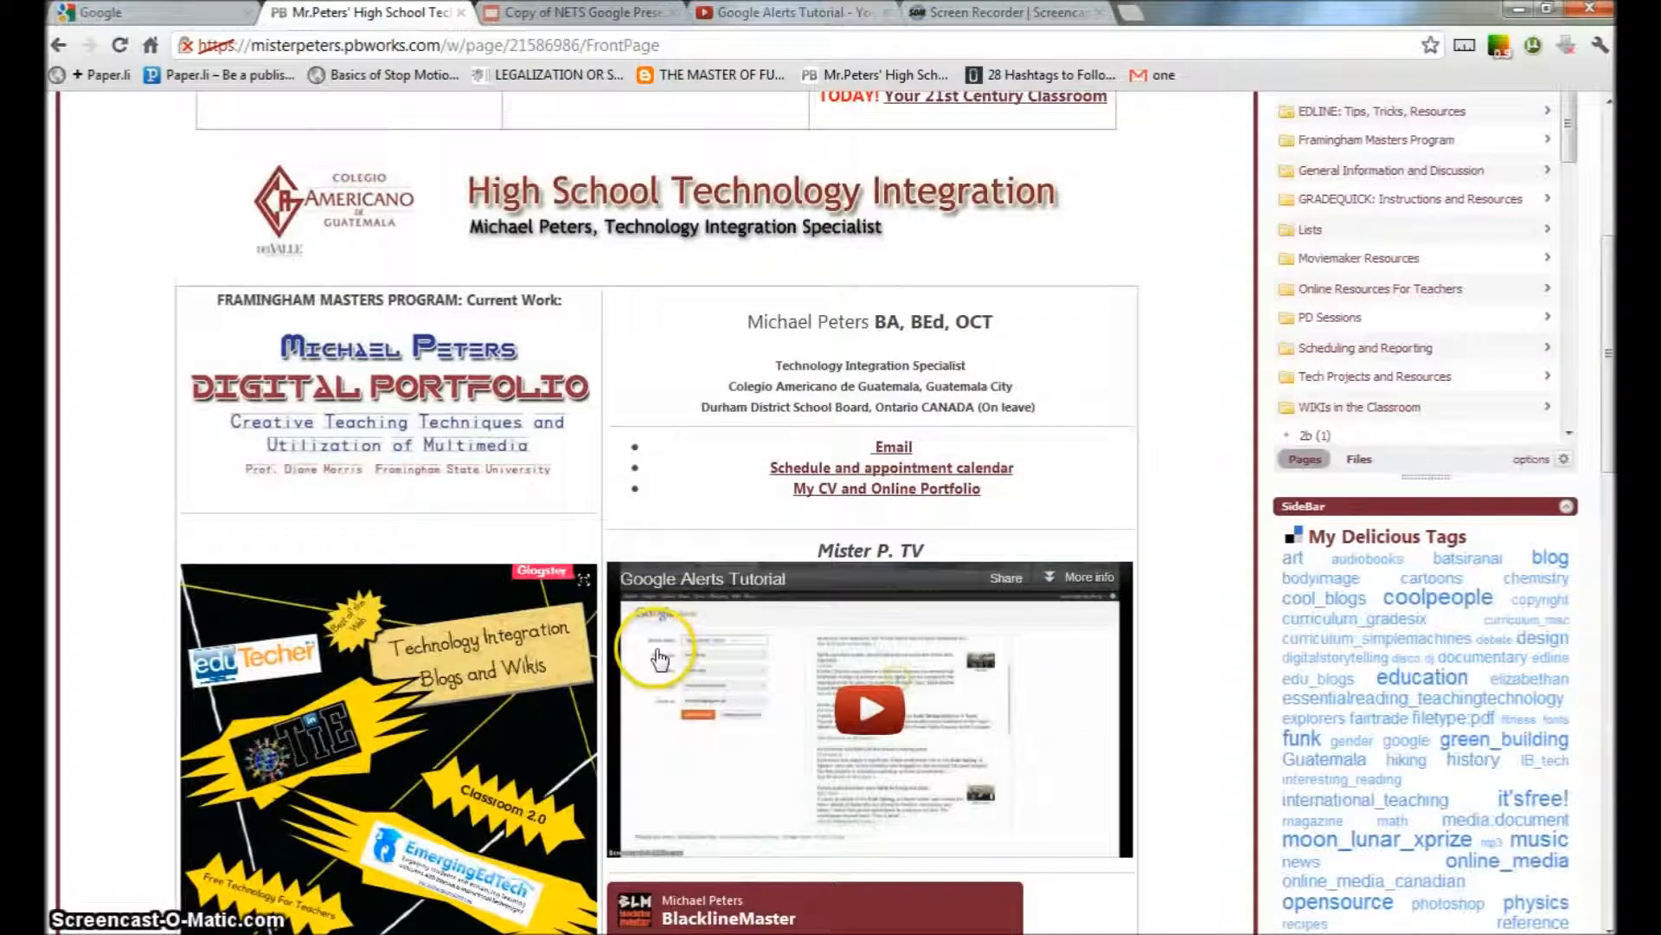
pyautogui.scroll(-5, 672, 661)
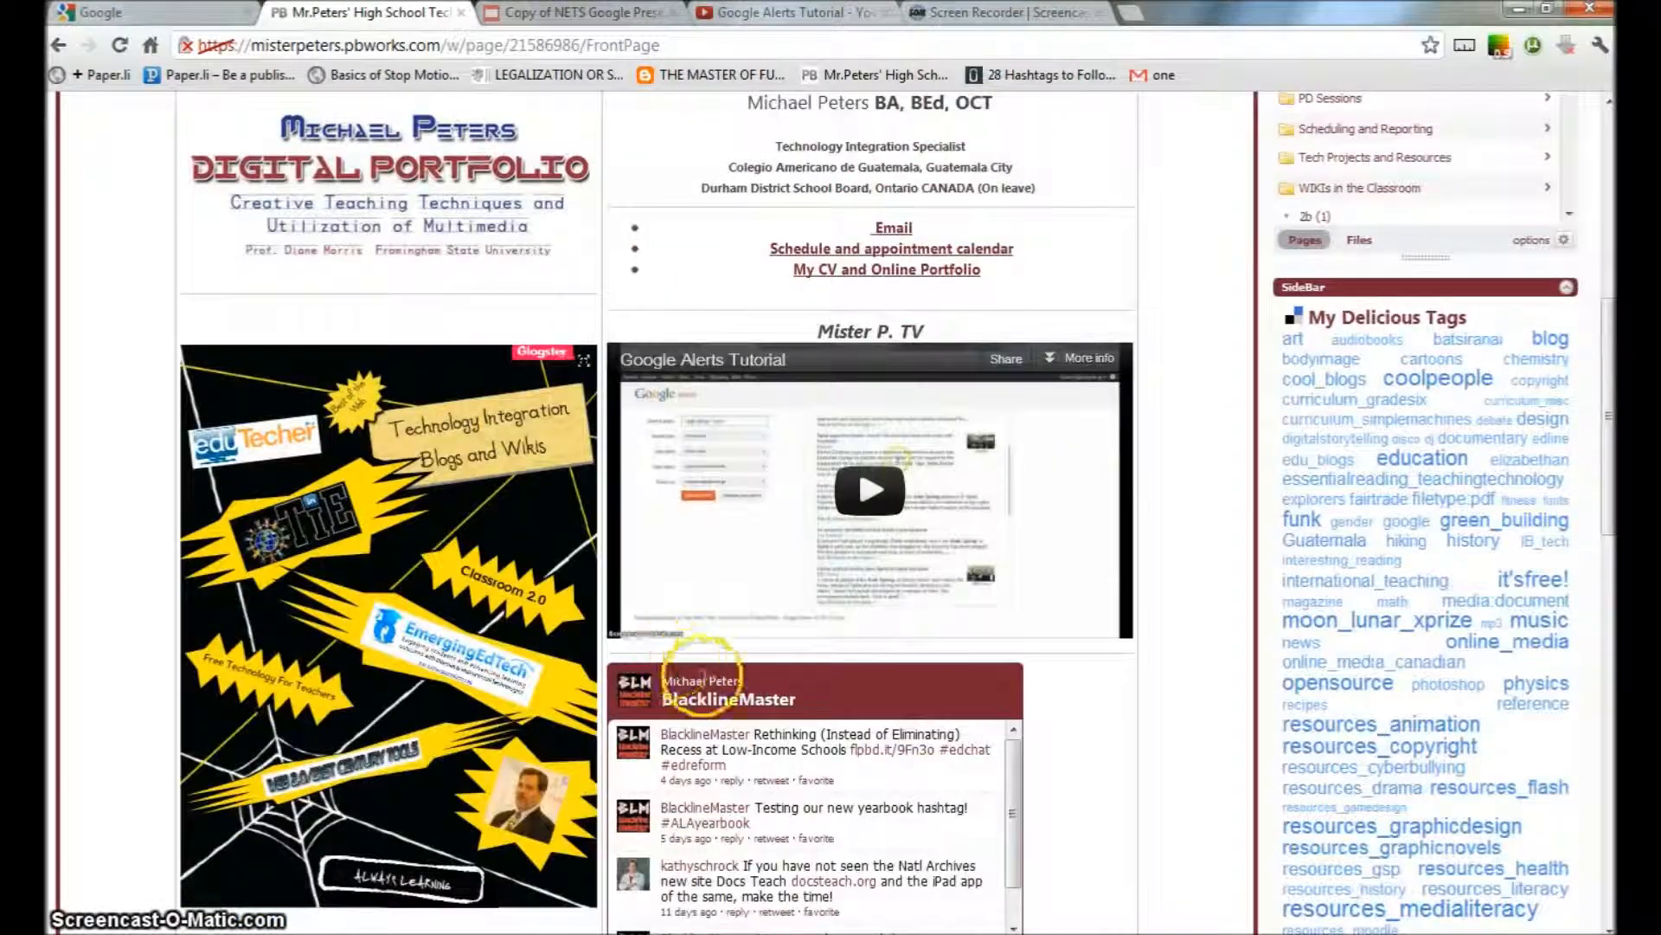
pyautogui.scroll(-3, 1050, 705)
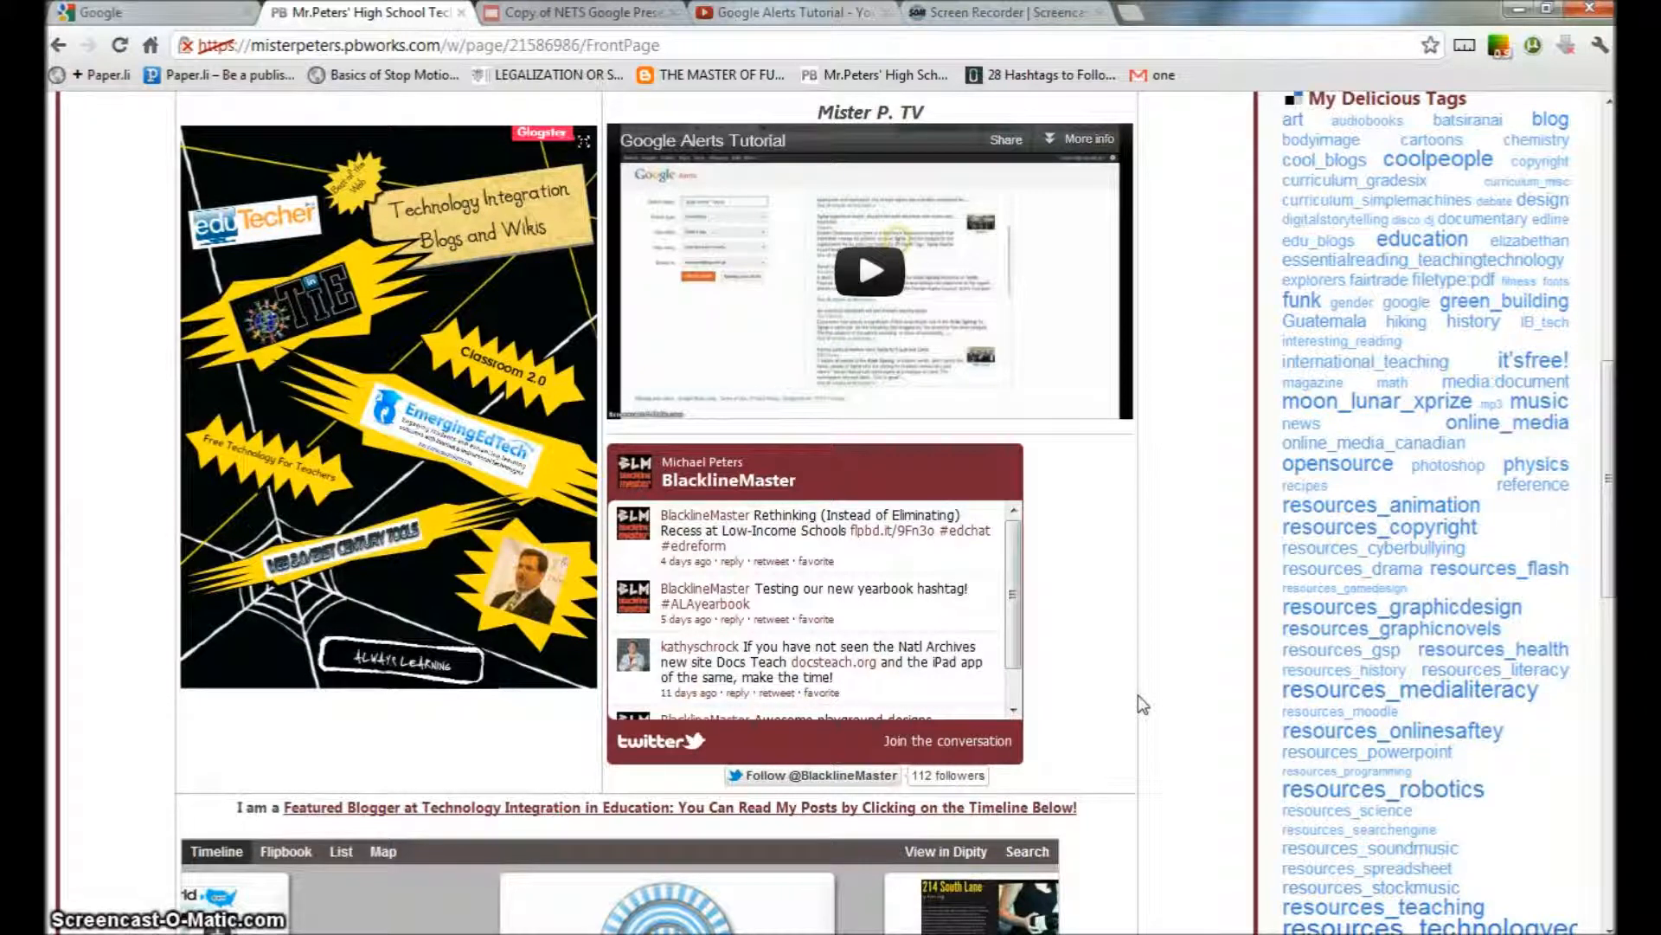
pyautogui.click(1116, 685)
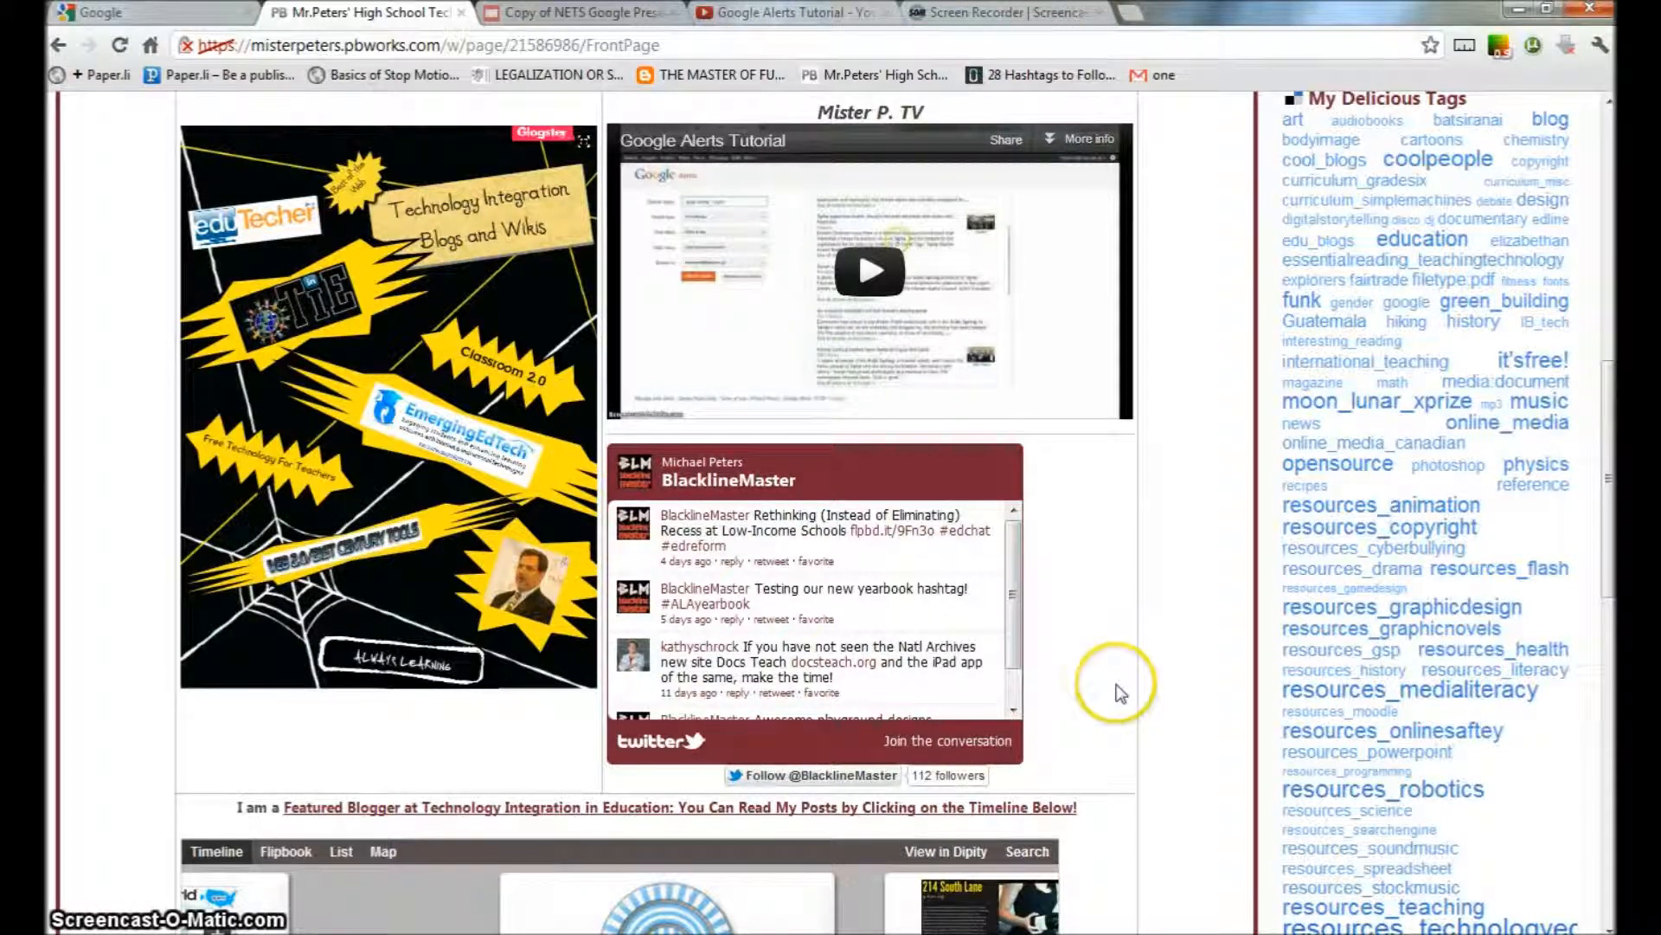
pyautogui.click(1110, 680)
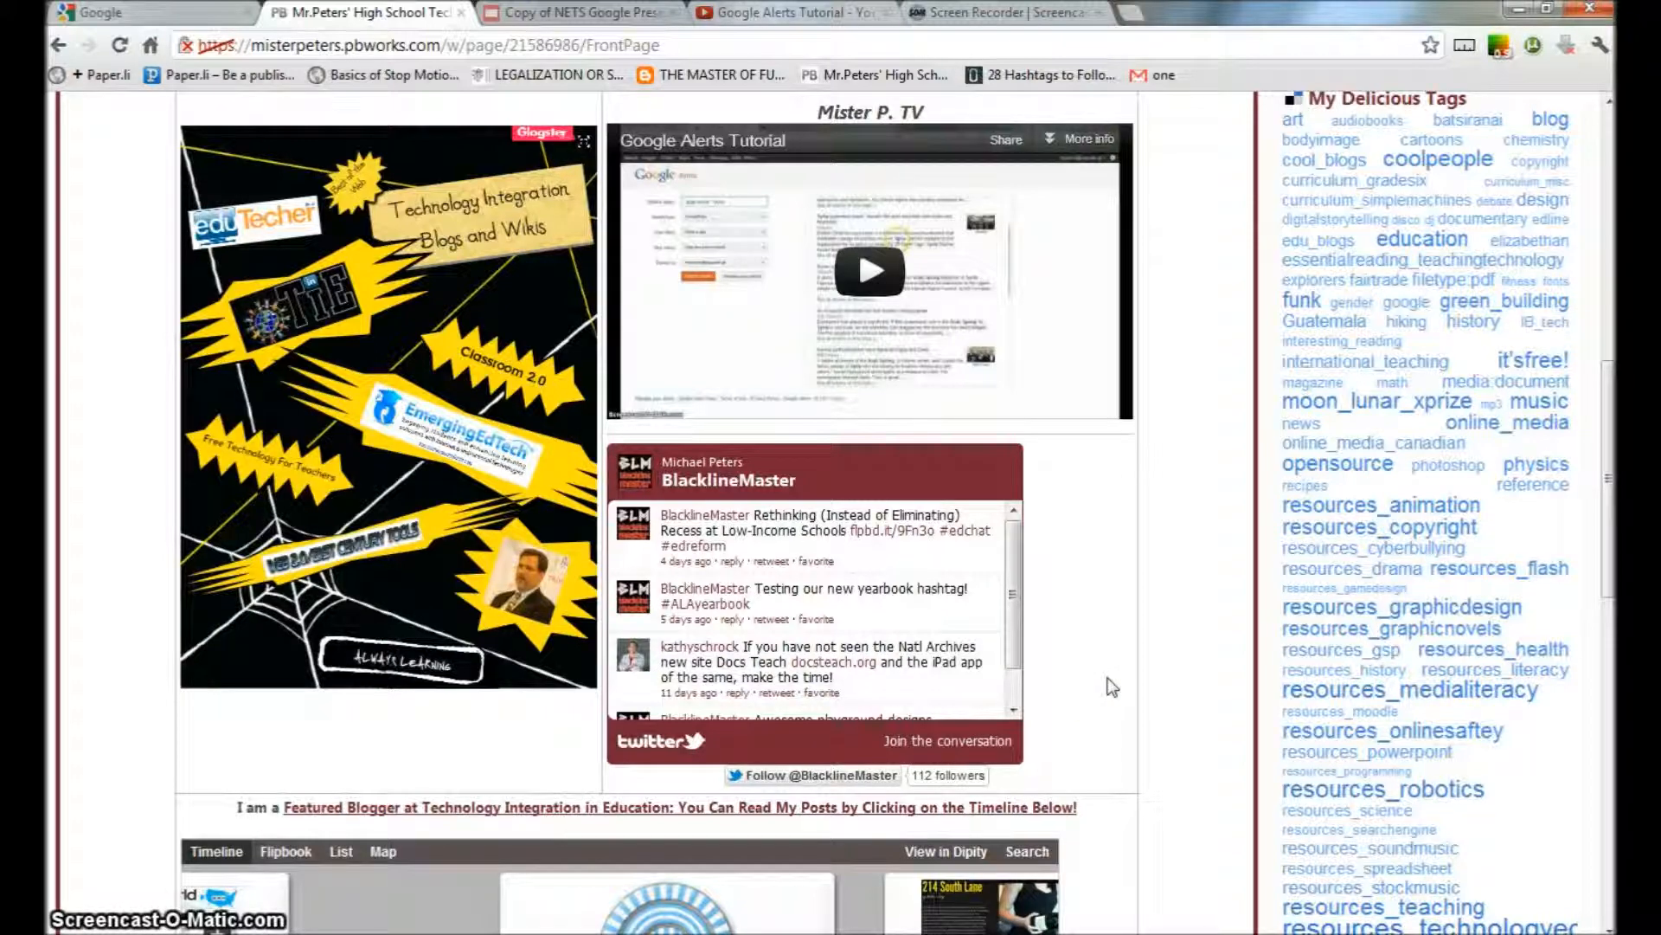
pyautogui.scroll(9, 1198, 554)
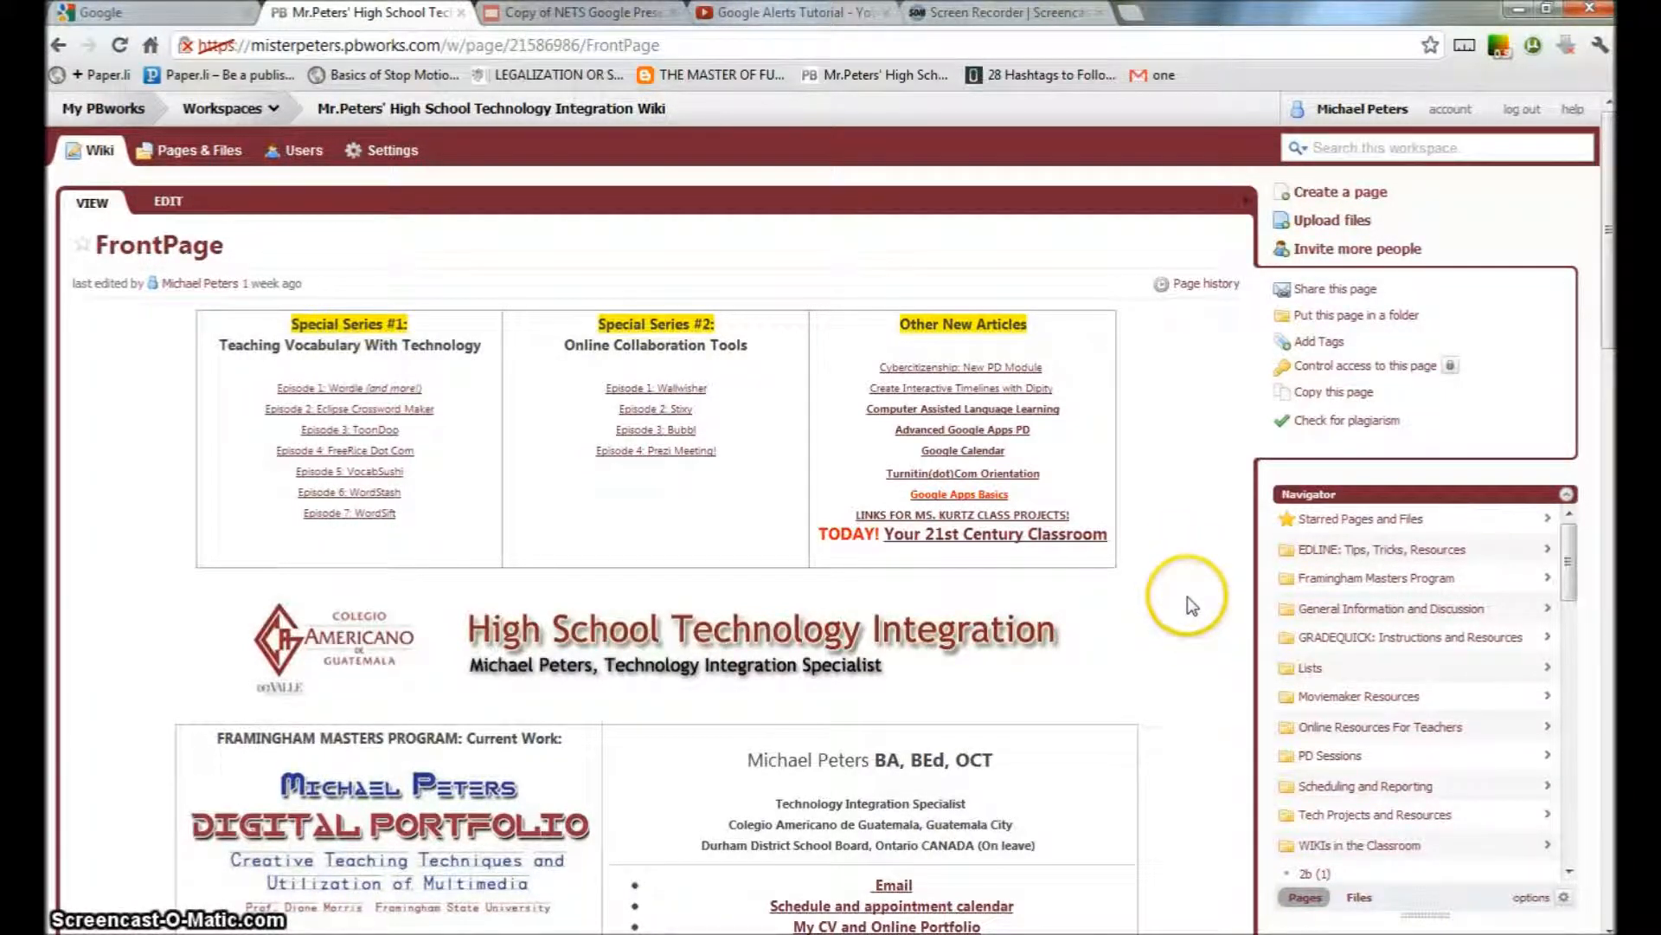
pyautogui.scroll(-3, 1187, 596)
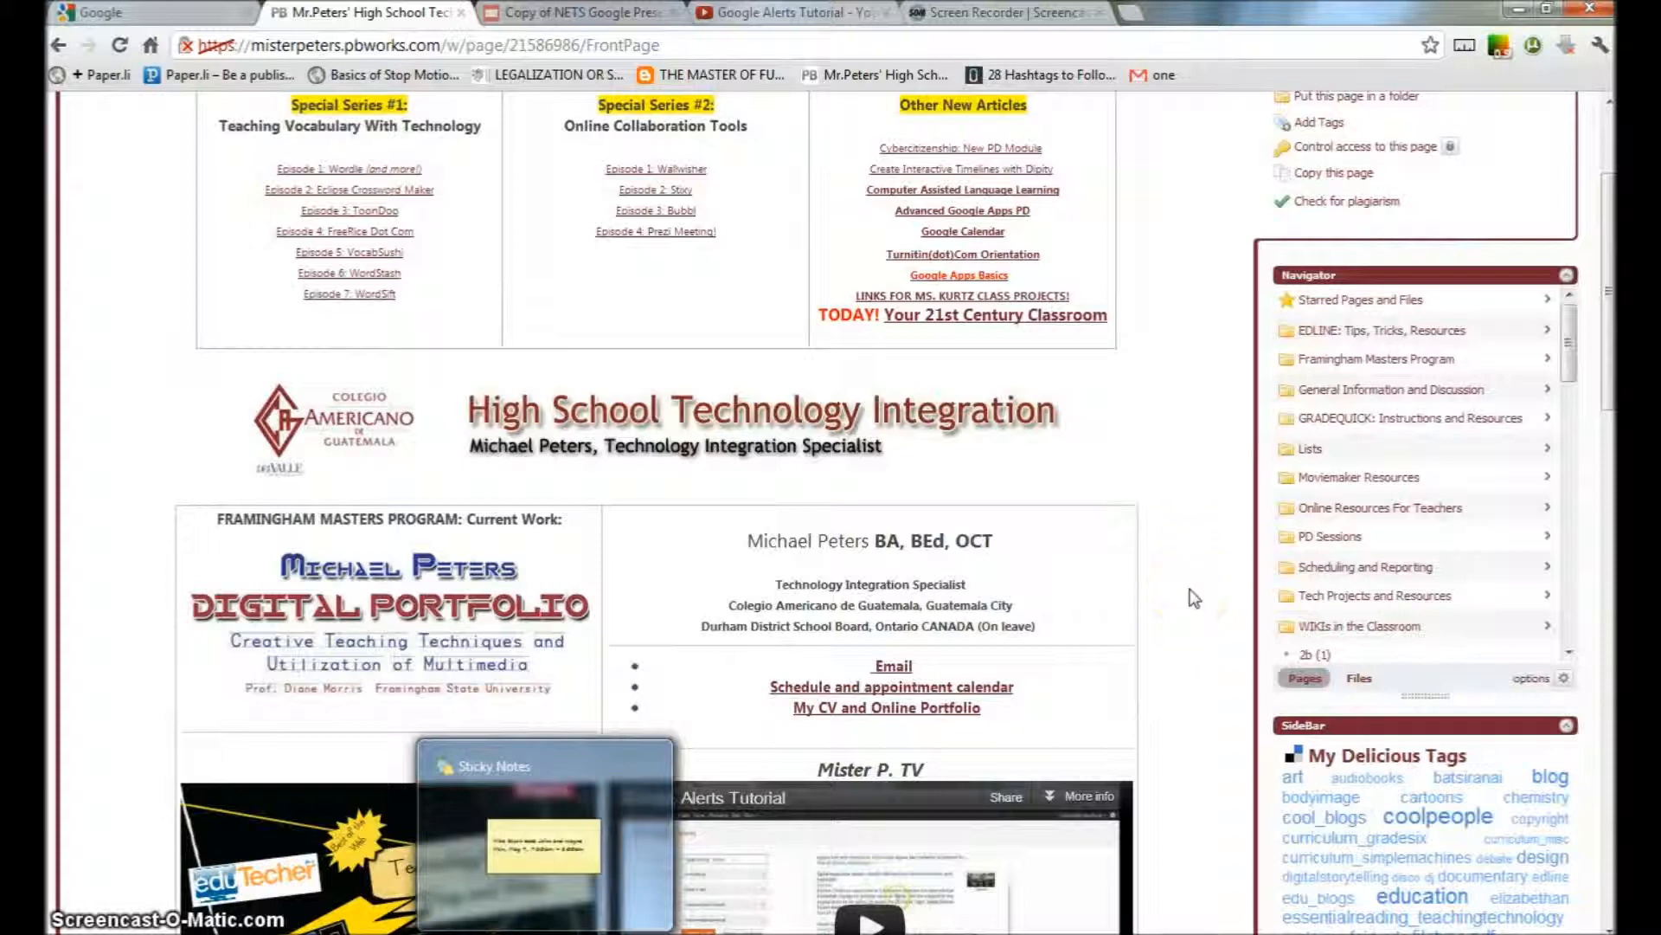